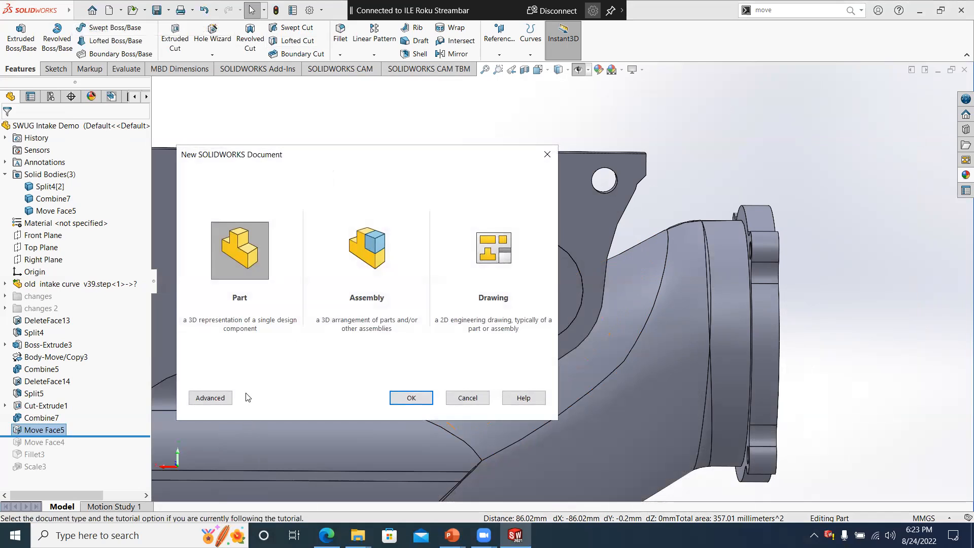
- Create a new part document and look over the General system options without changing them
double_click(243, 282)
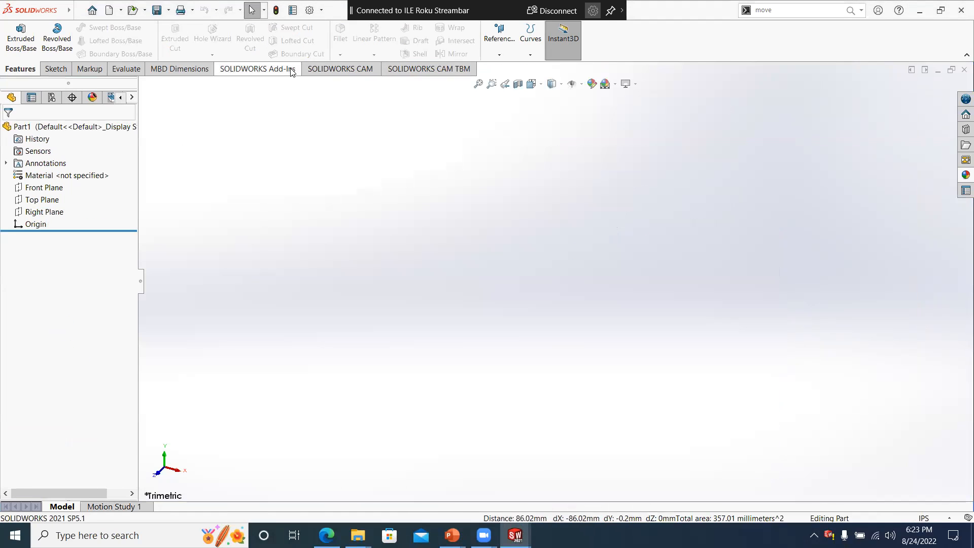
click(309, 9)
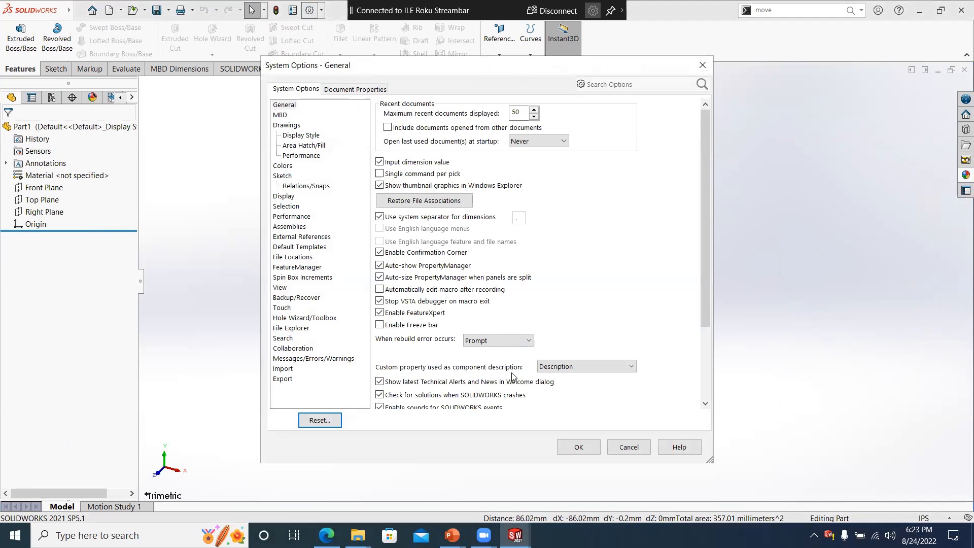
scroll(477, 357, down, 3)
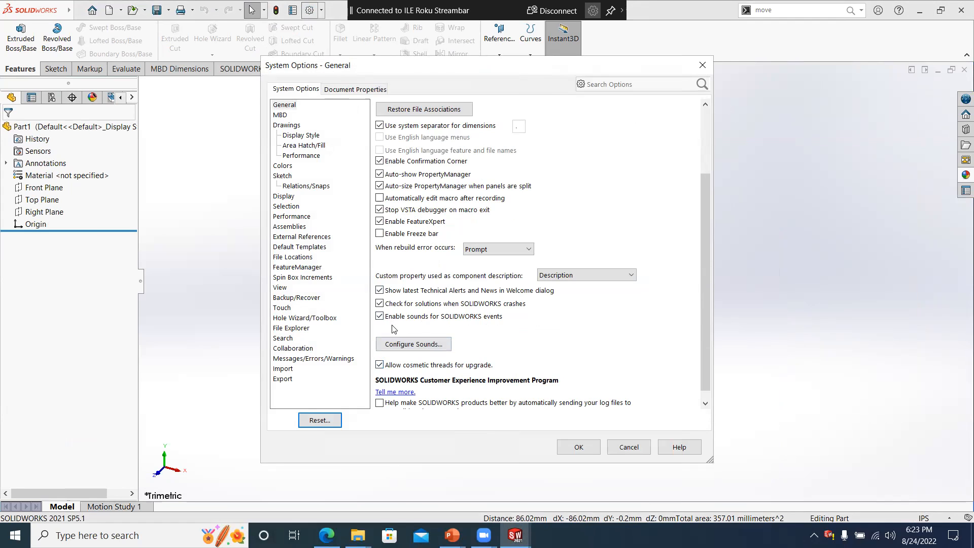
click(642, 452)
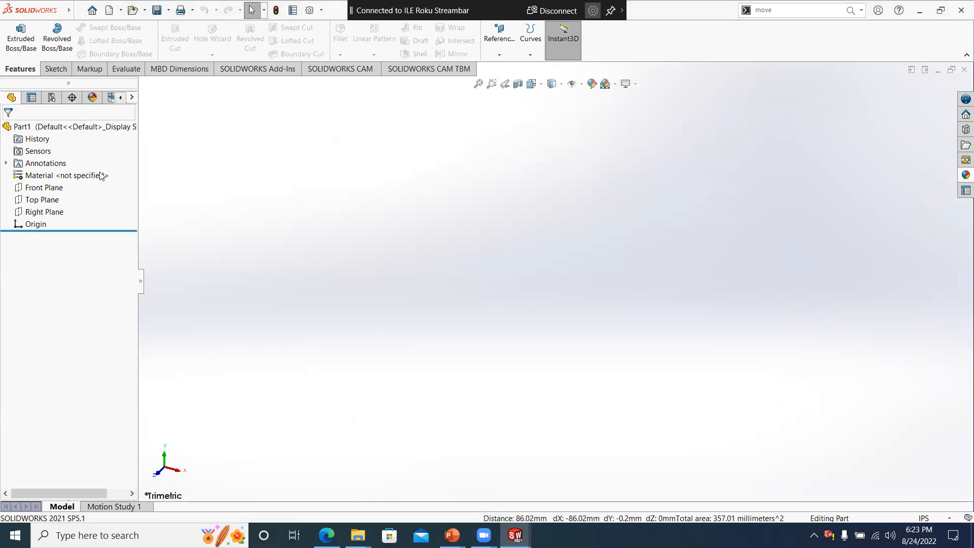
- Start a sketch on the Front Plane and draw a corner rectangle from the origin, about 1.99 by 2.07 in
click(48, 190)
click(55, 176)
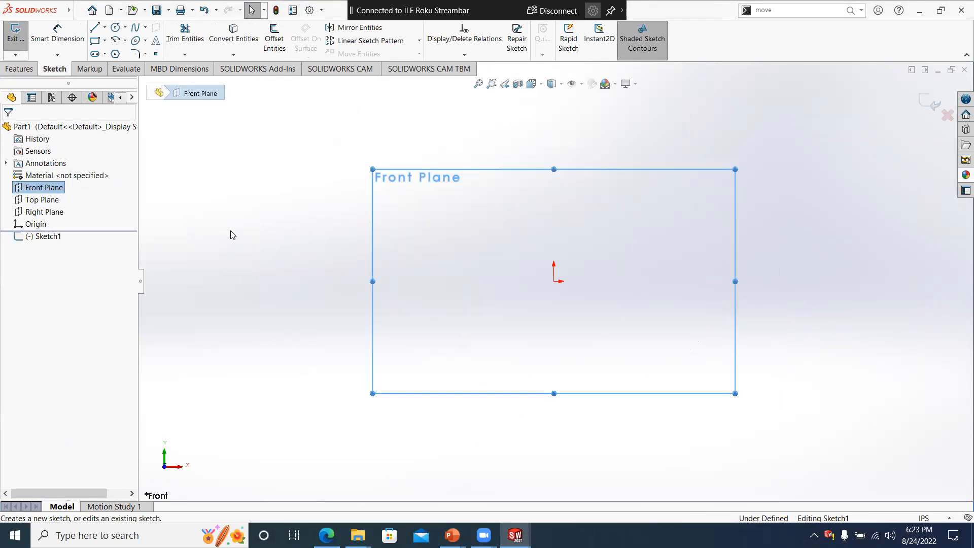
key(s)
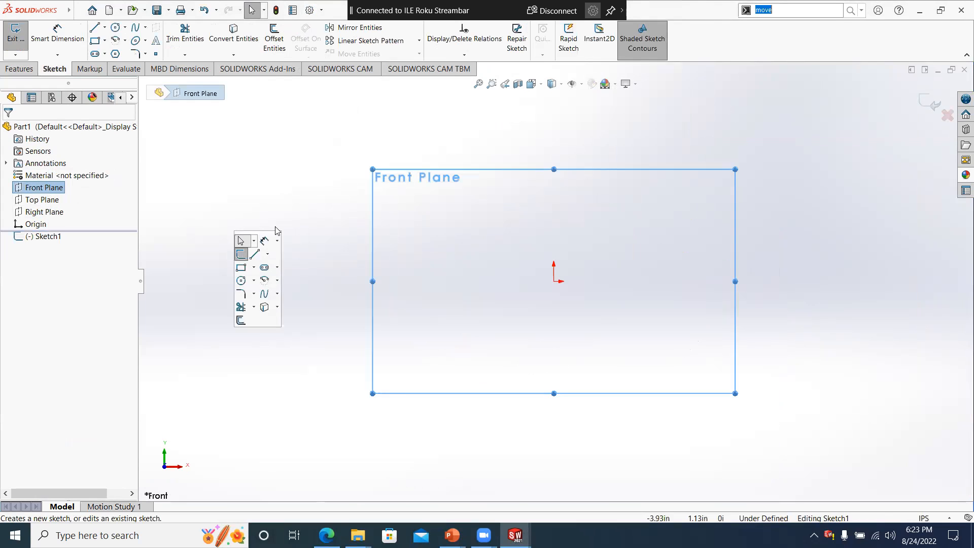
click(241, 268)
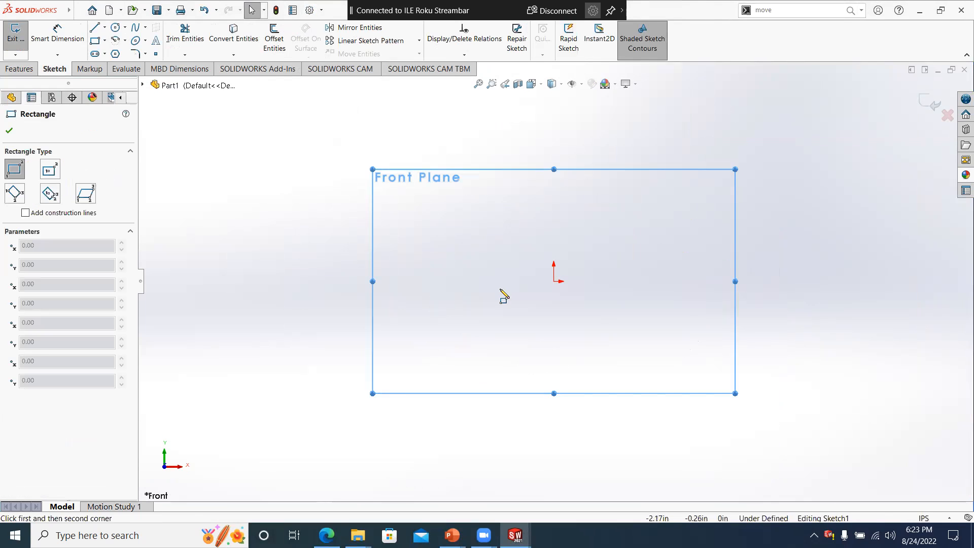
click(554, 281)
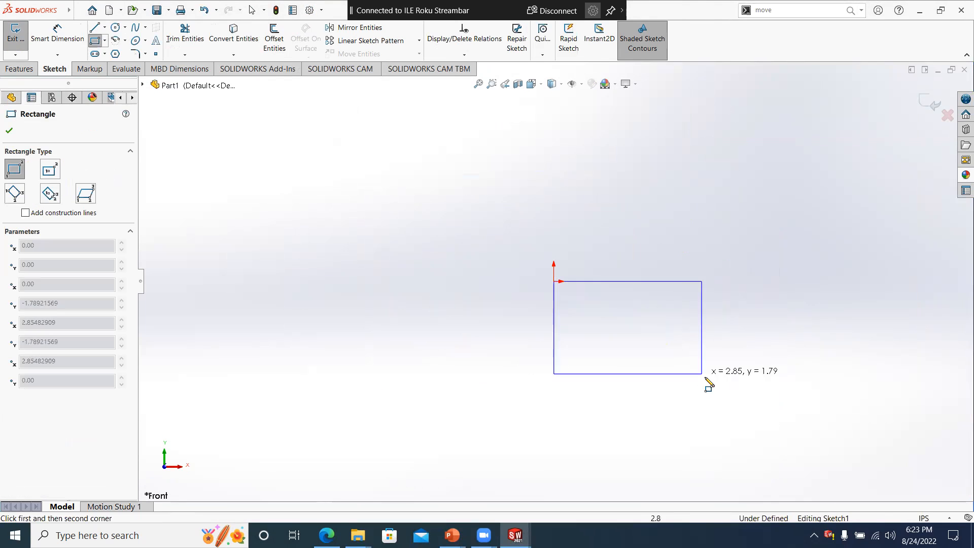
click(657, 388)
right_click(718, 259)
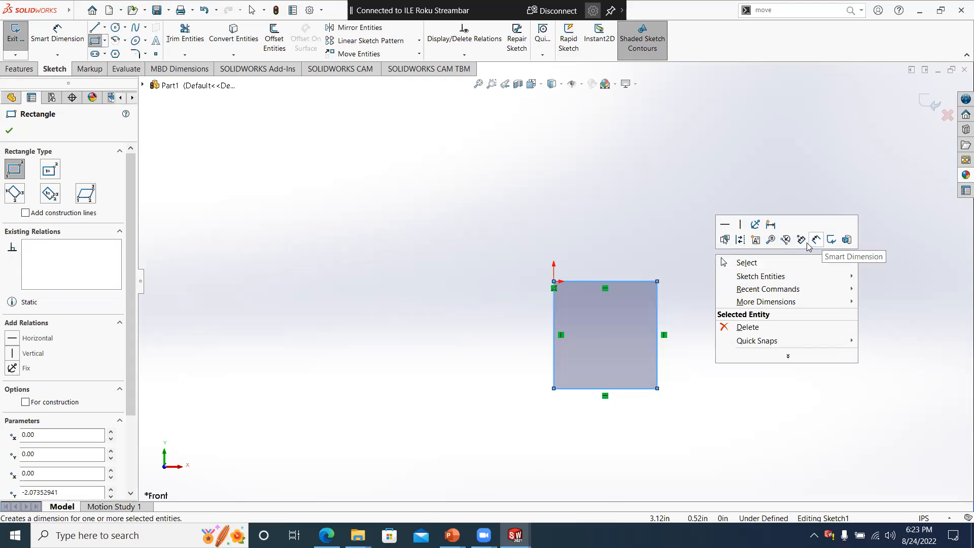
click(814, 241)
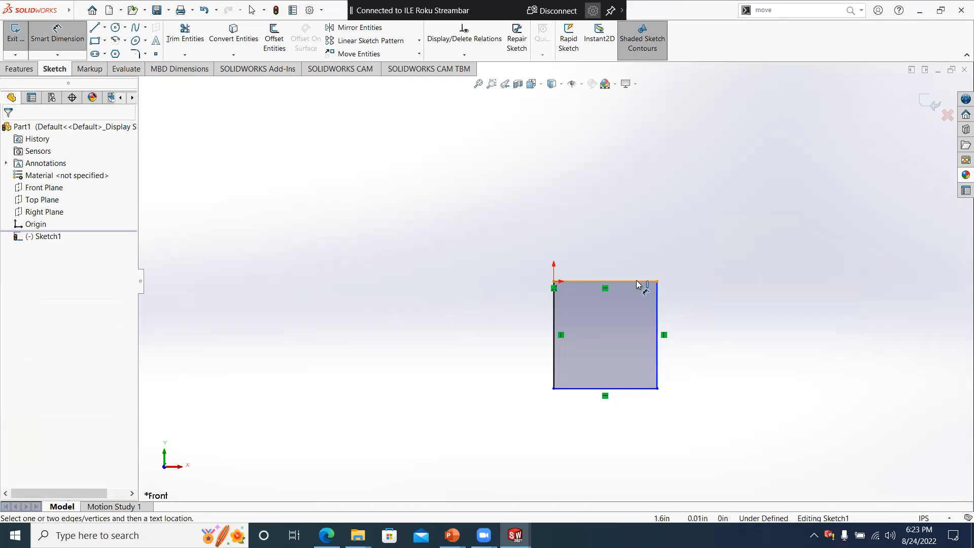
click(641, 282)
key(Escape)
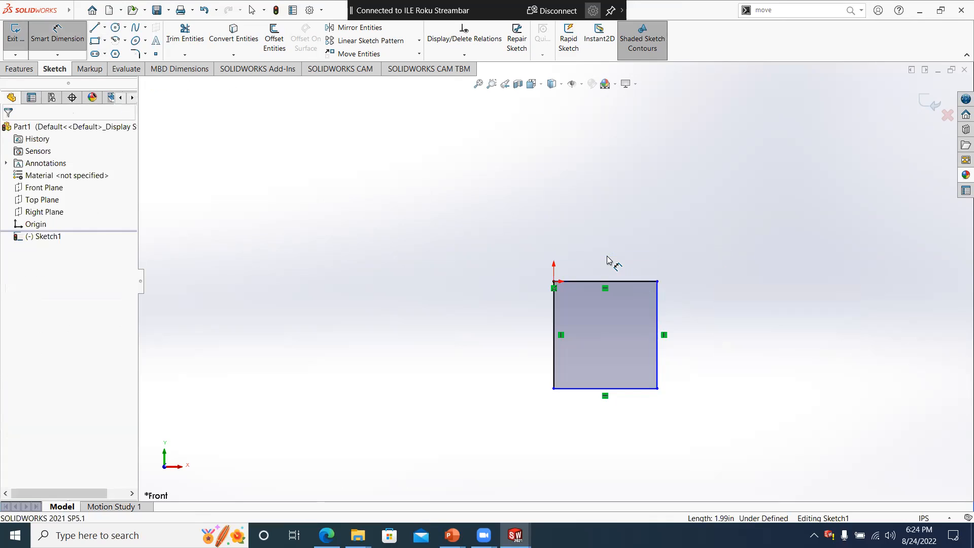
key(Escape)
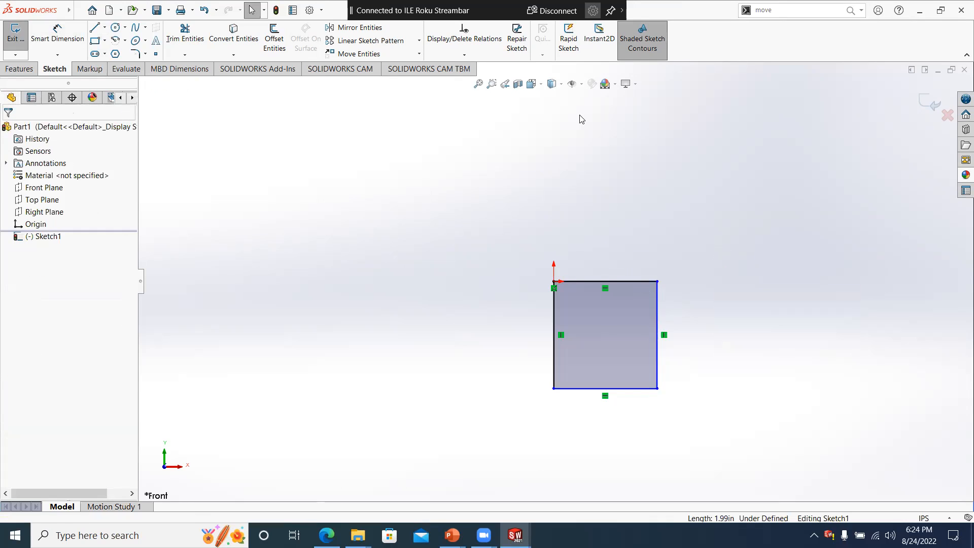
- Look through the General, Sketch and Drawings system options and the sketch commands for the dimension value input setting
click(308, 10)
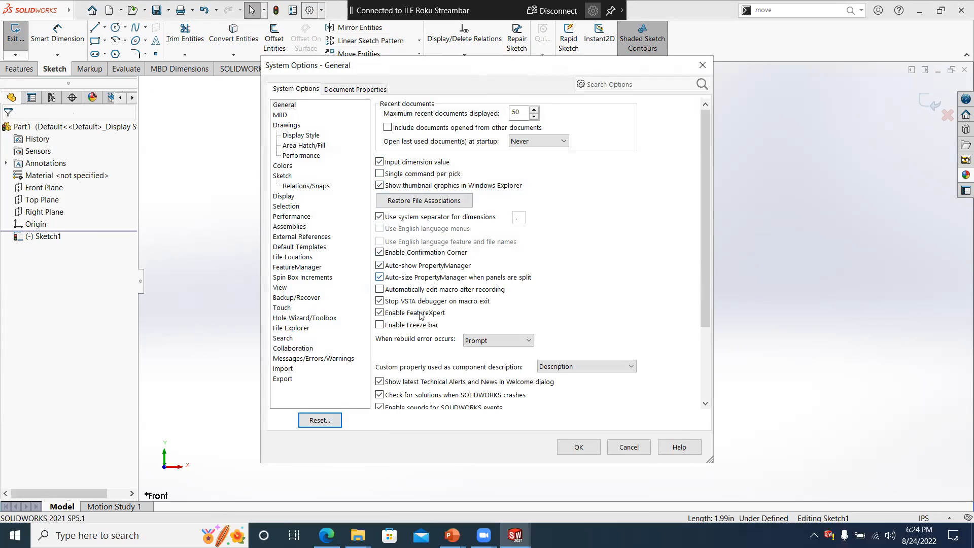
scroll(416, 354, down, 1)
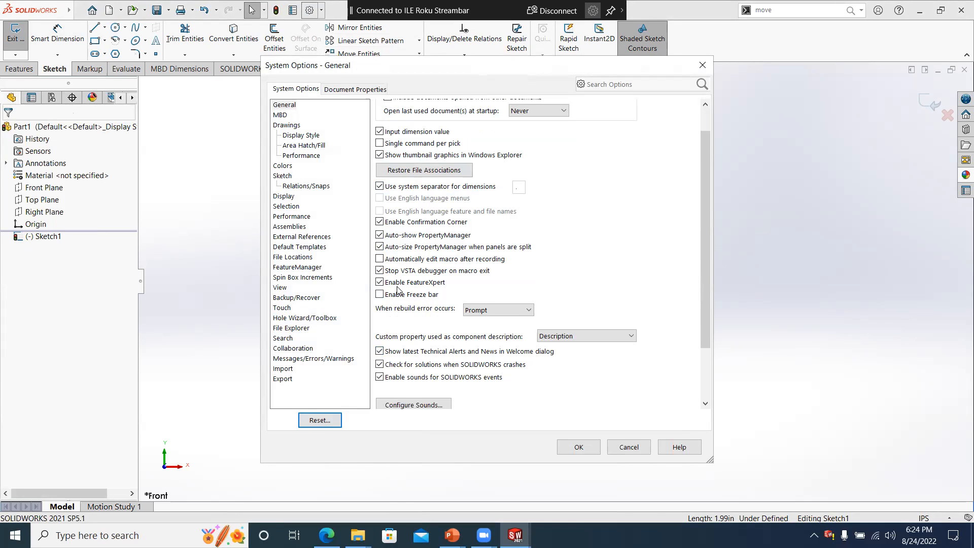
click(288, 177)
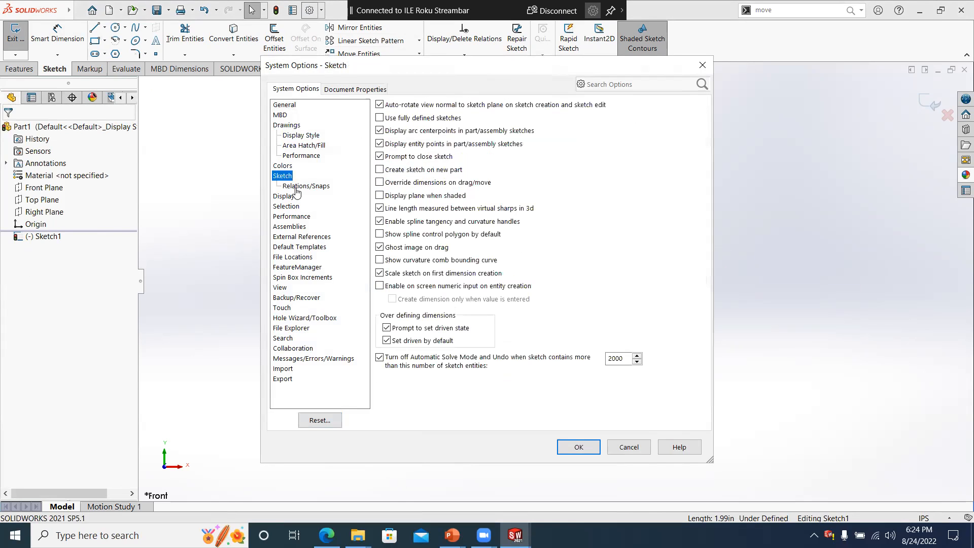
click(287, 126)
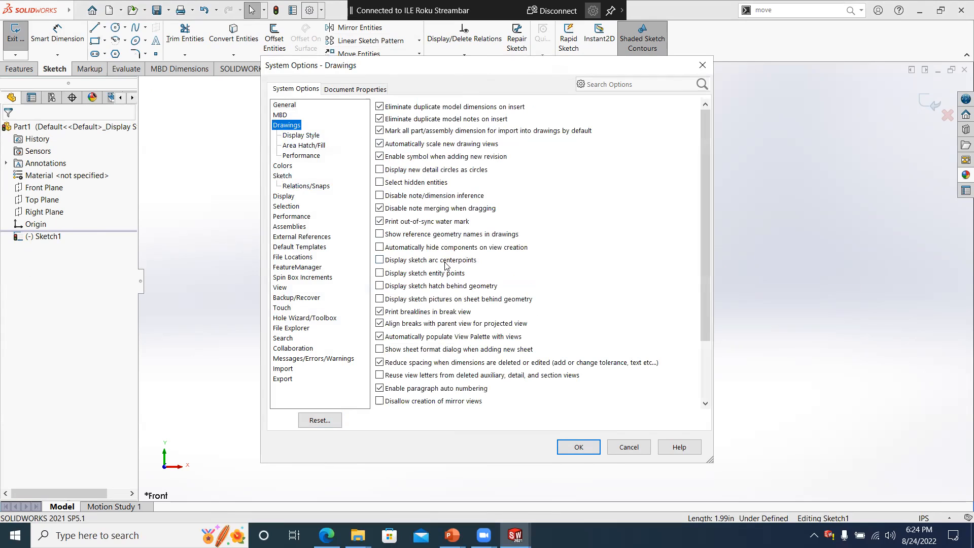
click(629, 447)
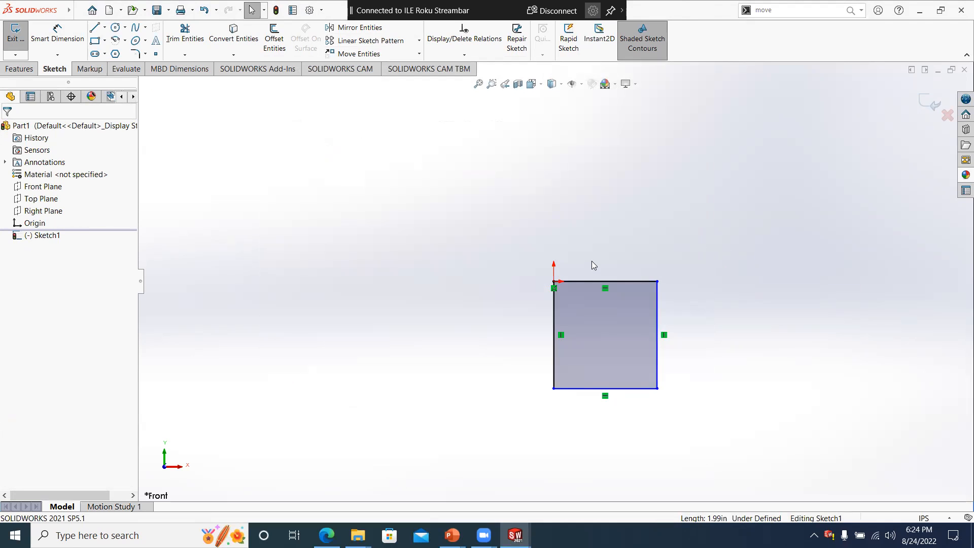
right_click(592, 234)
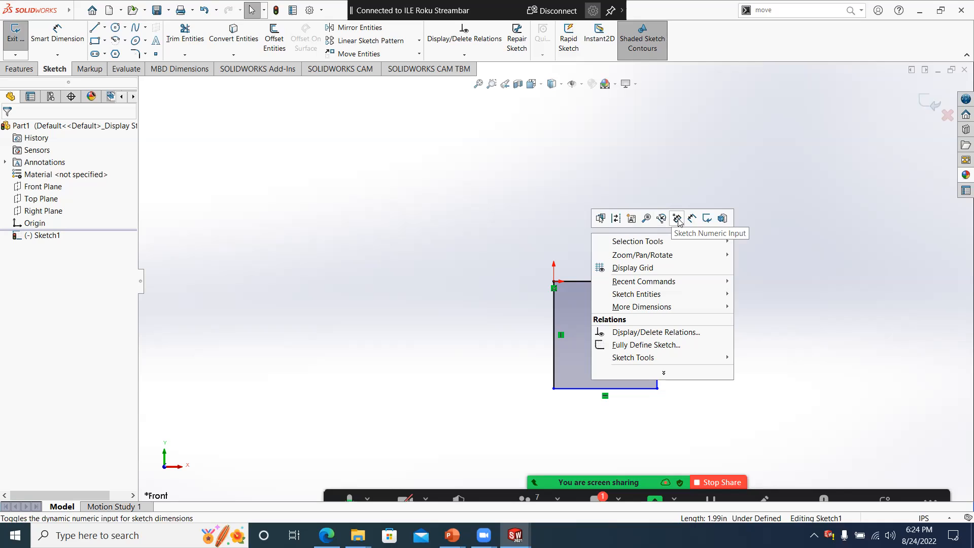
click(543, 214)
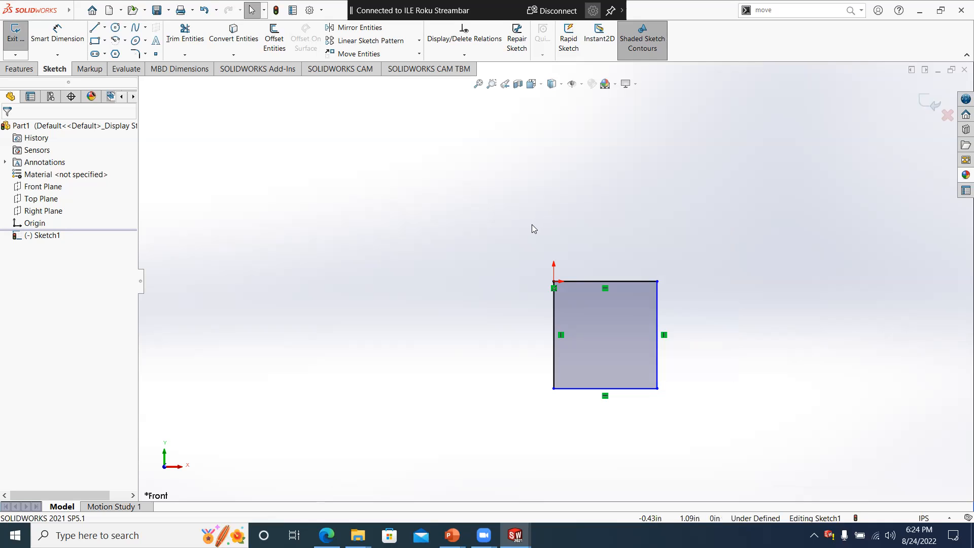
- Dimension the rectangle's top edge as 1 in and name the dimension "length"
key(s)
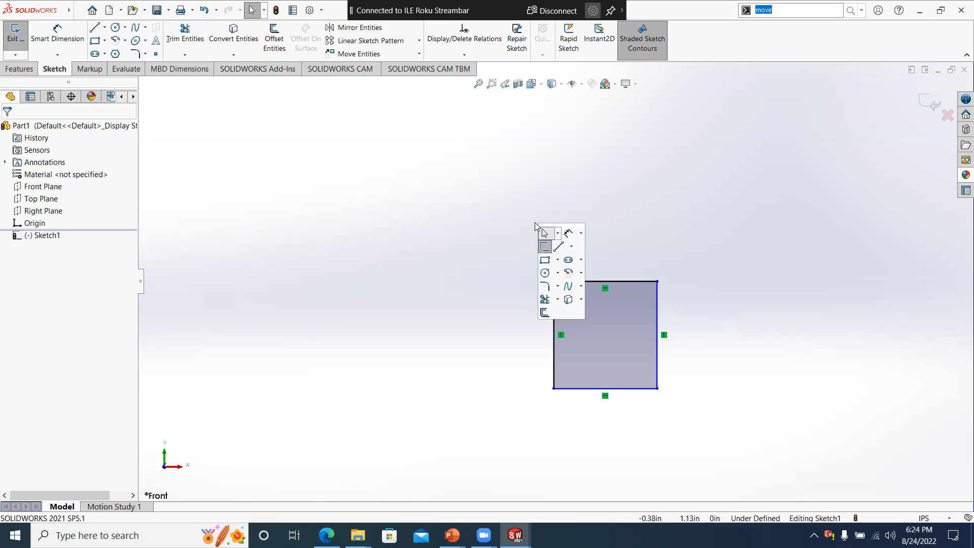
click(569, 232)
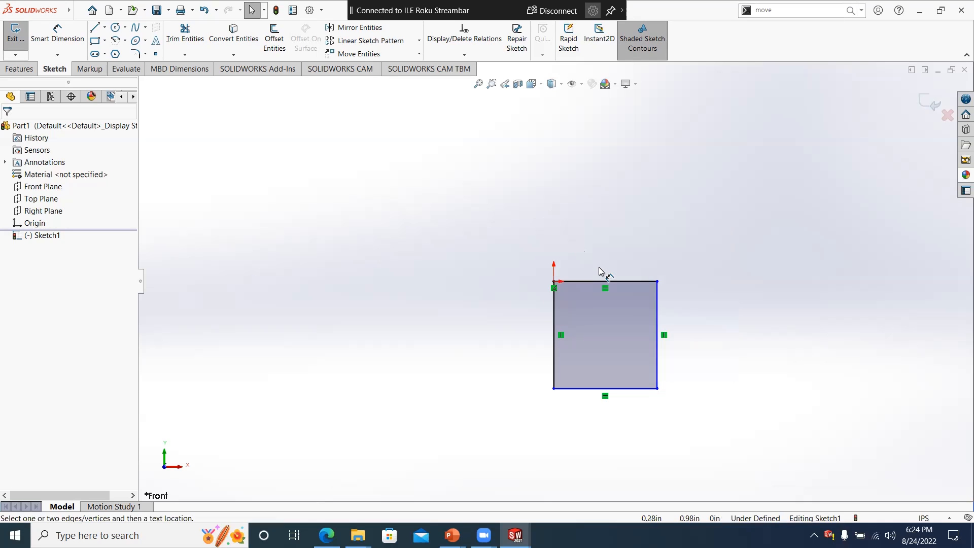
click(589, 281)
click(593, 258)
text(1.)
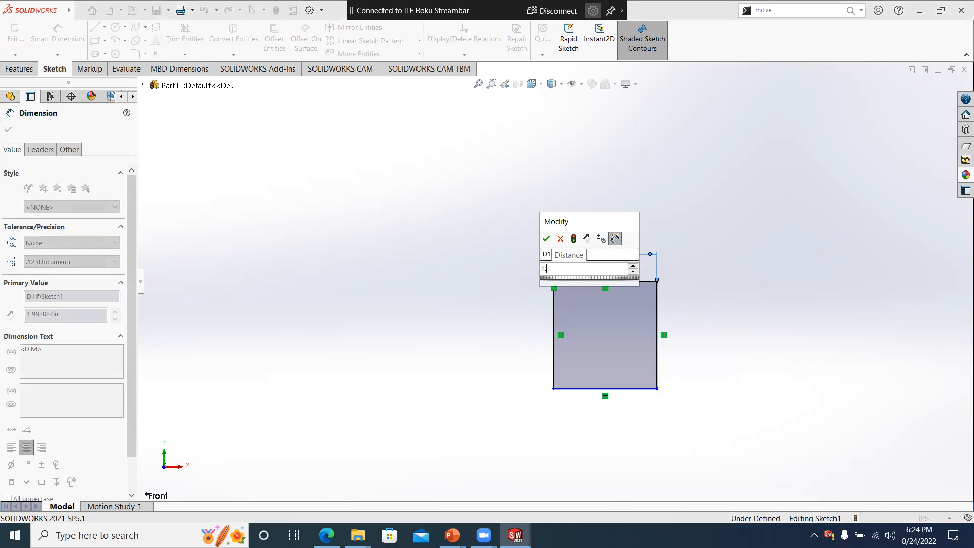
double_click(596, 253)
text(le)
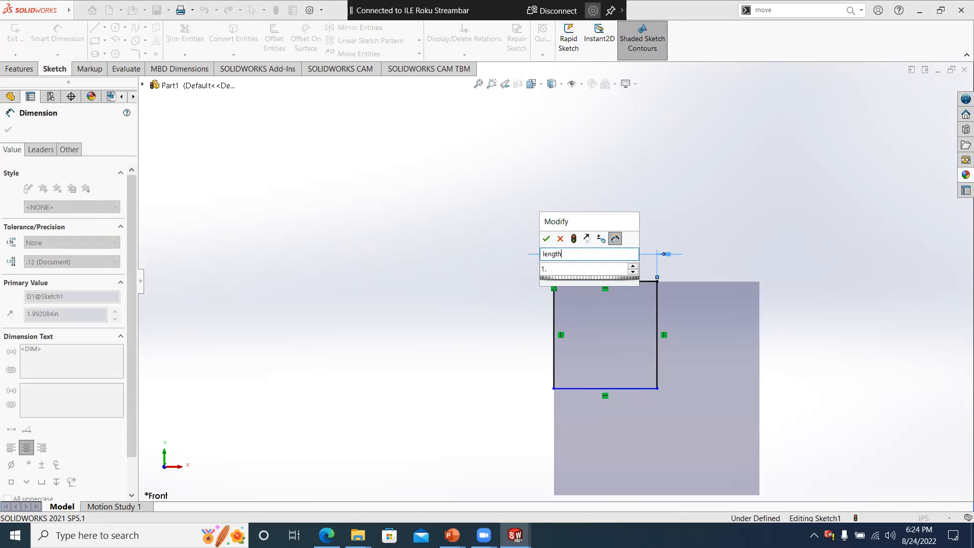
click(546, 239)
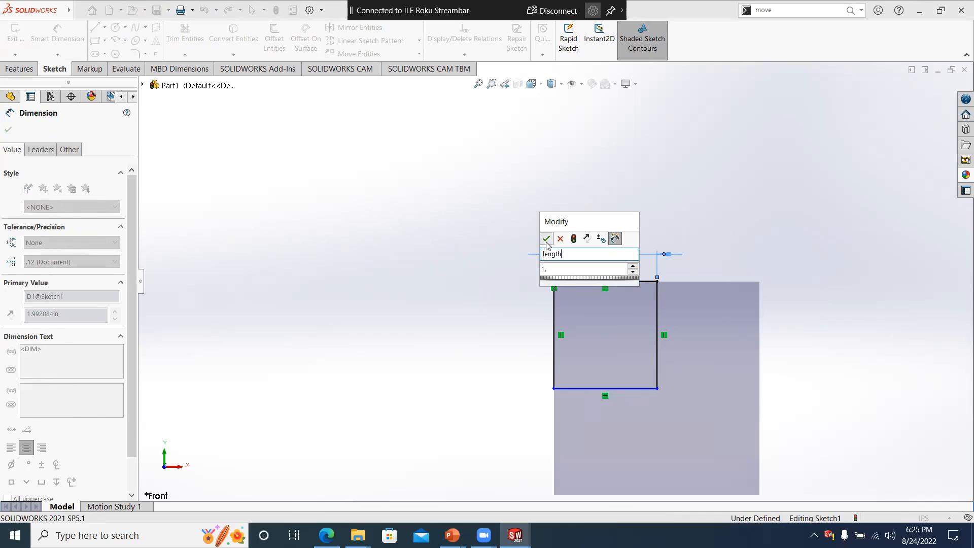
- Dimension the rectangle's left edge as 1 in and name the dimension "width"
click(555, 316)
click(482, 330)
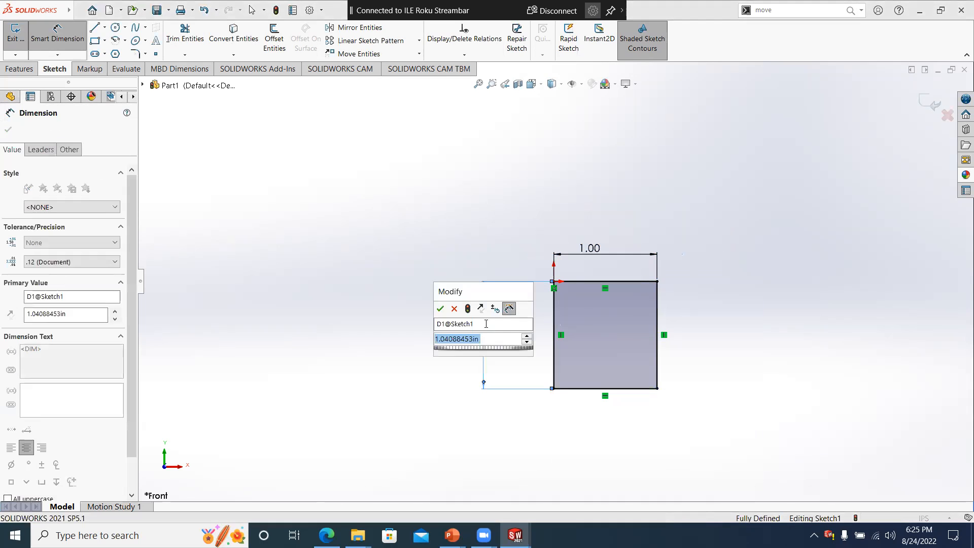
text(1.)
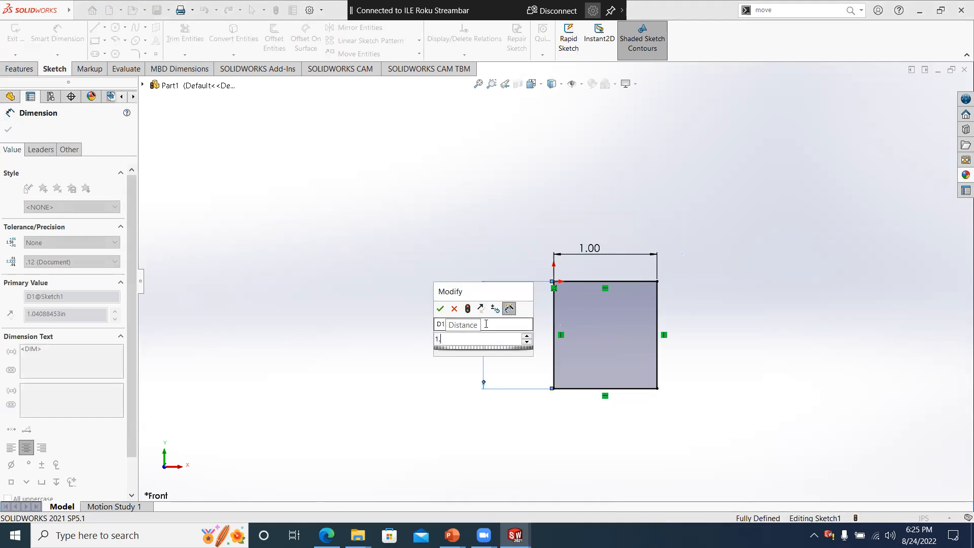
double_click(453, 325)
text(width)
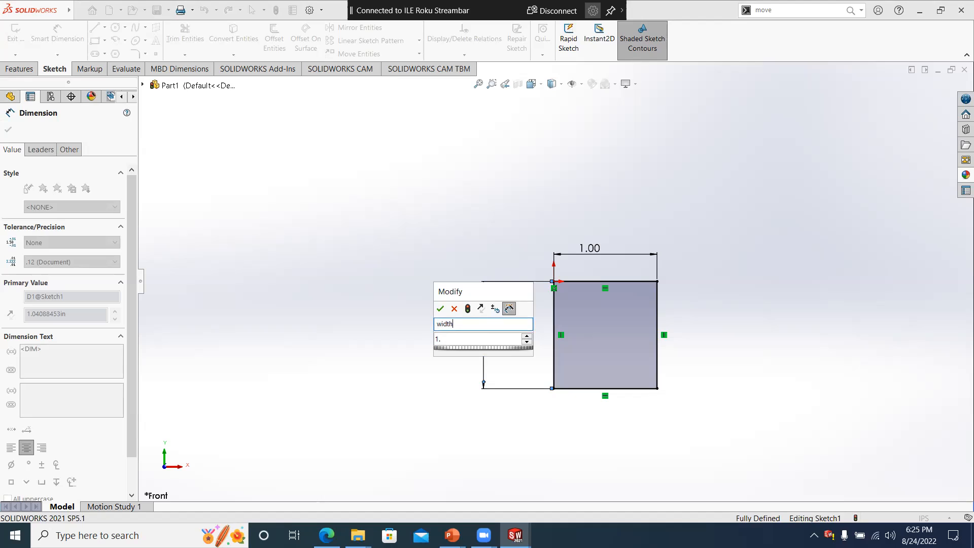
click(439, 308)
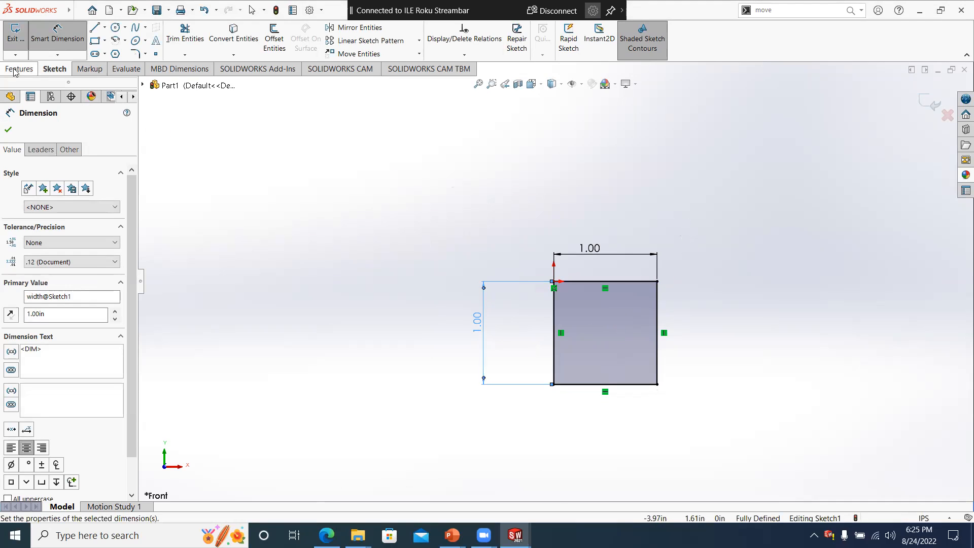
- Extrude the square sketch as a blind boss with a depth of 1 in
click(30, 72)
click(21, 40)
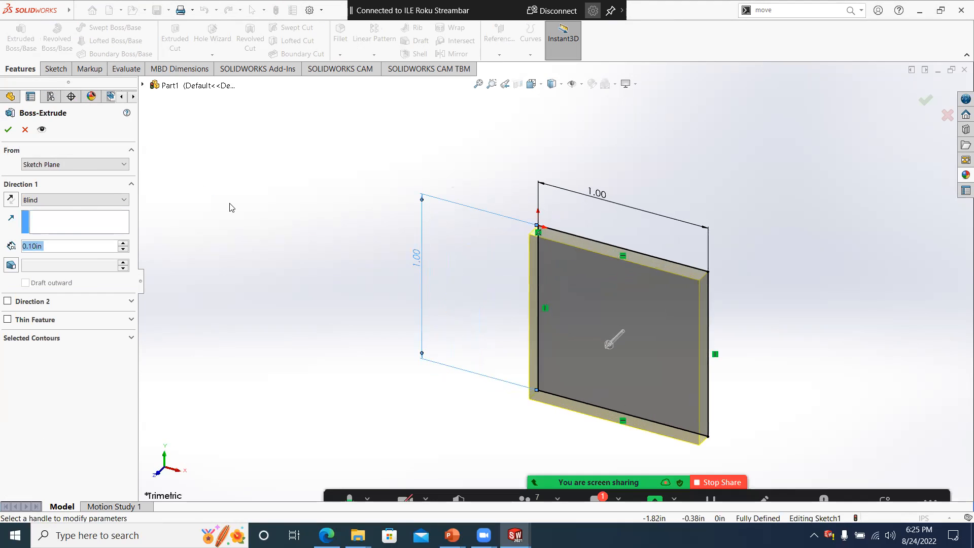
text(2)
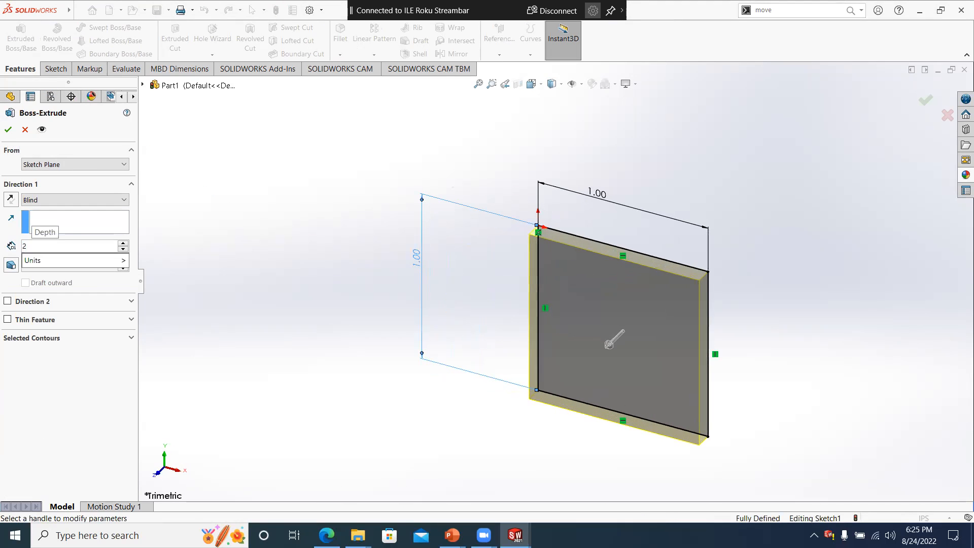
key(BackSpace)
text(1)
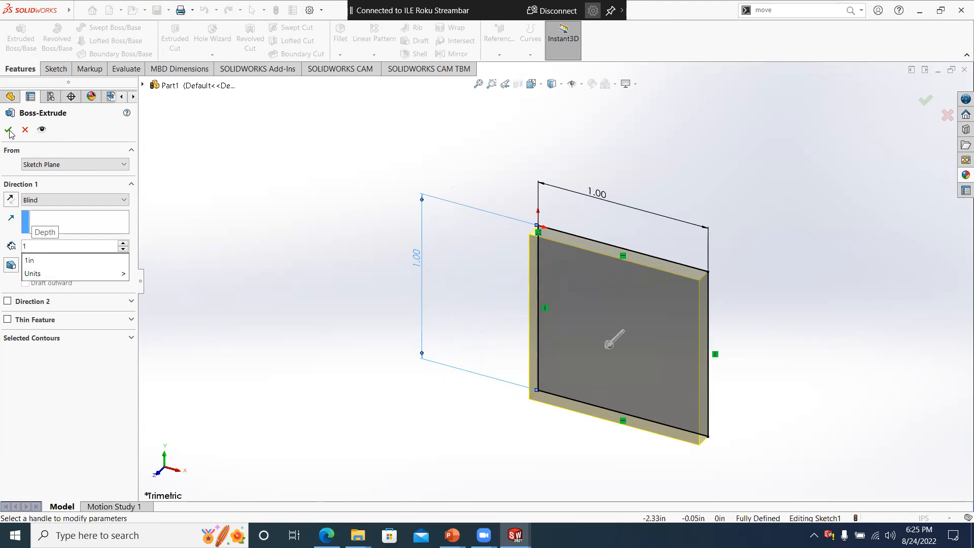
key(Return)
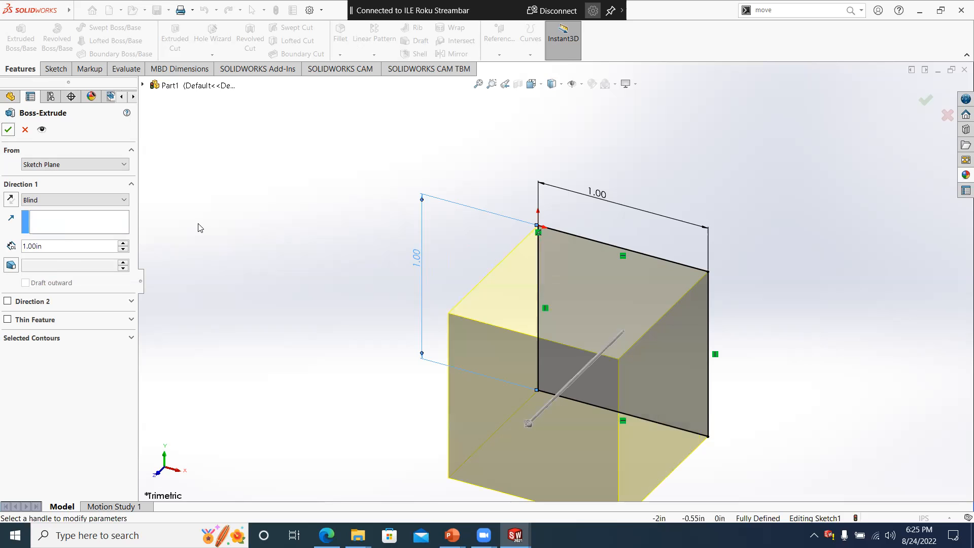
click(9, 130)
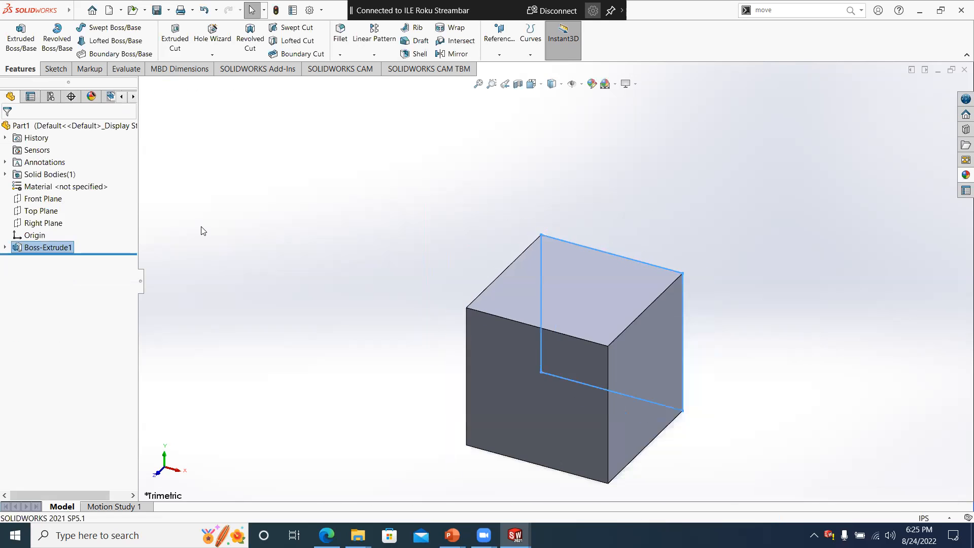
click(20, 248)
double_click(20, 249)
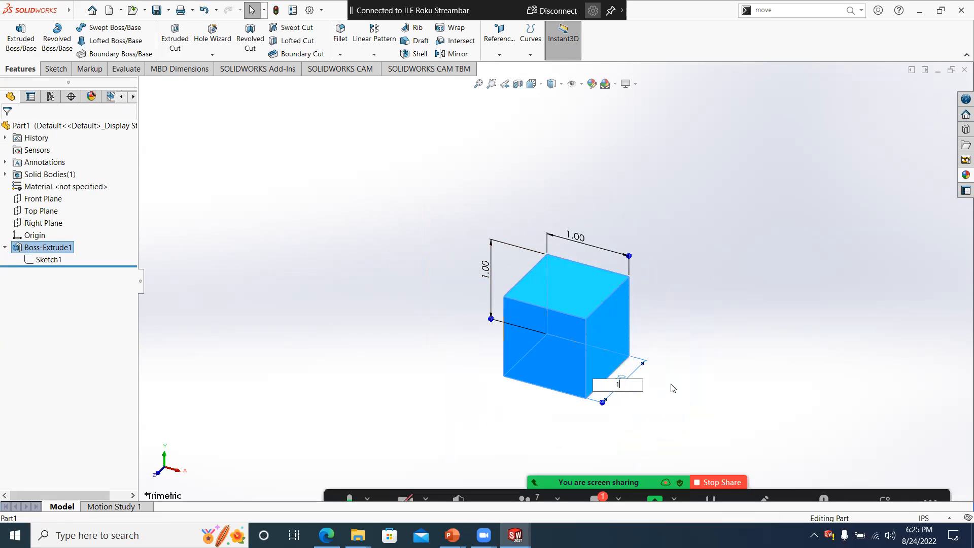
click(638, 387)
double_click(40, 248)
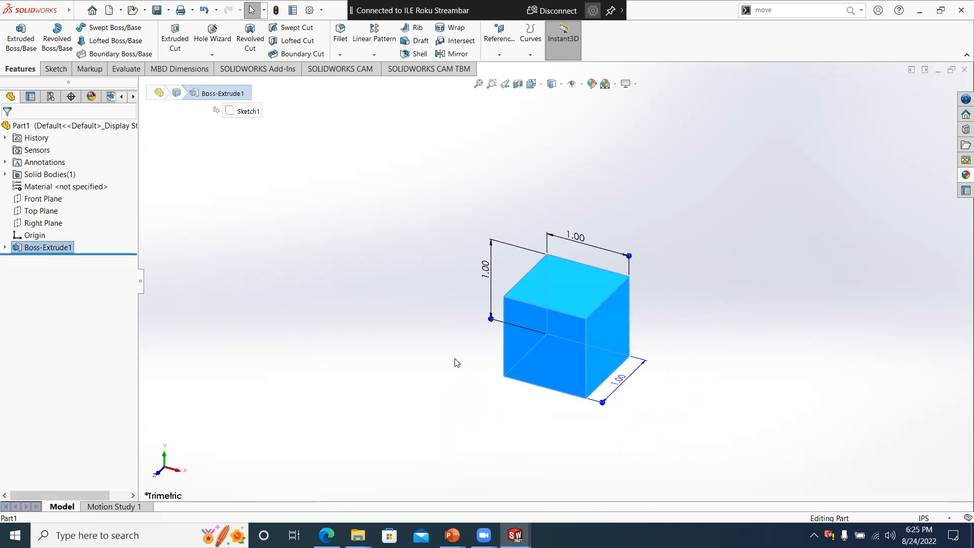
double_click(627, 386)
click(633, 407)
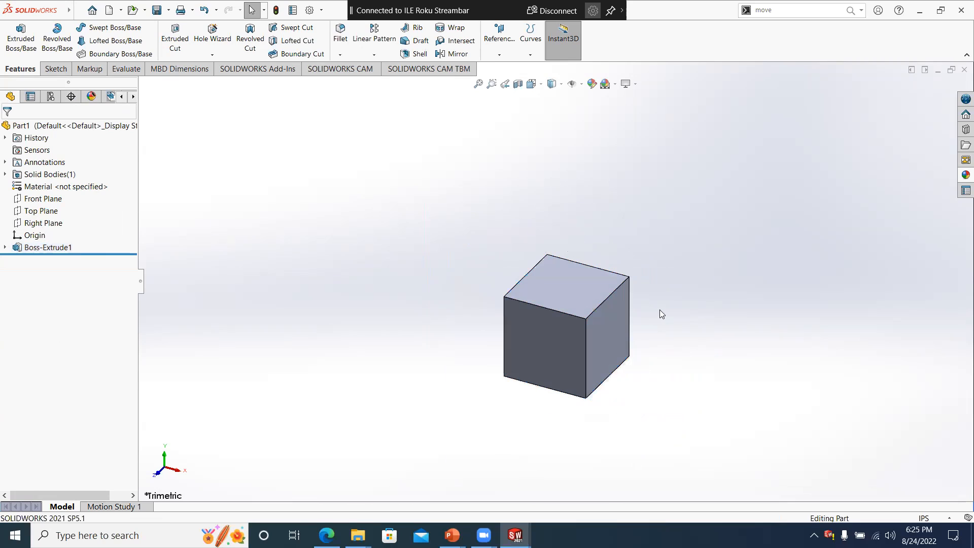
- Turn off Instant3D and name the cube's 1 in extrusion depth dimension "depth"
right_click(659, 310)
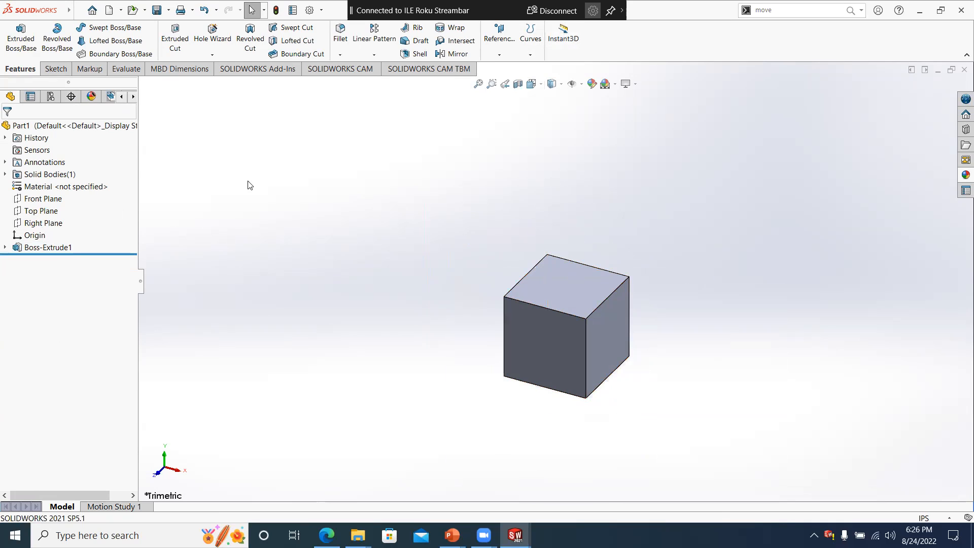
right_click(40, 251)
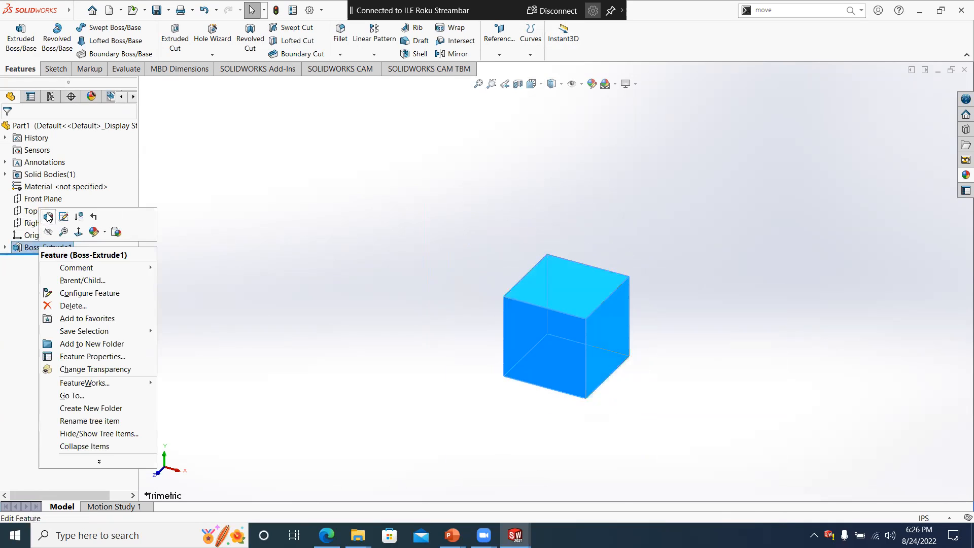
click(24, 250)
click(223, 291)
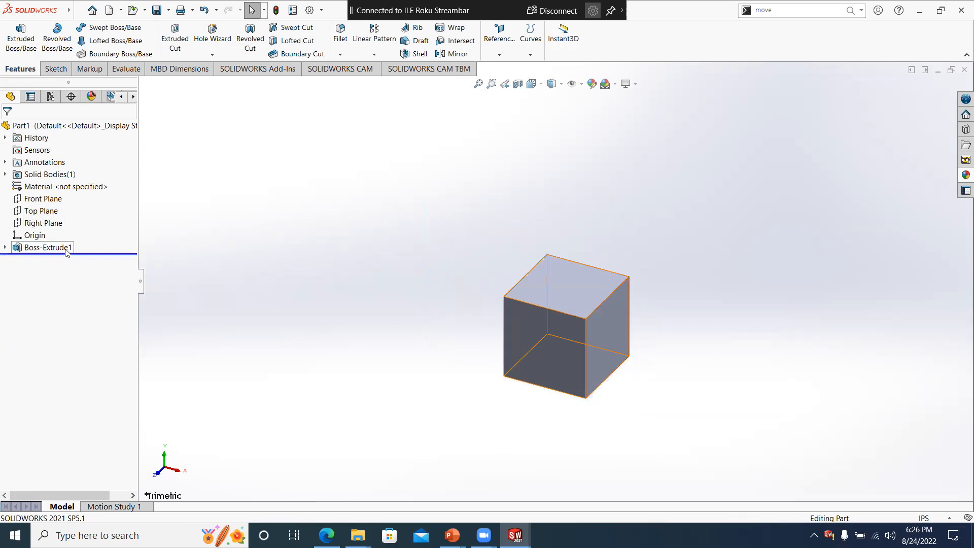
click(48, 247)
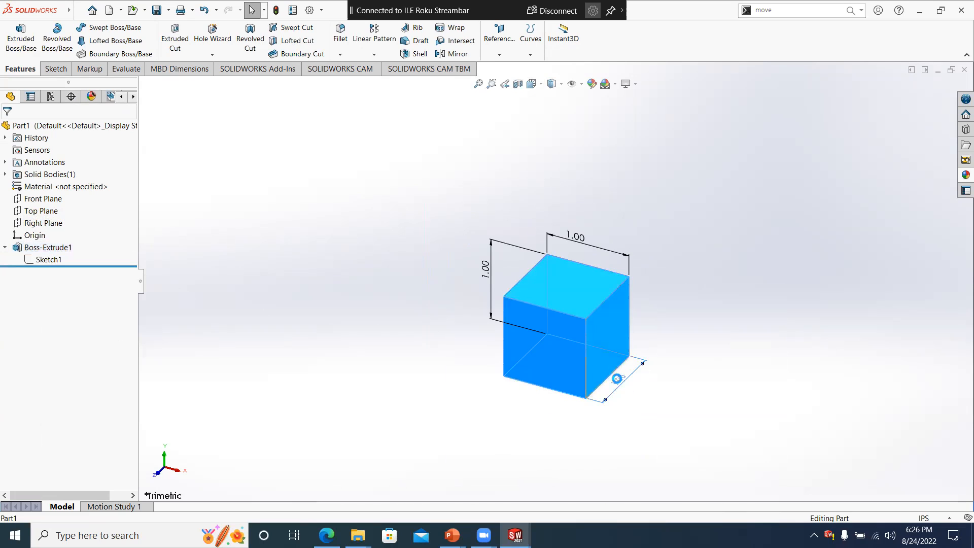
double_click(618, 378)
drag(648, 378, 554, 379)
click(549, 379)
click(583, 379)
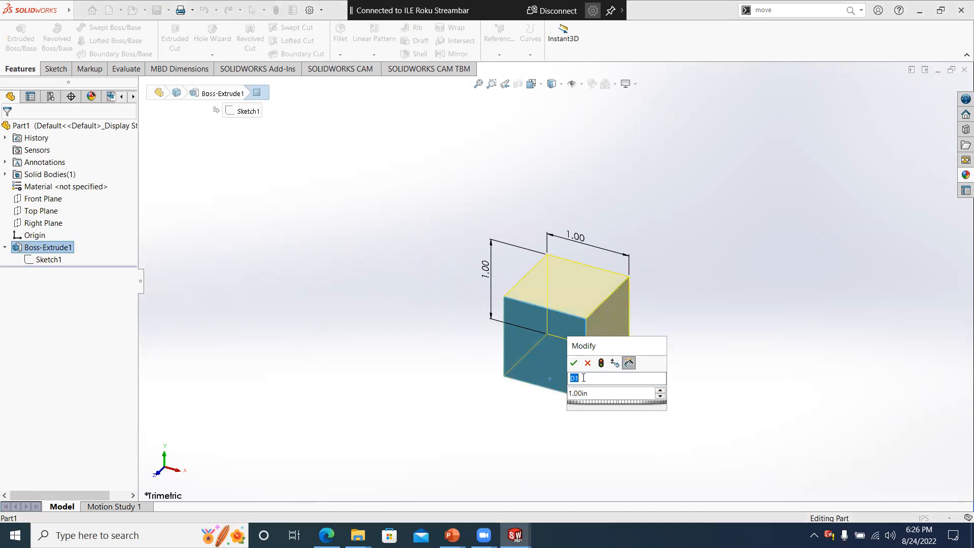
text(depth)
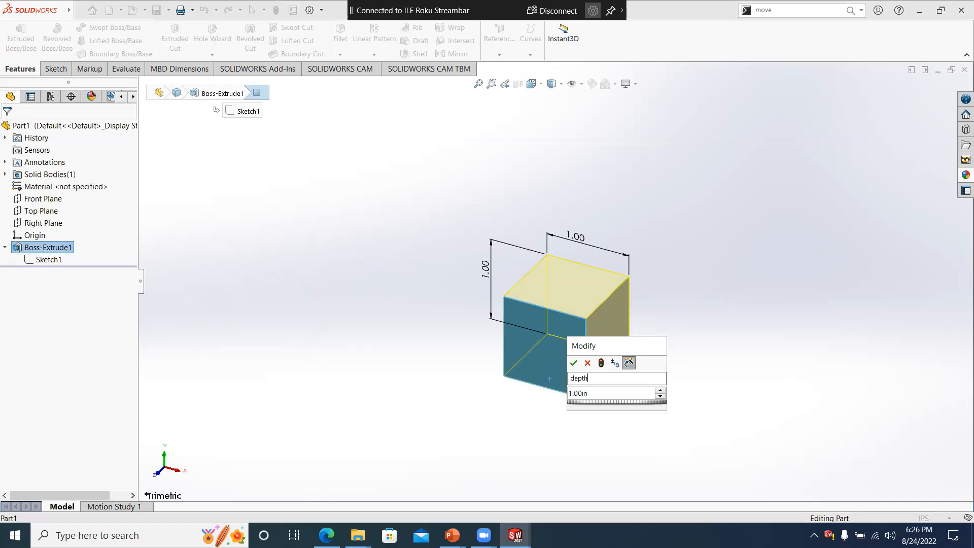
click(573, 362)
middle_drag(435, 234, 474, 249)
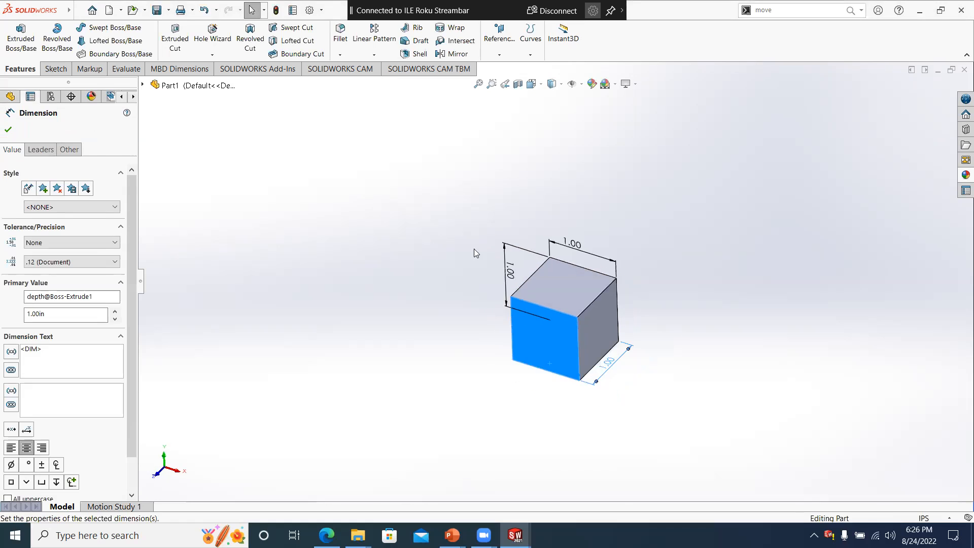
click(7, 130)
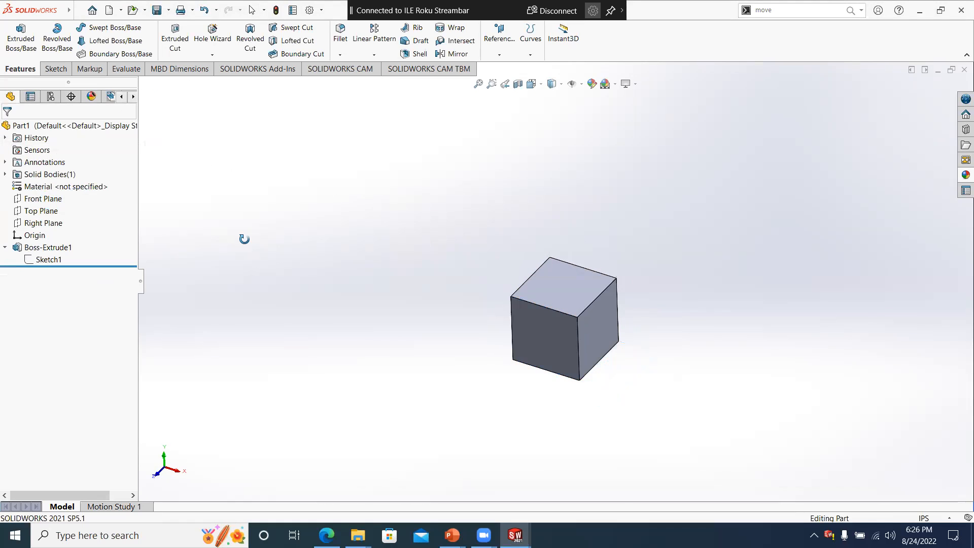
- Start a sketch on the cube's front face and draw a circle about 0.29 in in diameter near its center
middle_drag(243, 237, 248, 252)
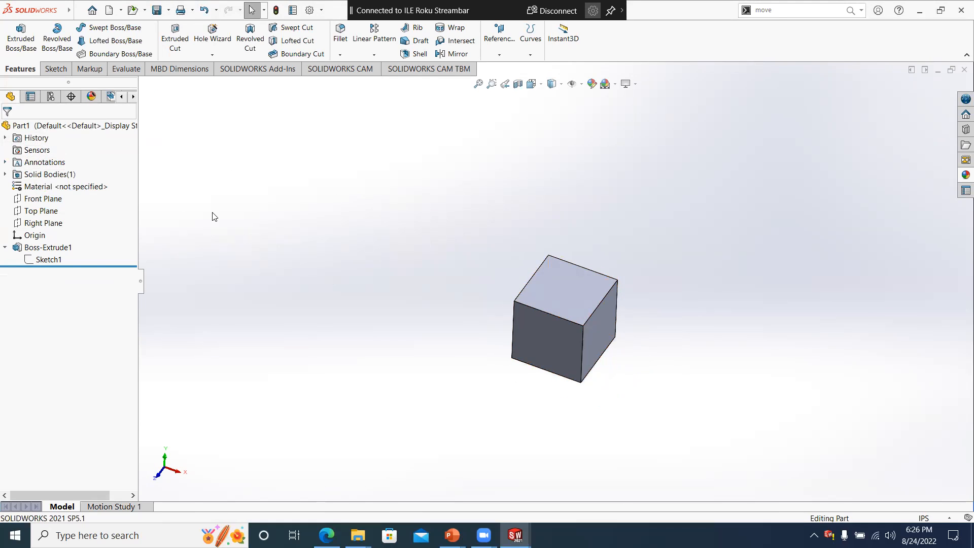
middle_drag(283, 244, 279, 232)
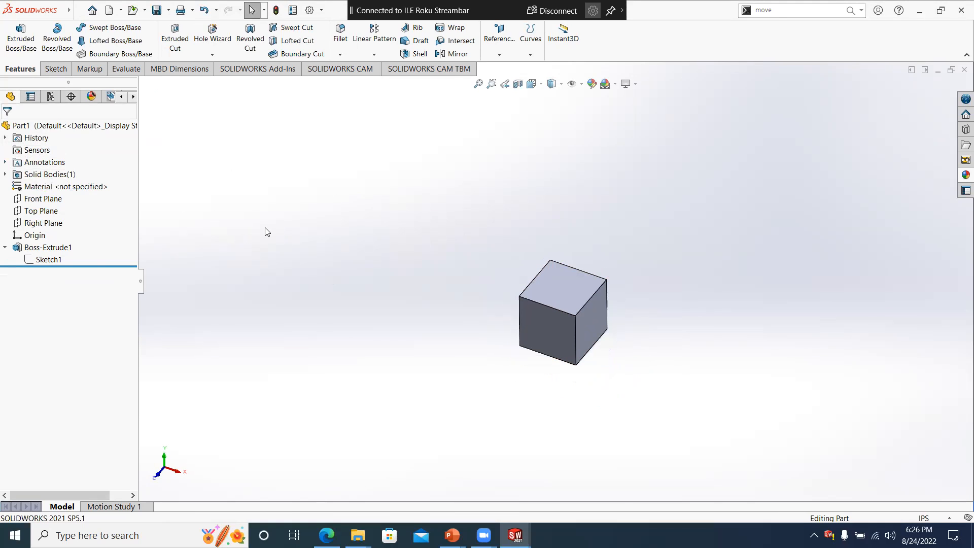
middle_drag(303, 269, 313, 282)
middle_drag(513, 350, 563, 333)
click(607, 300)
key(s)
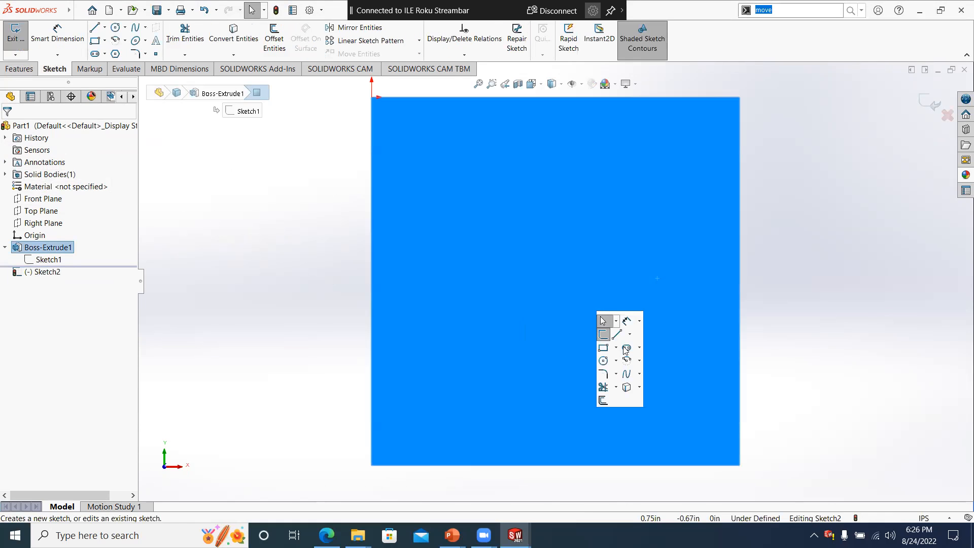
click(602, 360)
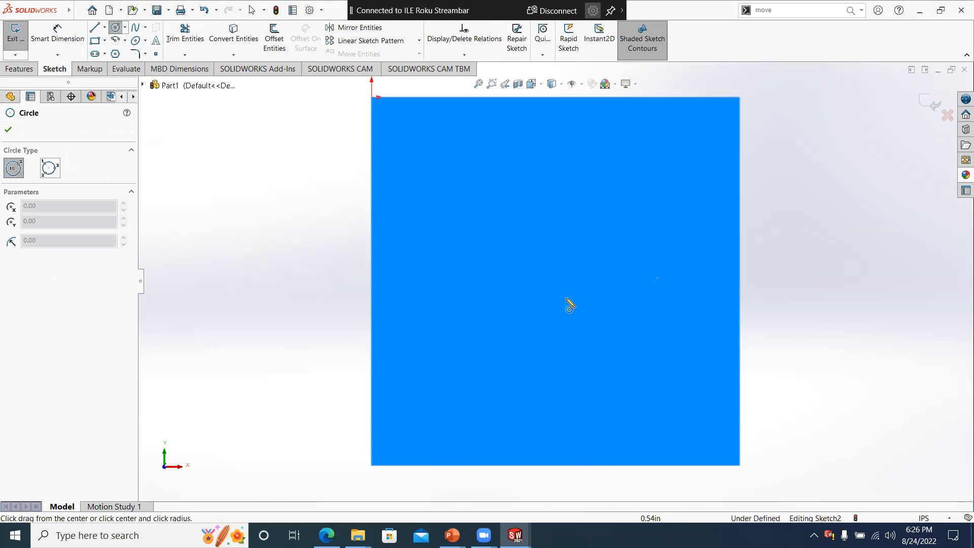
click(558, 278)
click(601, 310)
right_click(602, 312)
click(675, 319)
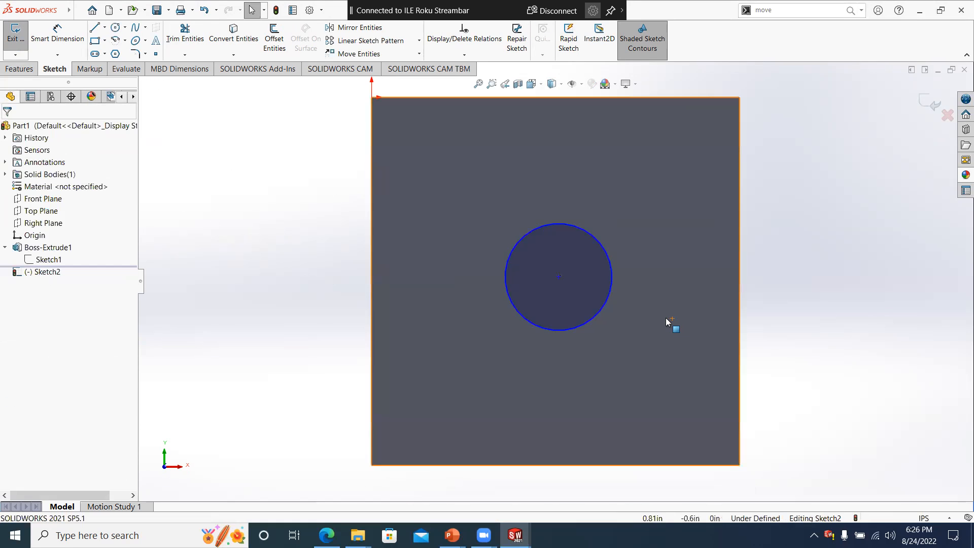
- Draw a diagonal construction line from the face's lower-left corner to its upper-right corner
key(l)
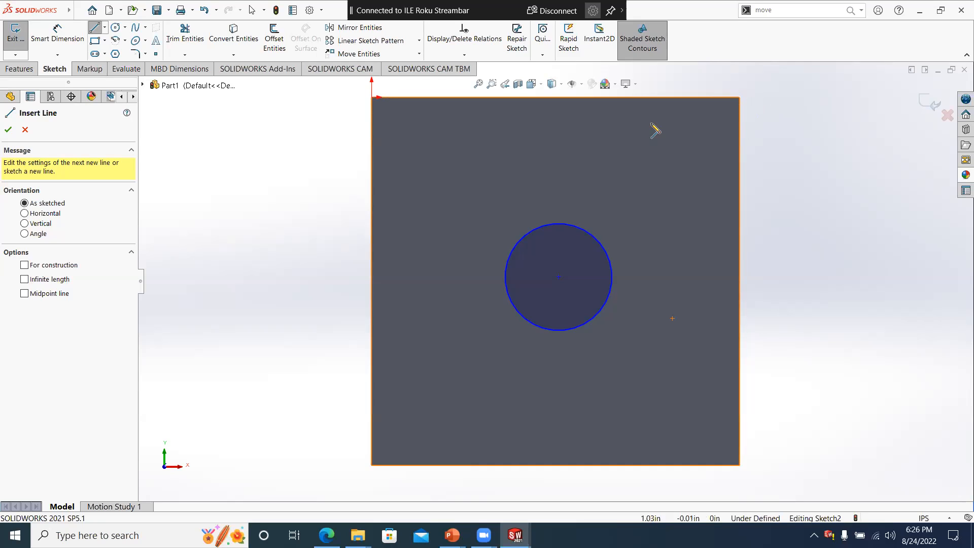
click(372, 465)
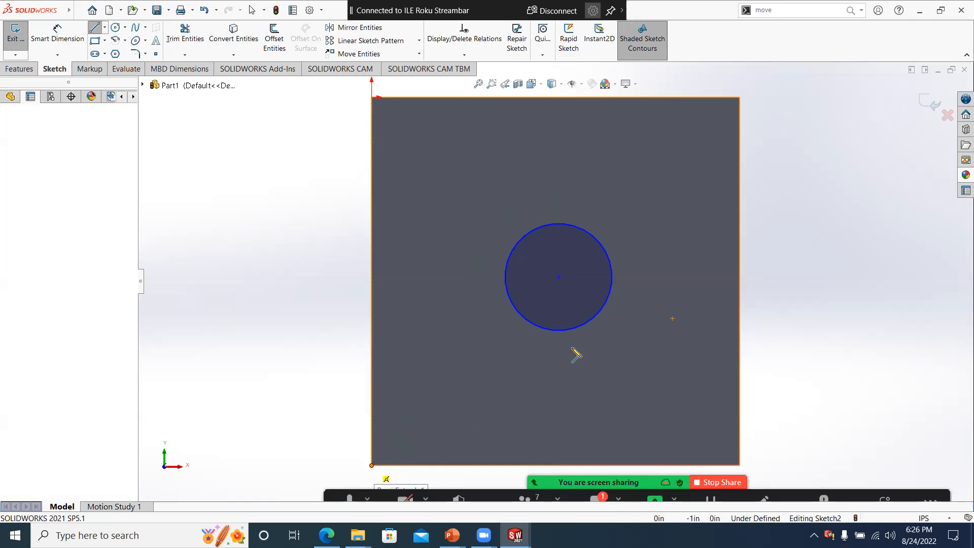
double_click(739, 98)
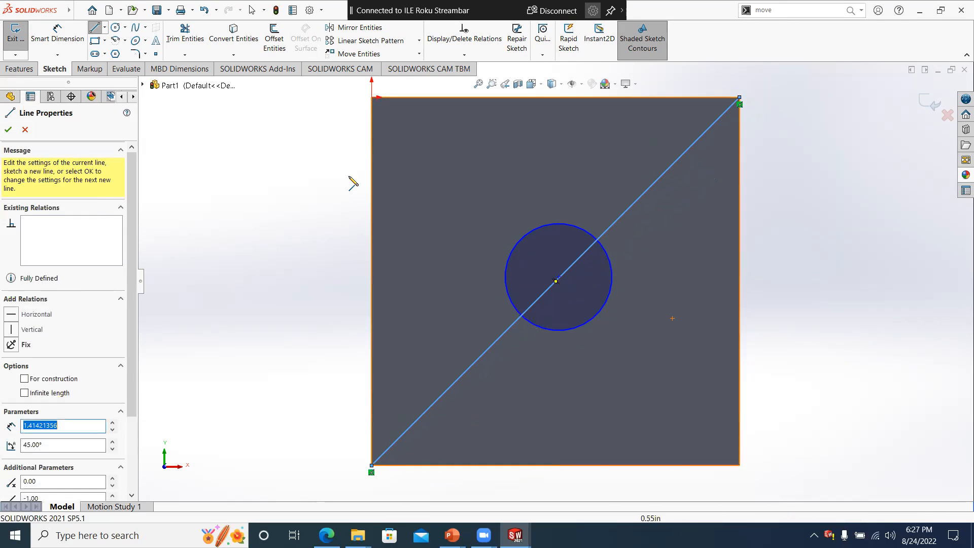
click(64, 380)
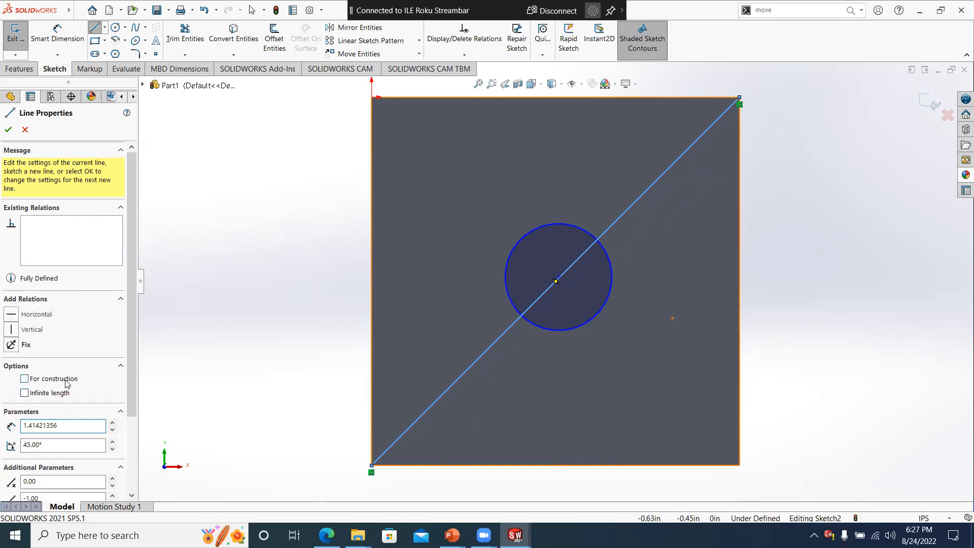
key(Escape)
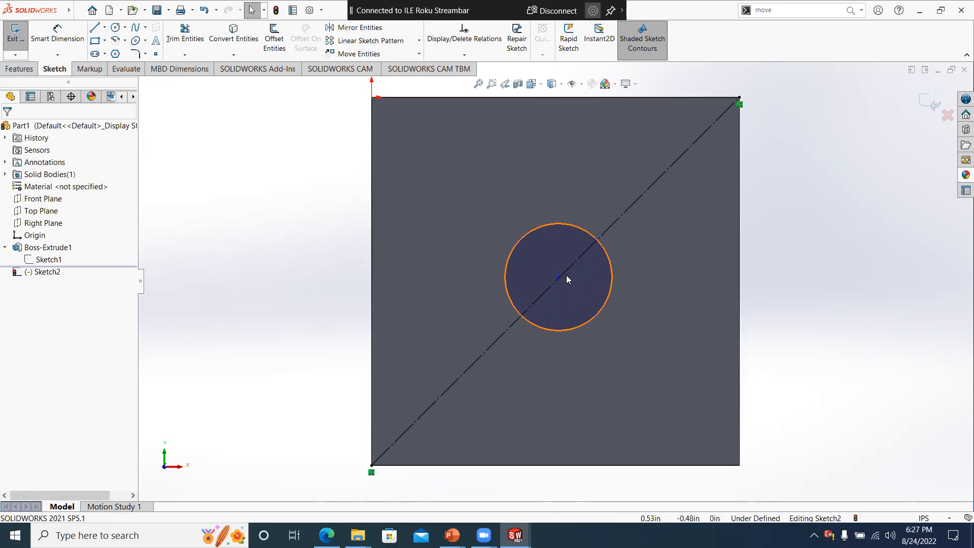
- Add a midpoint relation between the circle's center point and the diagonal construction line
click(554, 279)
mouse_move(562, 280)
mouse_down()
mouse_move(567, 288)
mouse_move(552, 290)
mouse_move(576, 277)
mouse_move(565, 277)
mouse_move(560, 293)
mouse_up()
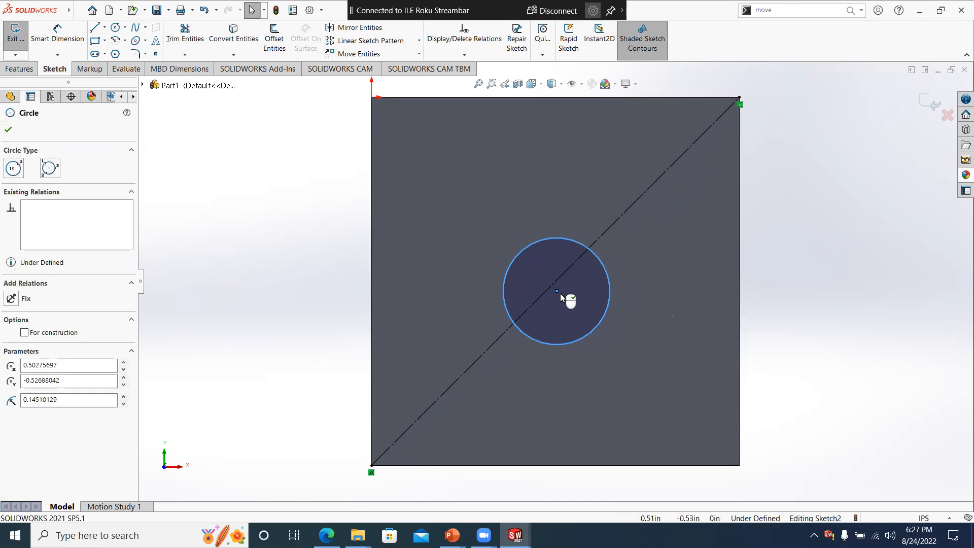
click(538, 305)
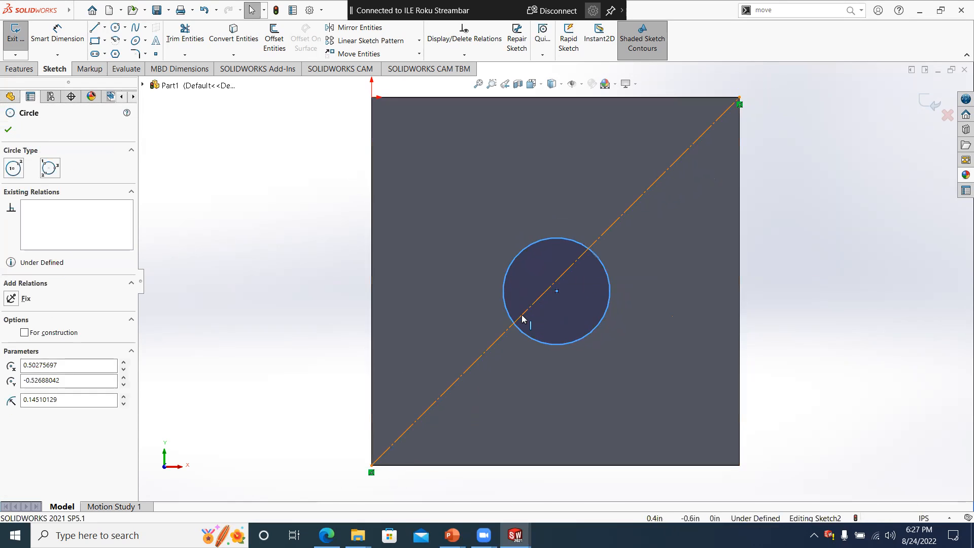
ctrl+click(518, 318)
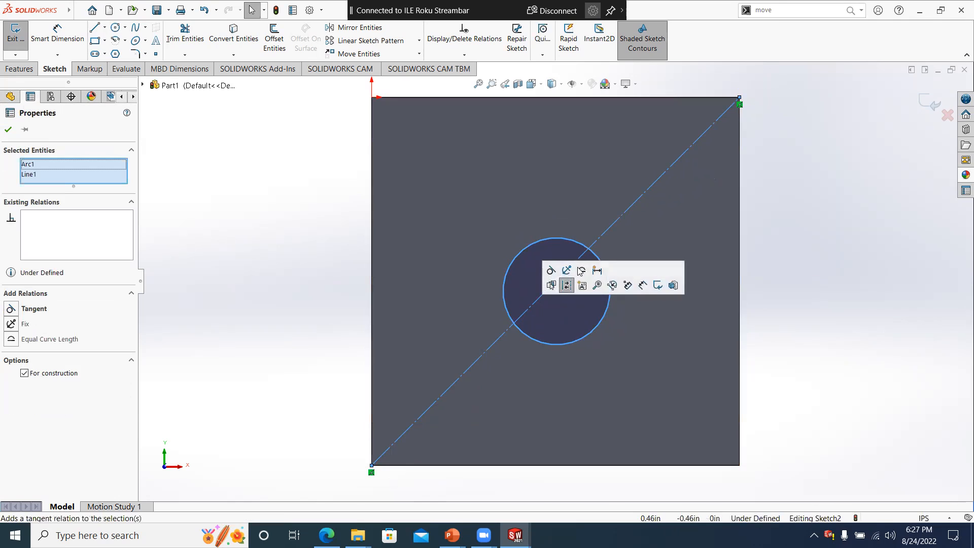
click(629, 352)
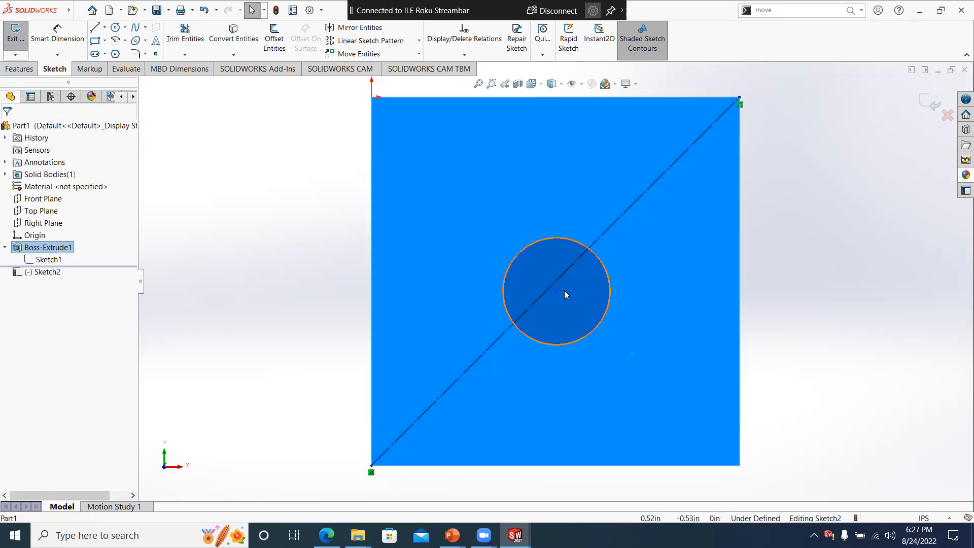
click(556, 291)
ctrl+click(562, 278)
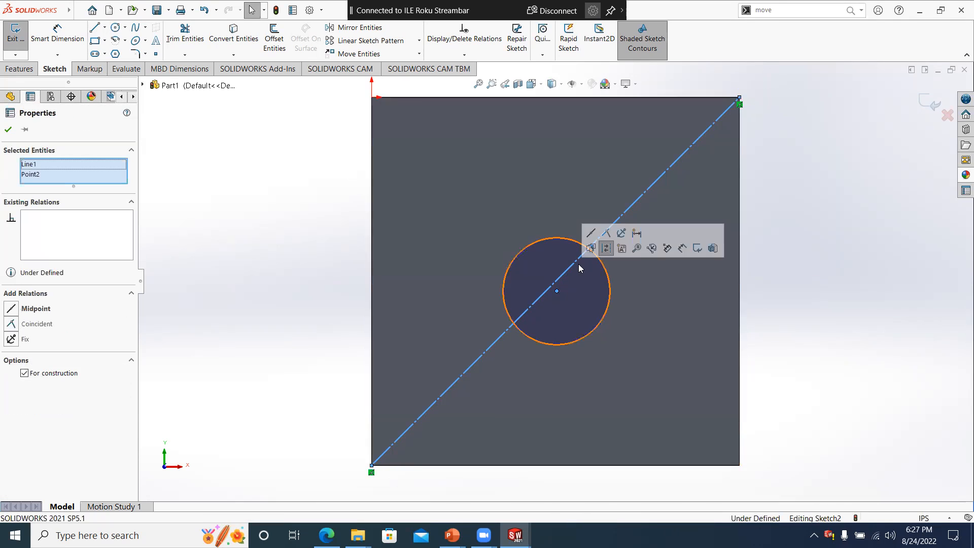
click(606, 248)
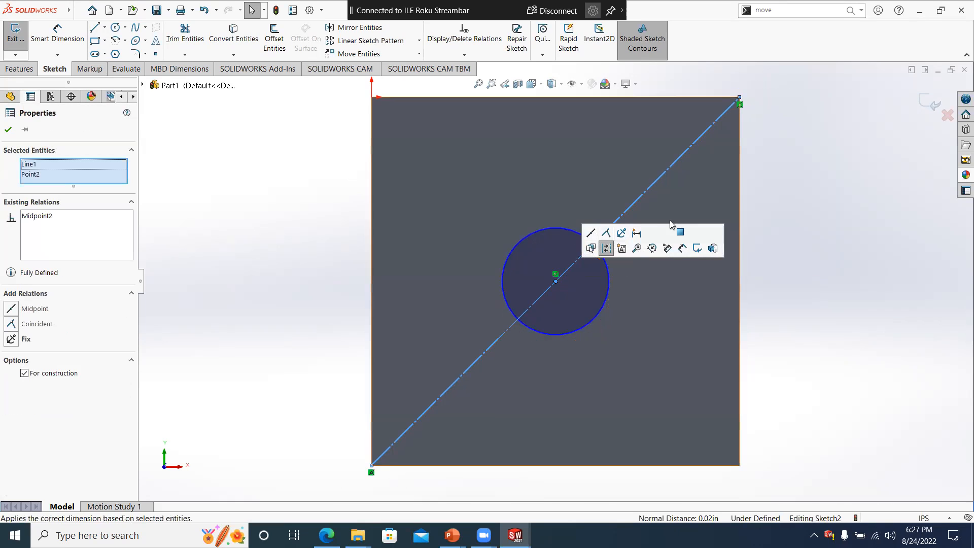
- Exit the circle's sketch and reopen it for editing
click(698, 248)
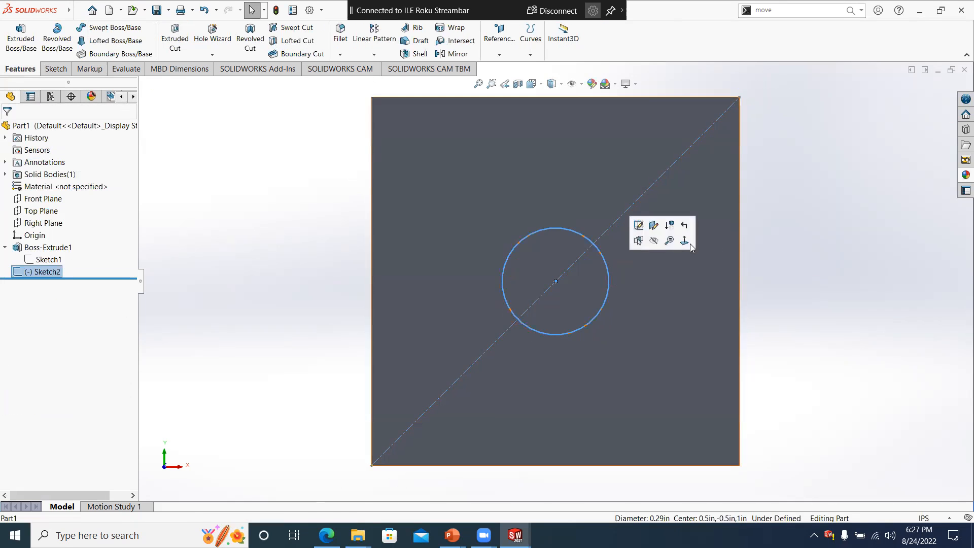
click(680, 258)
right_click(680, 257)
click(862, 282)
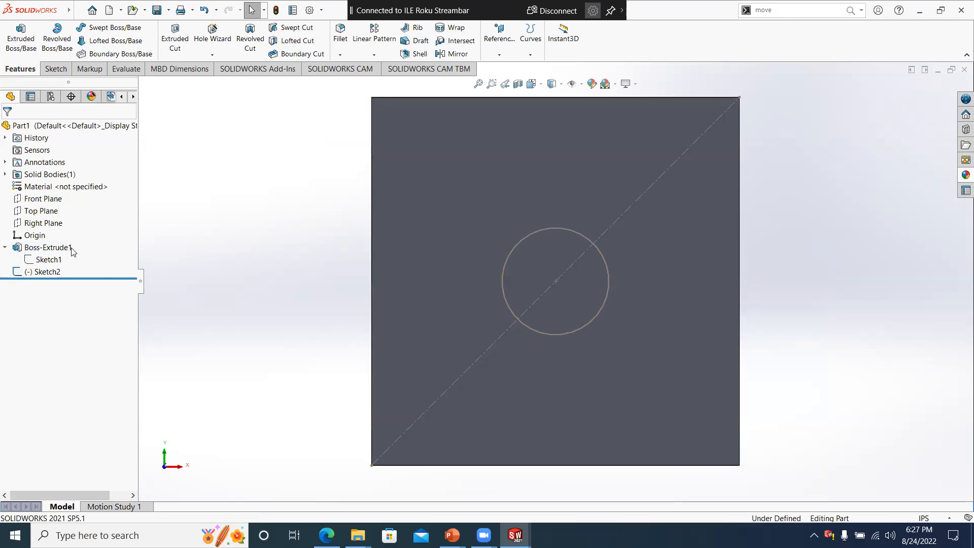
right_click(25, 276)
right_click(27, 269)
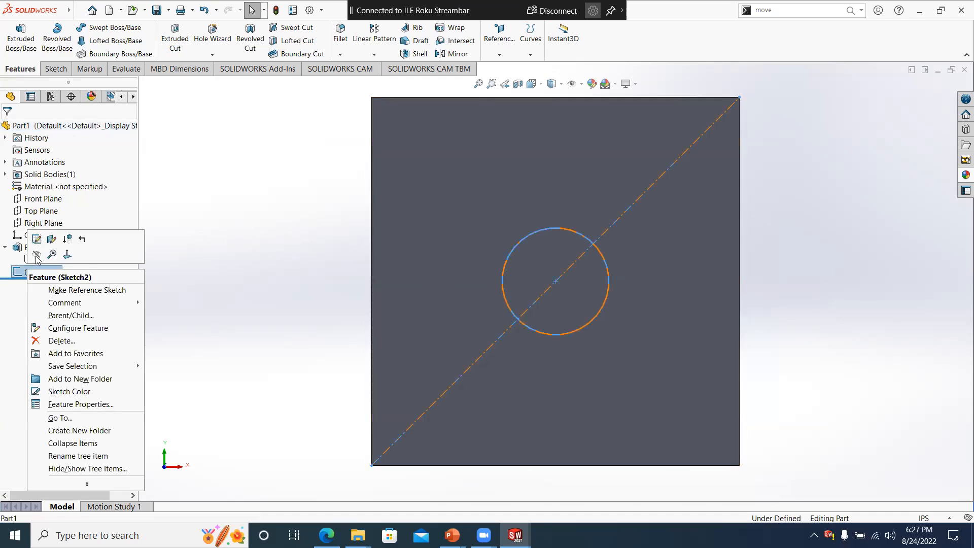
click(36, 238)
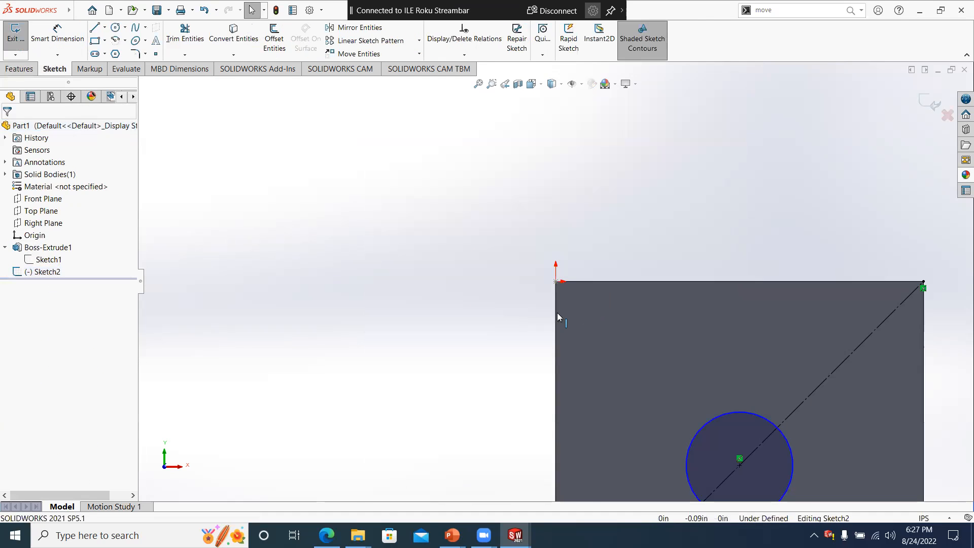
- Dimension the circle's diameter as 5 in
scroll(557, 312, up, 6)
scroll(657, 359, down, 4)
key(s)
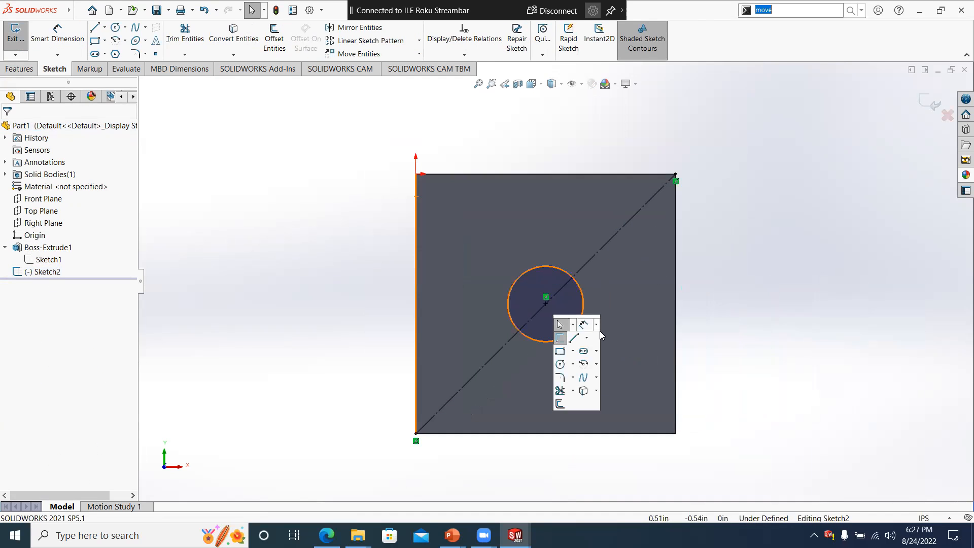
click(583, 325)
click(584, 299)
click(724, 241)
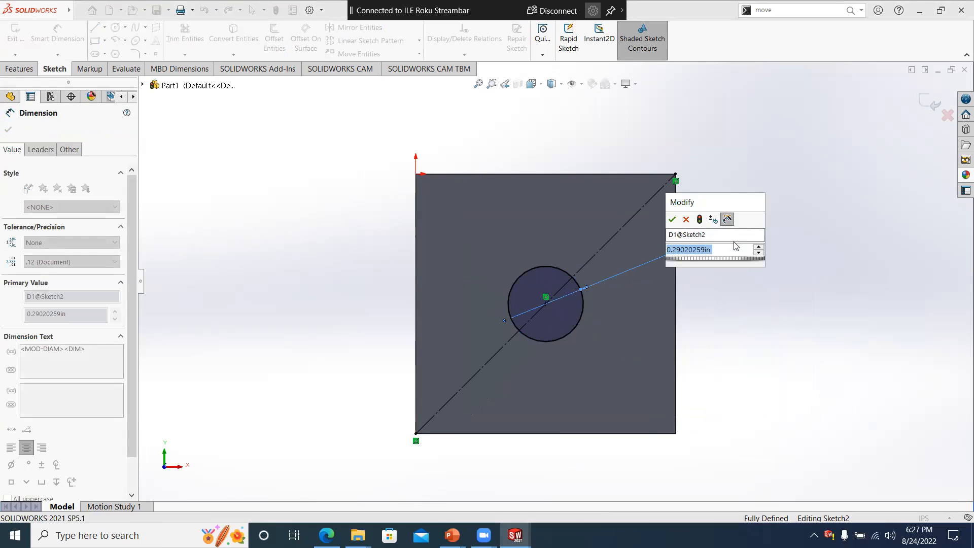
text(5)
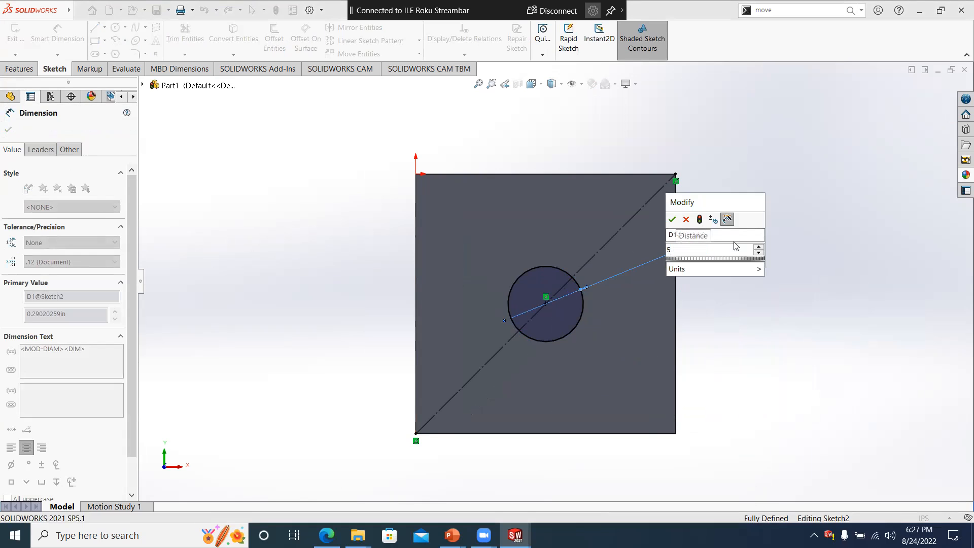
text(.)
key(Return)
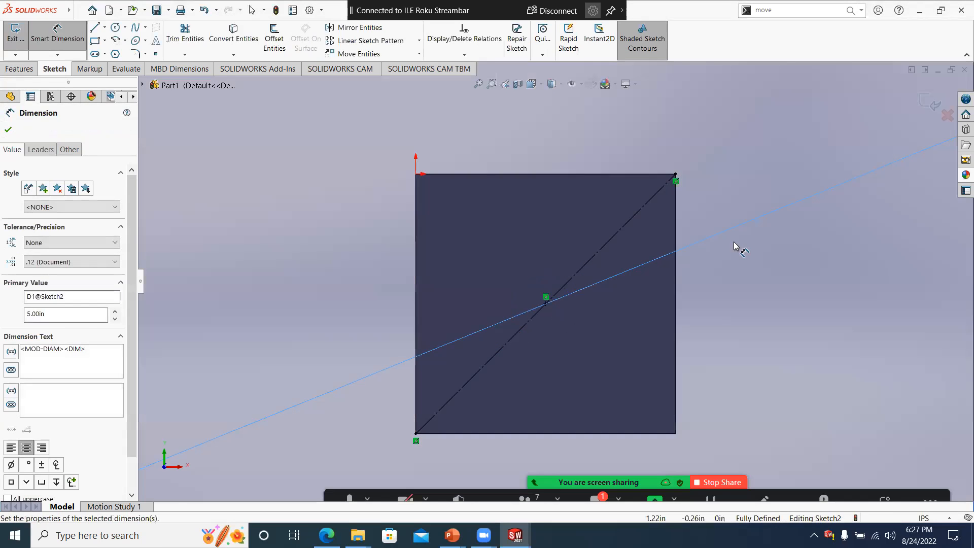
- Undo the 5 in circle dimension change and set the circle's diameter to 0.5 in
key(ctrl+z)
double_click(716, 220)
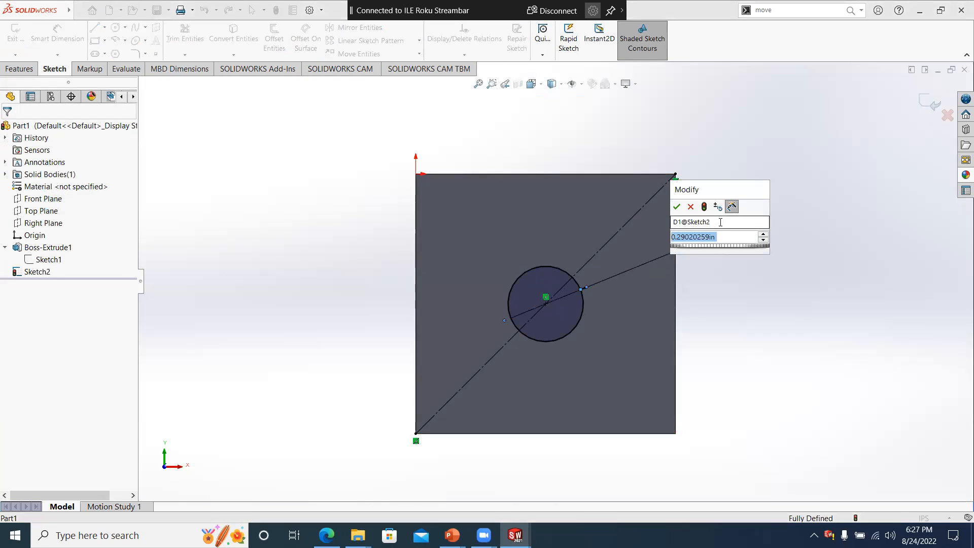
text(.5)
key(Return)
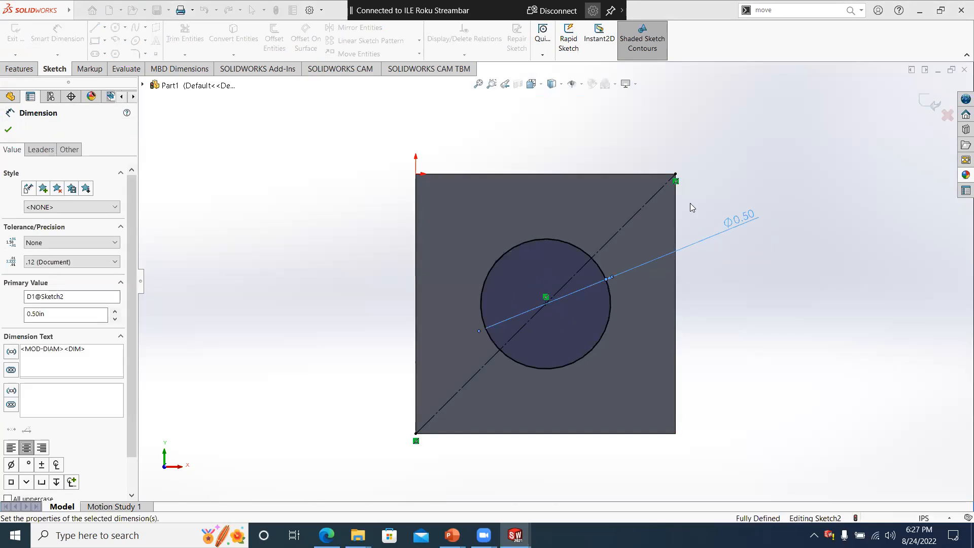
- Cut-extrude the circle through the whole cube using the Through All end condition
click(18, 69)
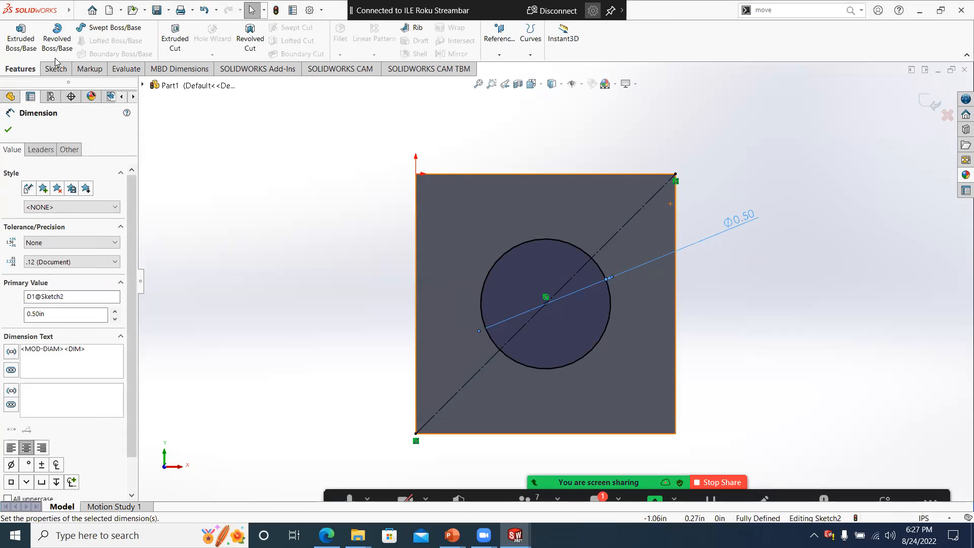
click(175, 38)
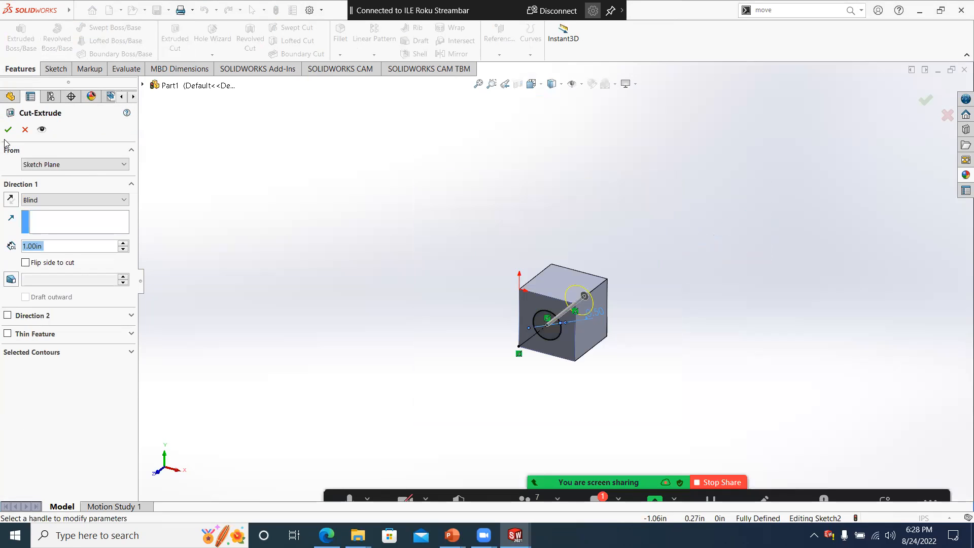
click(44, 200)
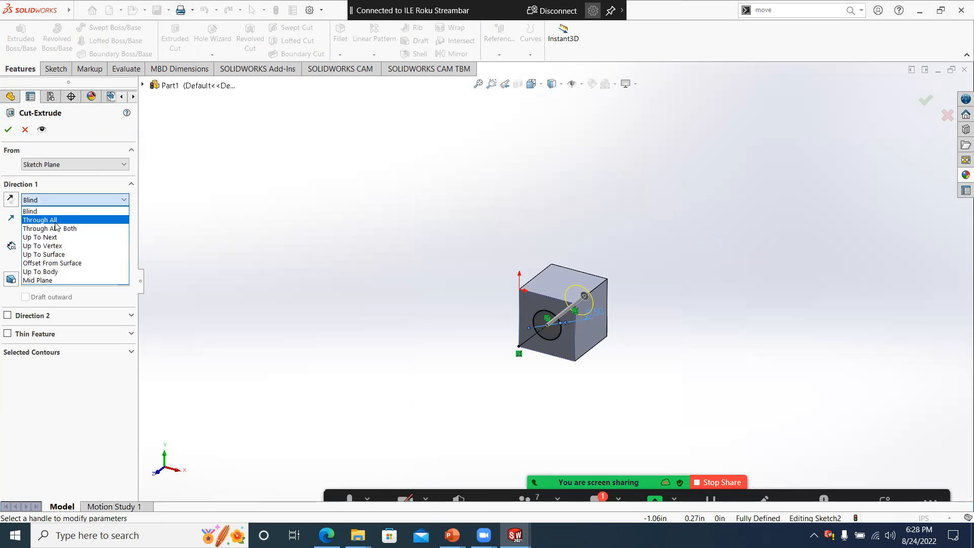
click(41, 217)
click(8, 130)
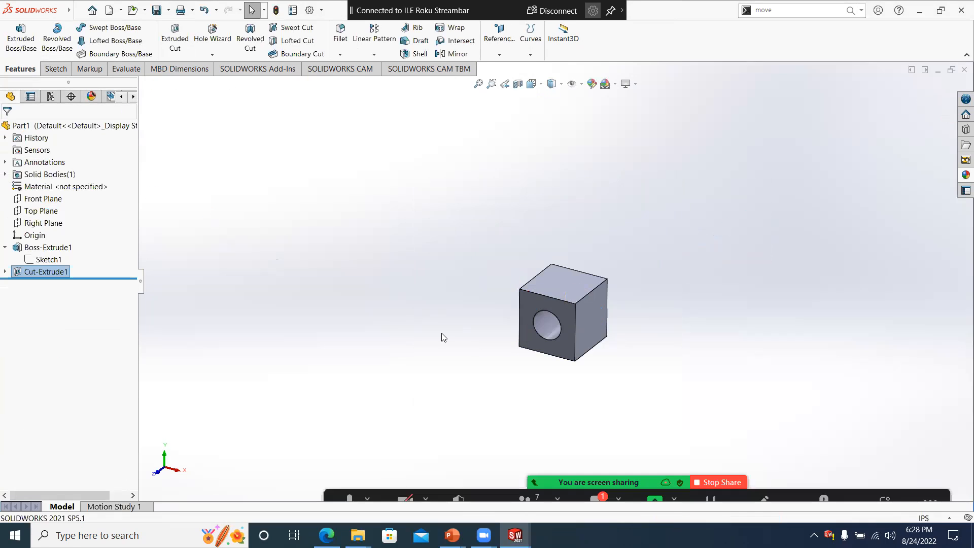
- Set the Default configuration's bill of materials part number to use the Configuration Name
middle_drag(514, 370, 540, 373)
scroll(567, 355, down, 2)
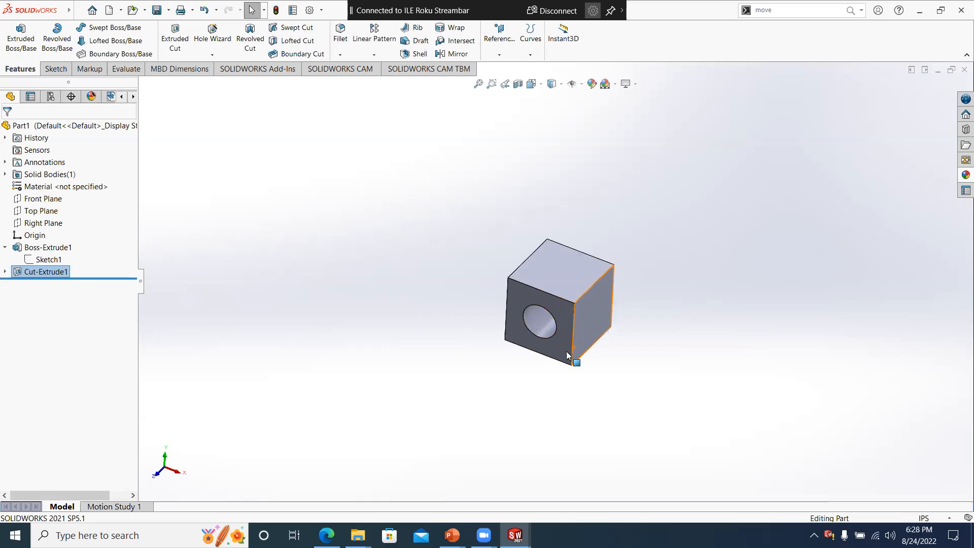
middle_click(567, 354)
click(251, 293)
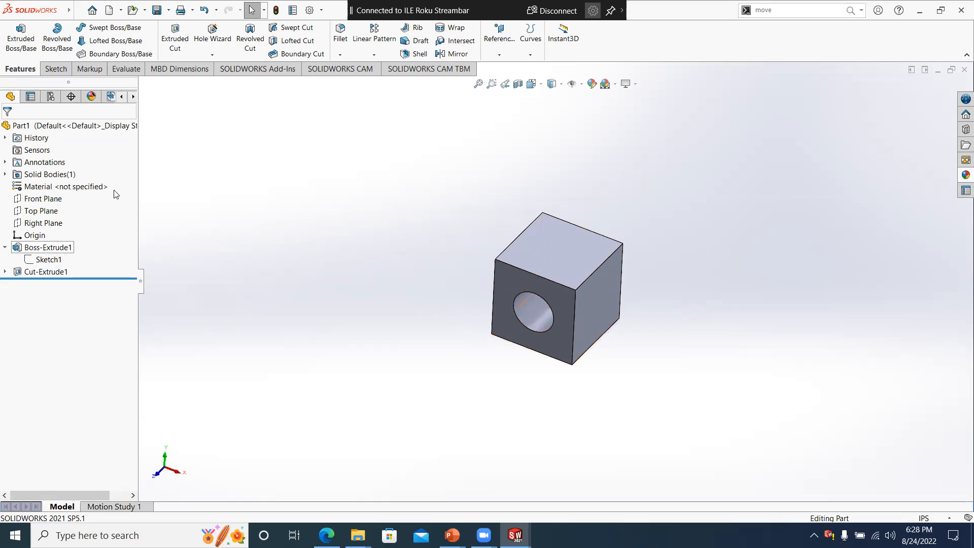
click(51, 97)
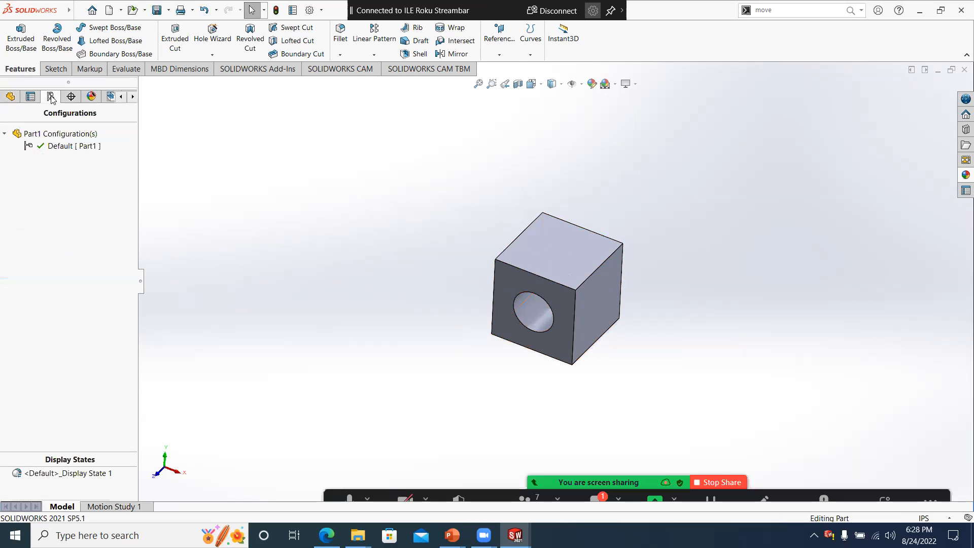
right_click(52, 147)
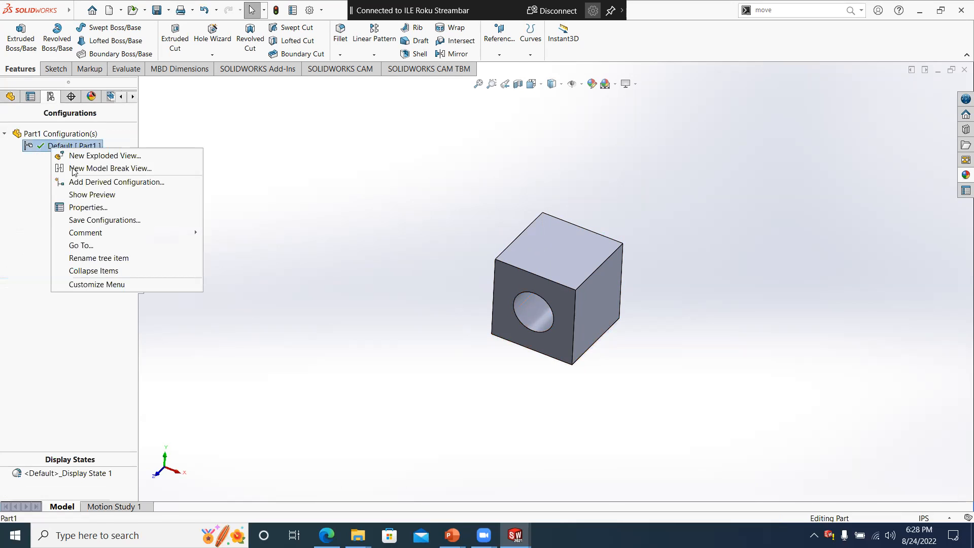
click(91, 207)
click(46, 362)
click(34, 379)
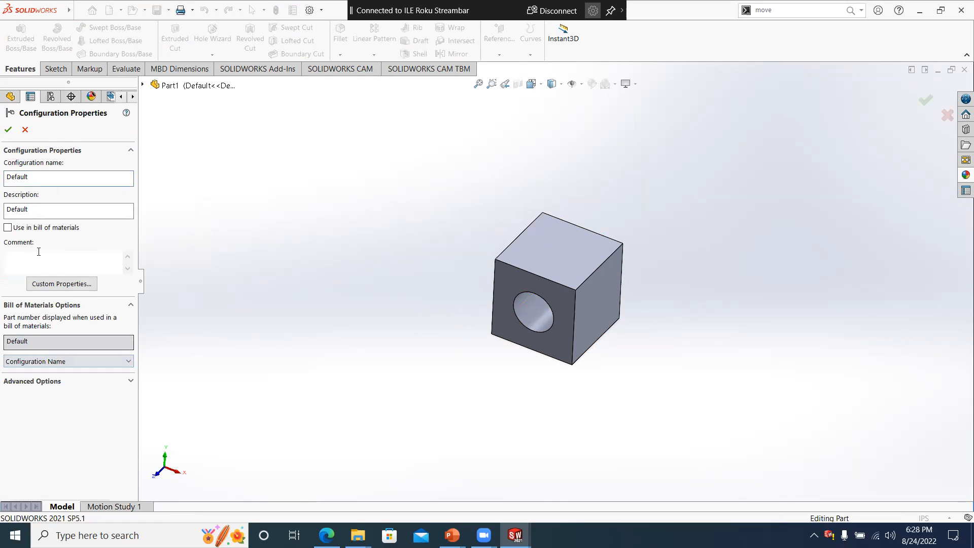
click(8, 129)
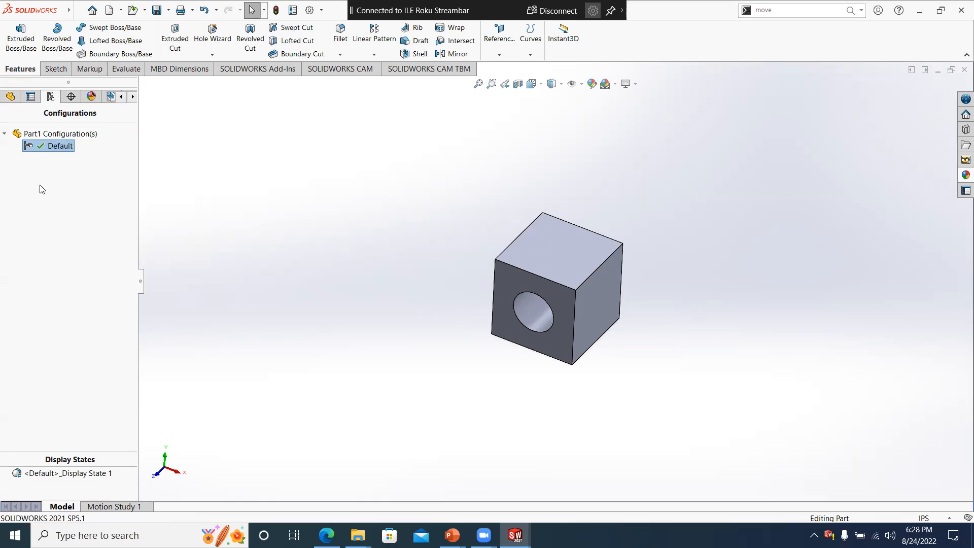
- Add a new part configuration named 1X1X1
right_click(48, 172)
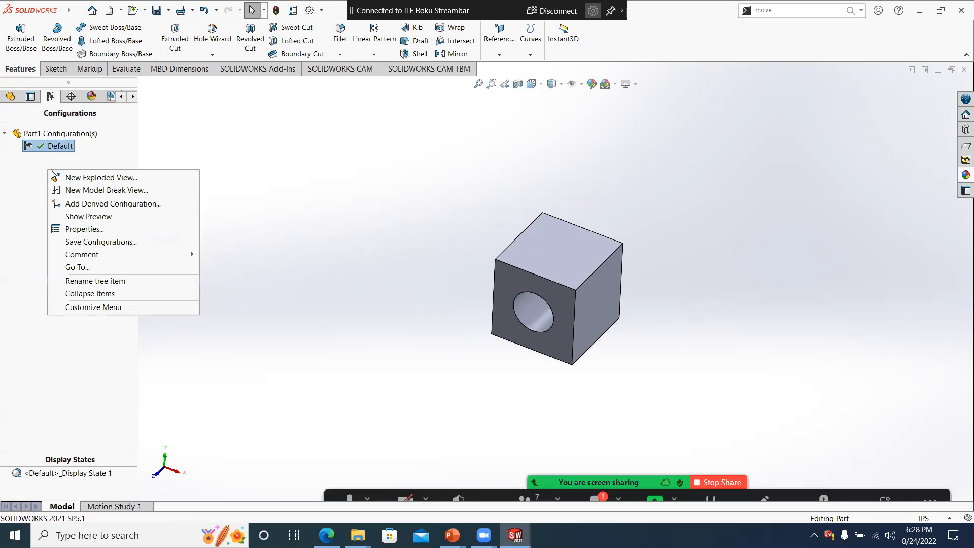
right_click(52, 135)
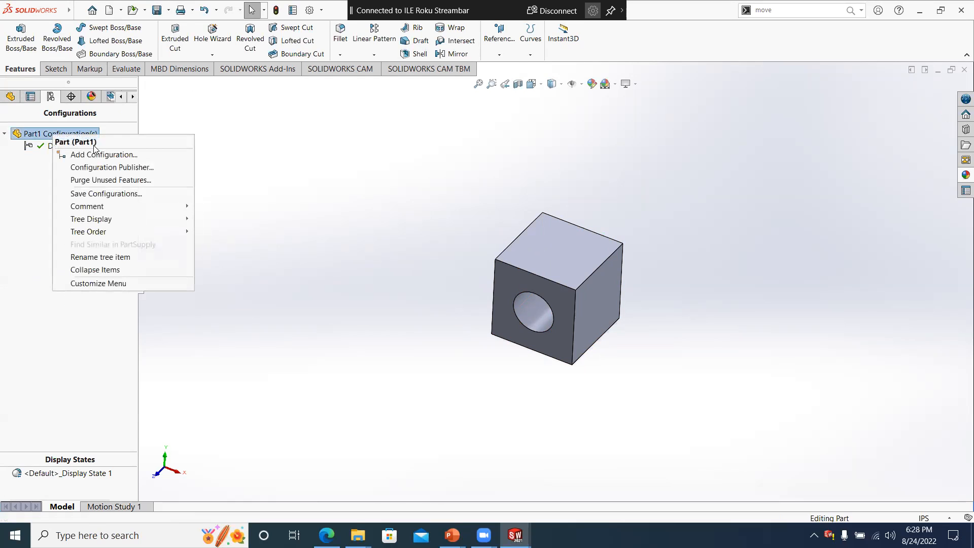
click(93, 155)
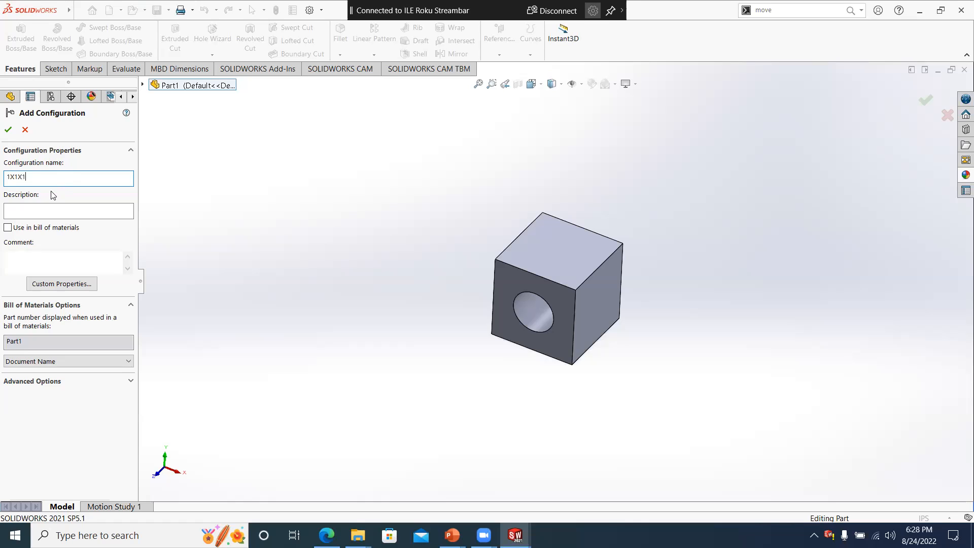
click(6, 129)
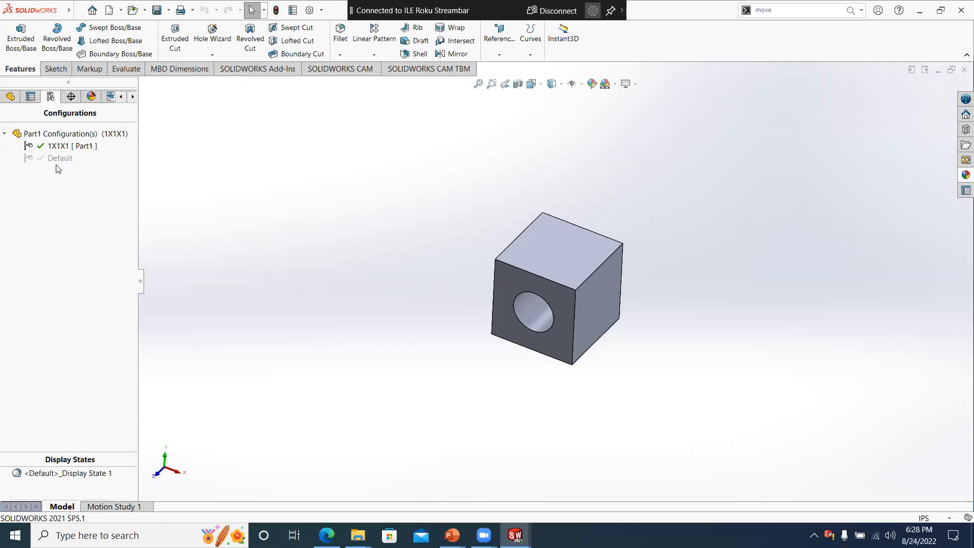
- Add another part configuration named 2X2X2
right_click(58, 136)
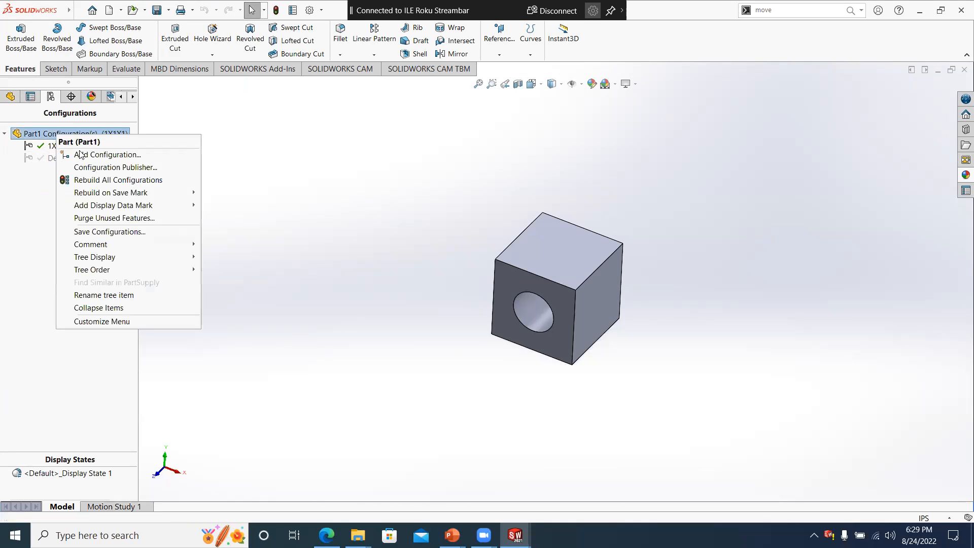
click(81, 154)
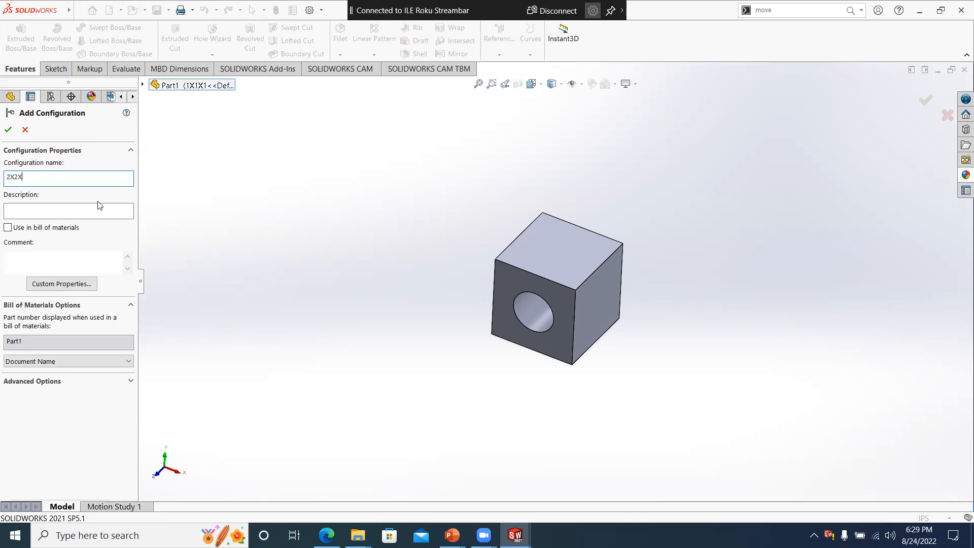
text(2X2X2)
click(8, 130)
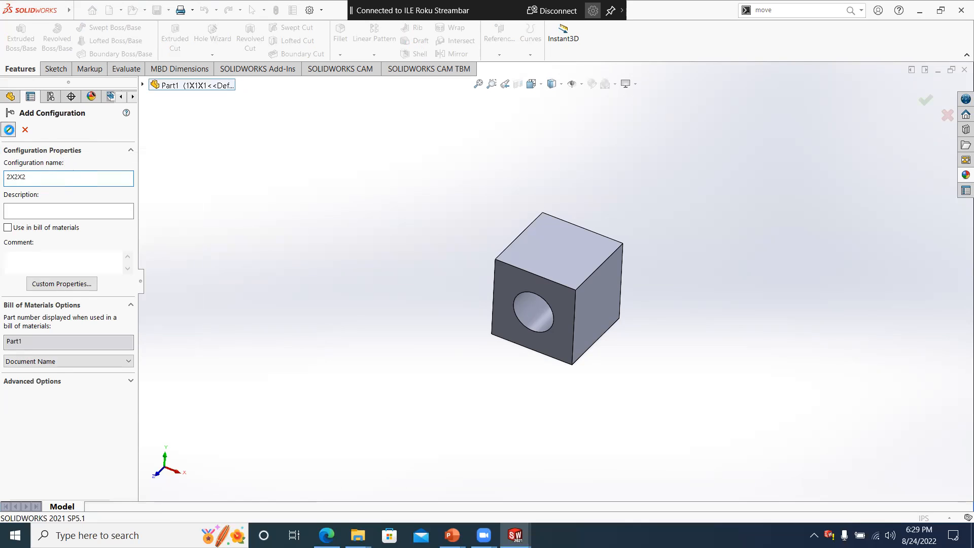
- Set the cube's width dimension to 2 in for this configuration only
click(12, 96)
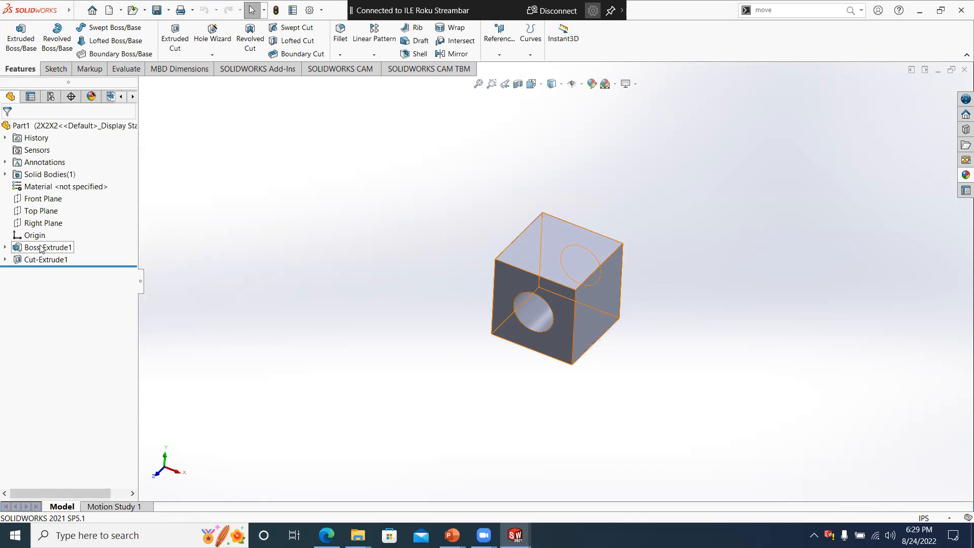
click(49, 247)
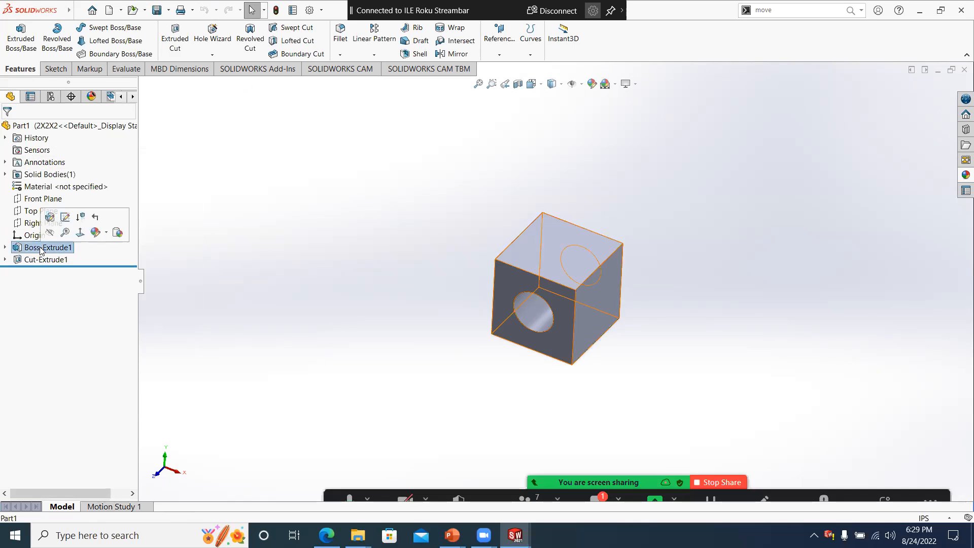
double_click(494, 225)
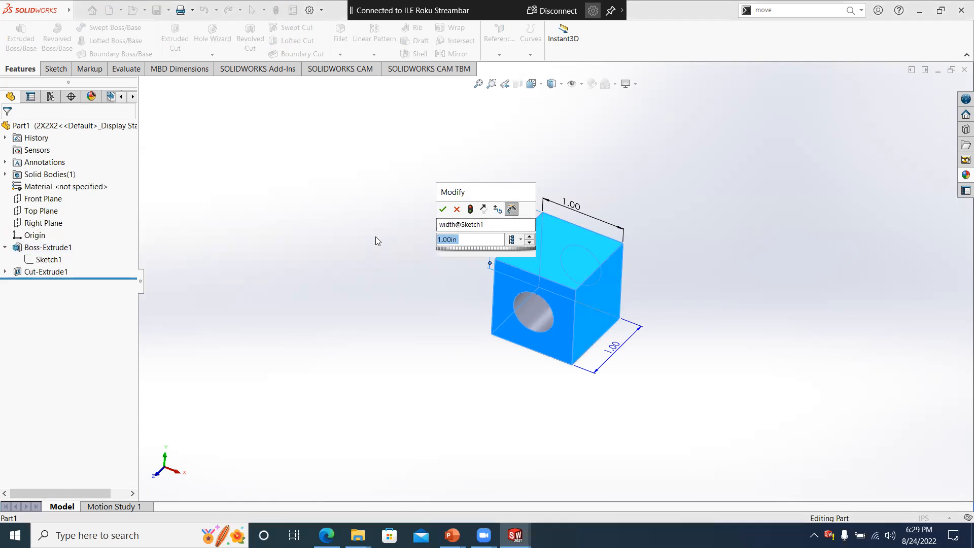
text(2)
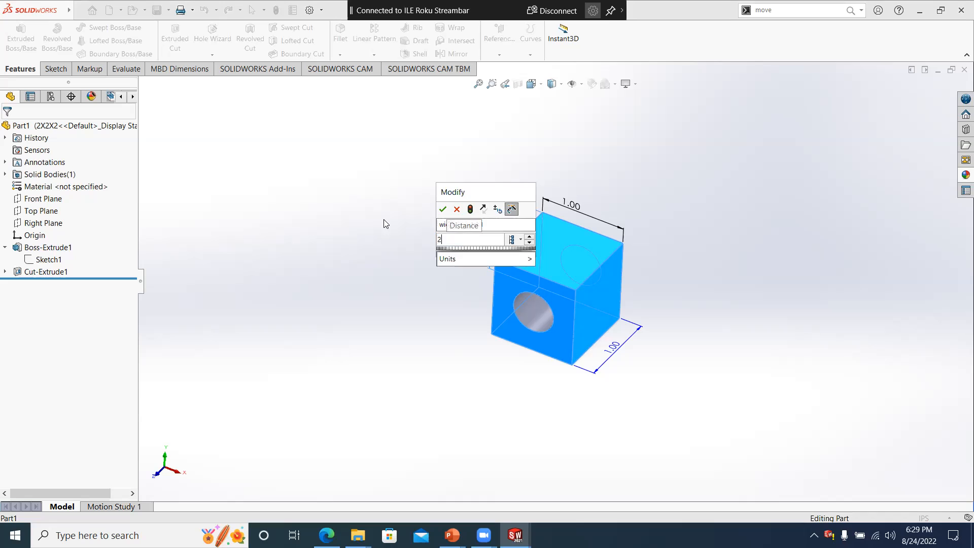
click(520, 241)
click(552, 255)
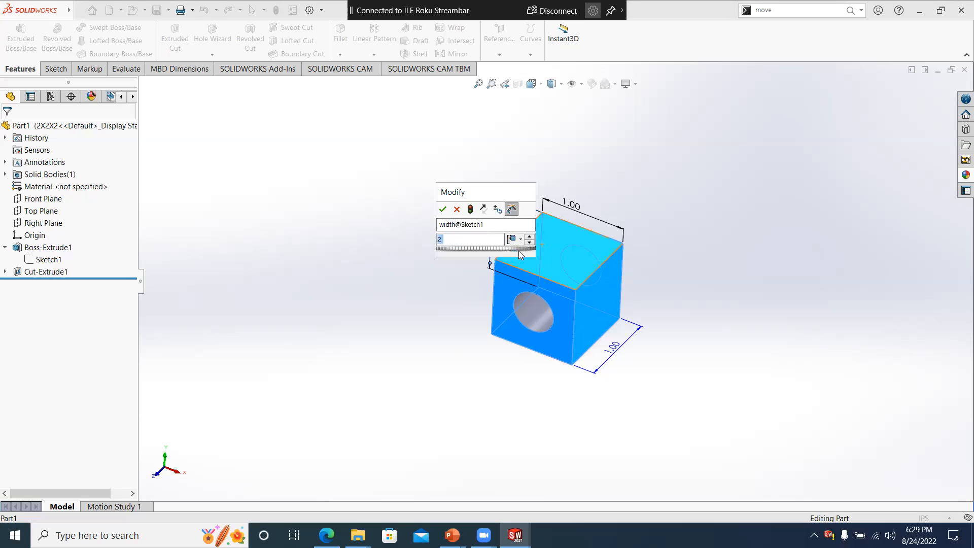
click(444, 210)
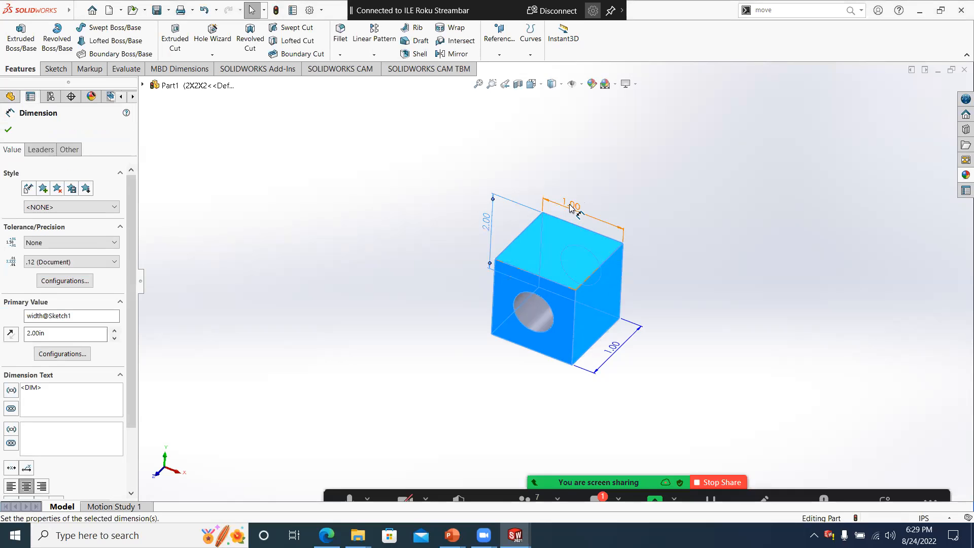
- Set the cube's length dimension to 2 in, applied to this configuration only
double_click(569, 205)
text(2.10in)
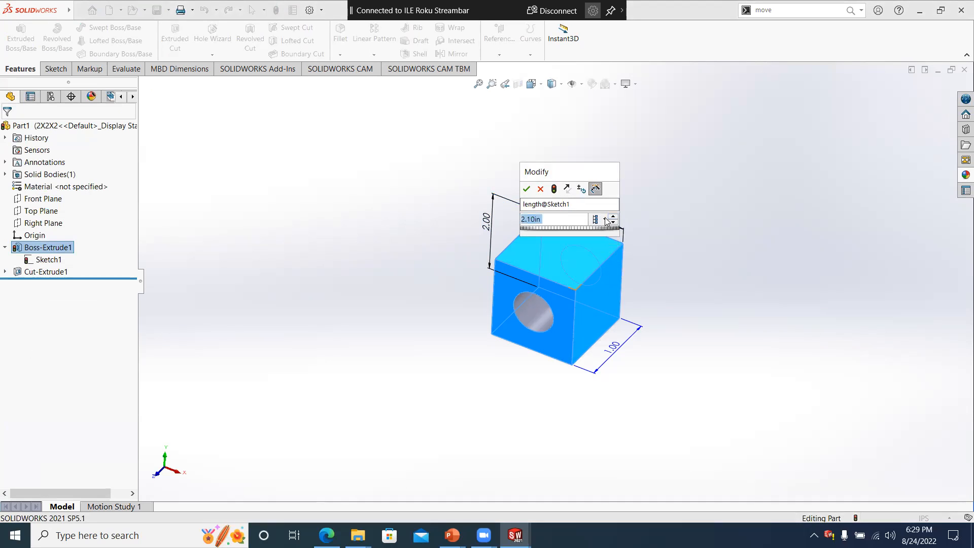
click(604, 219)
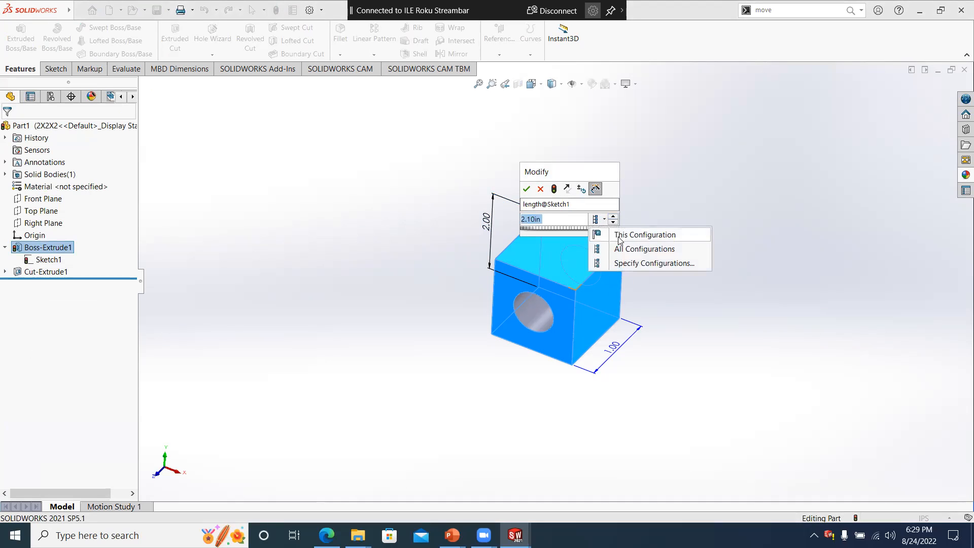
click(620, 236)
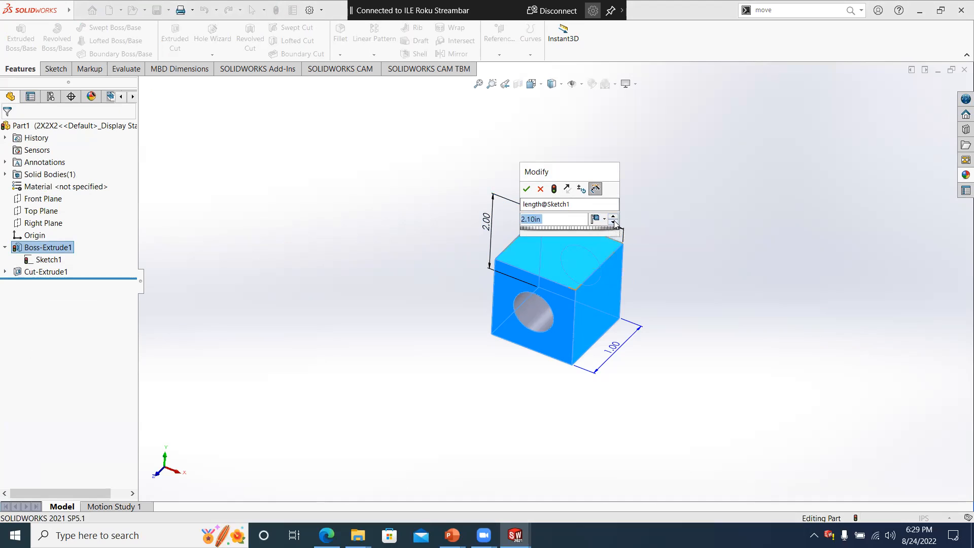
click(650, 288)
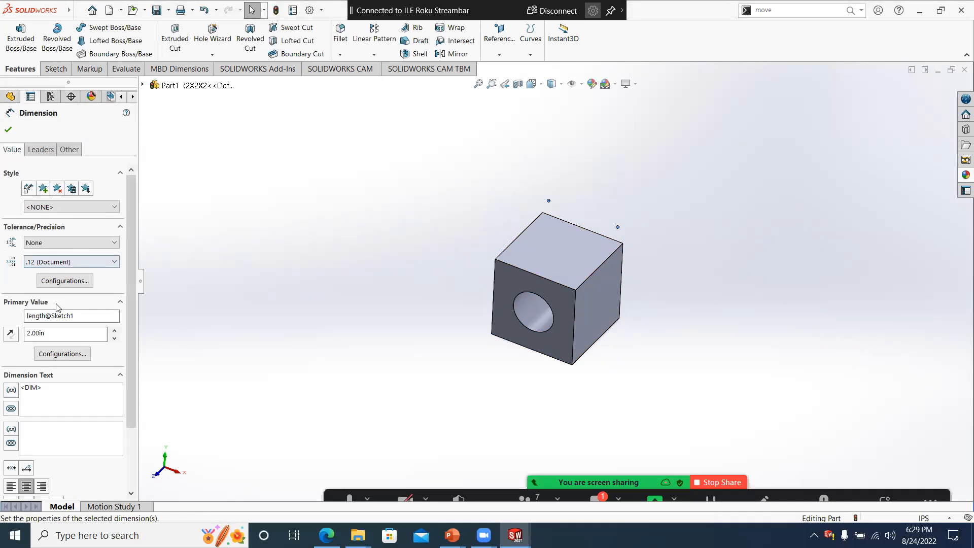
click(7, 131)
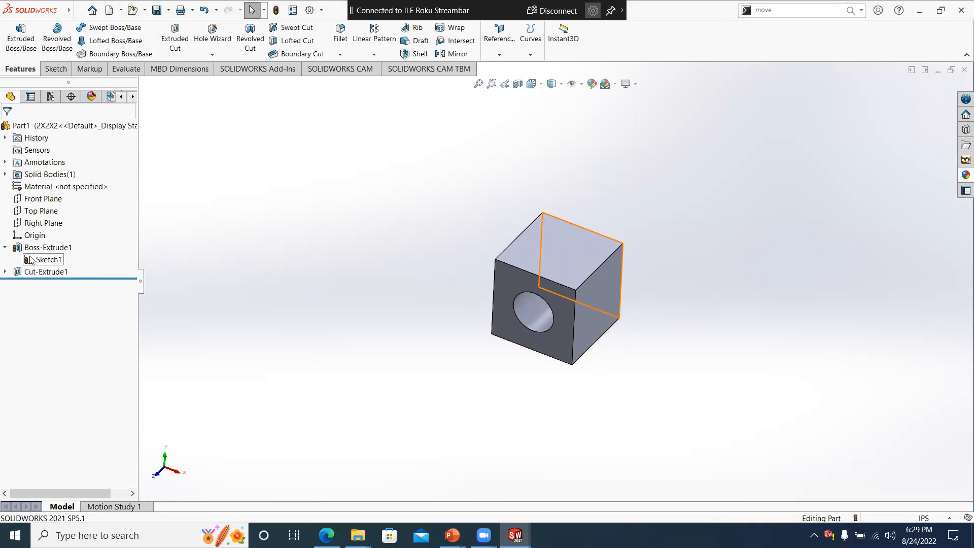
- Set the cube's extrusion depth to 2 in and rebuild the part
click(48, 247)
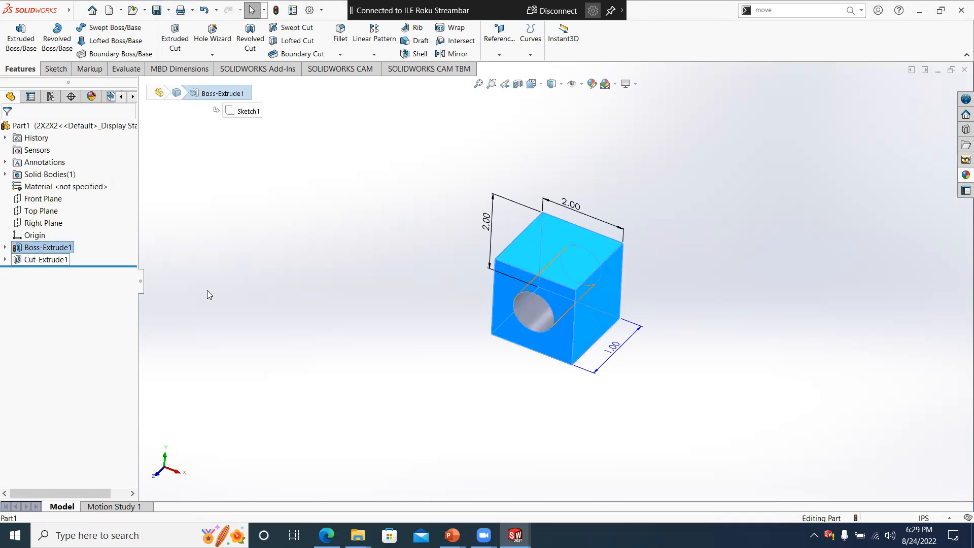
double_click(618, 349)
text(2.)
key(Return)
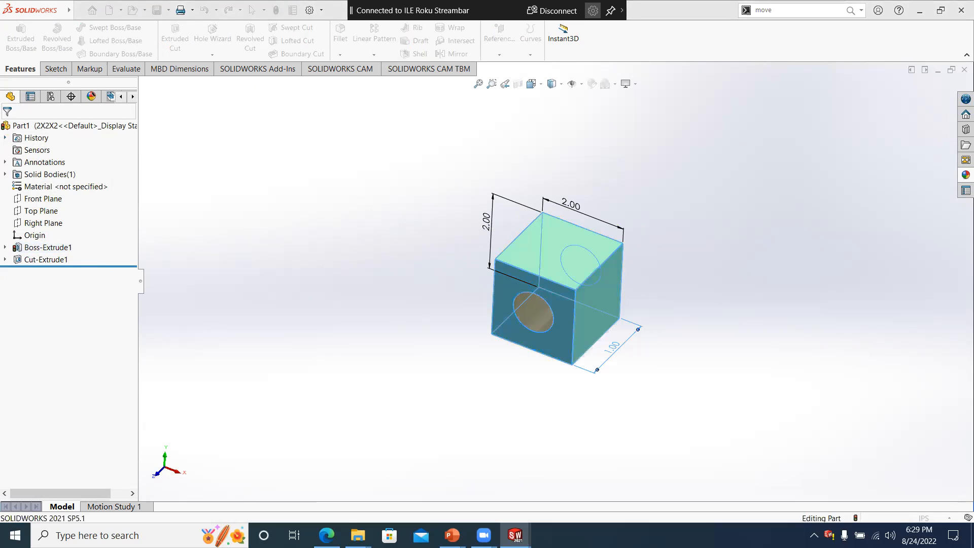
click(432, 218)
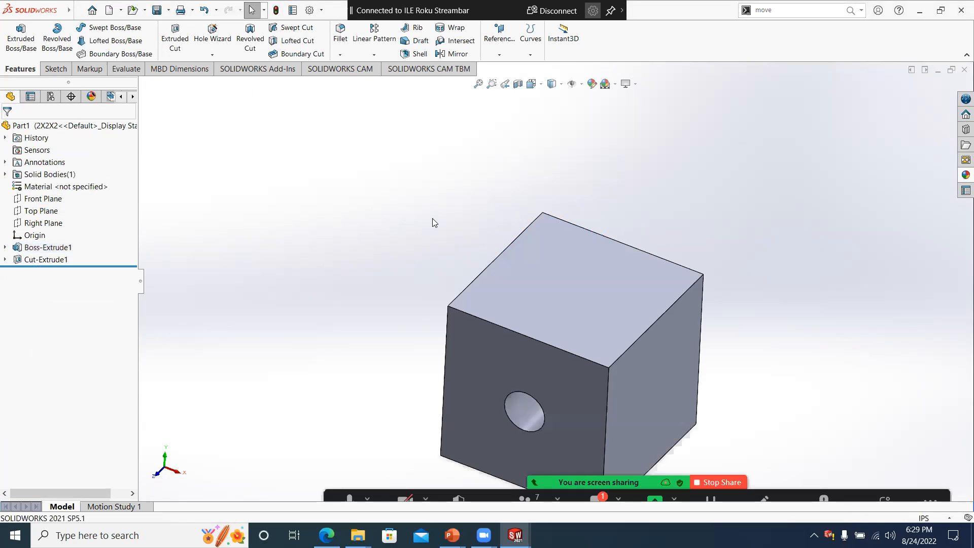
- Activate the 1X1X1 configuration of the part and rebuild the document
middle_drag(440, 217, 415, 236)
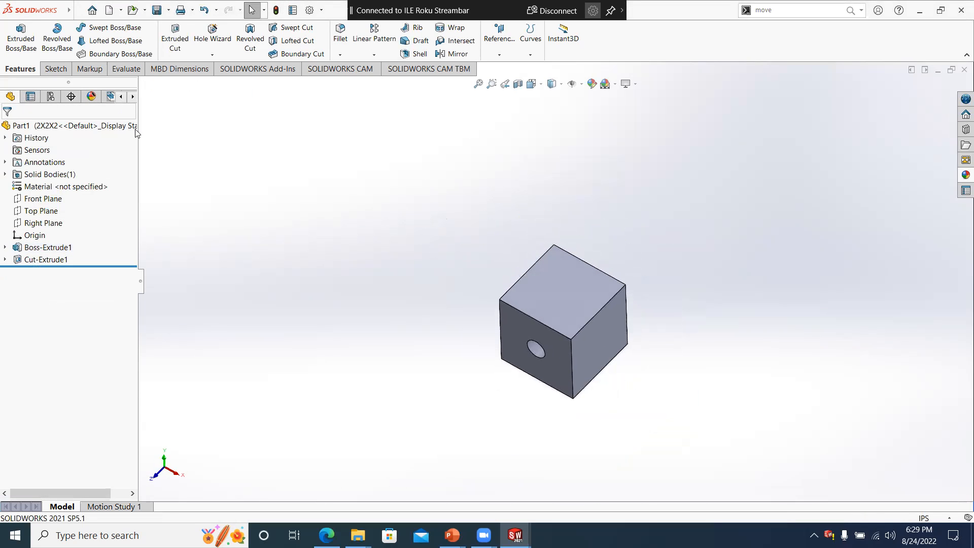
click(50, 97)
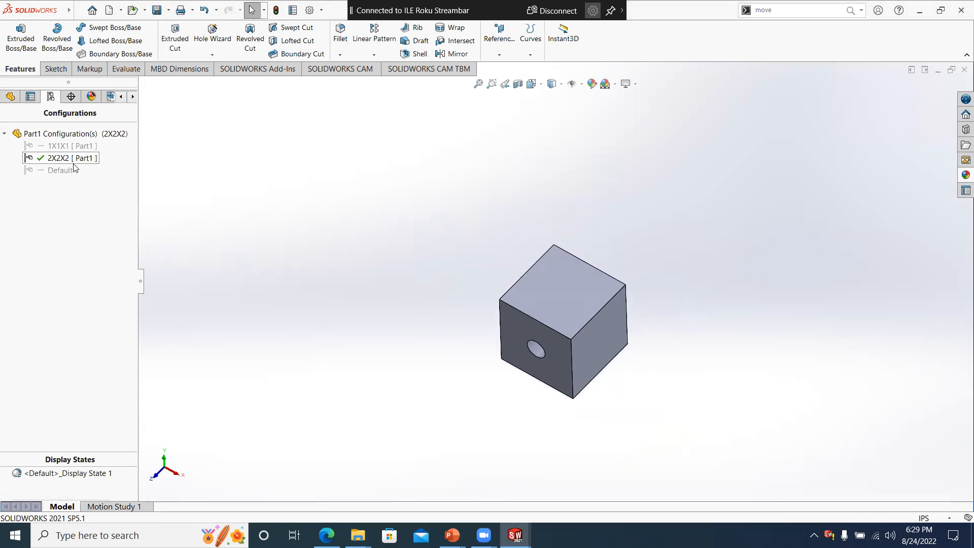
double_click(66, 147)
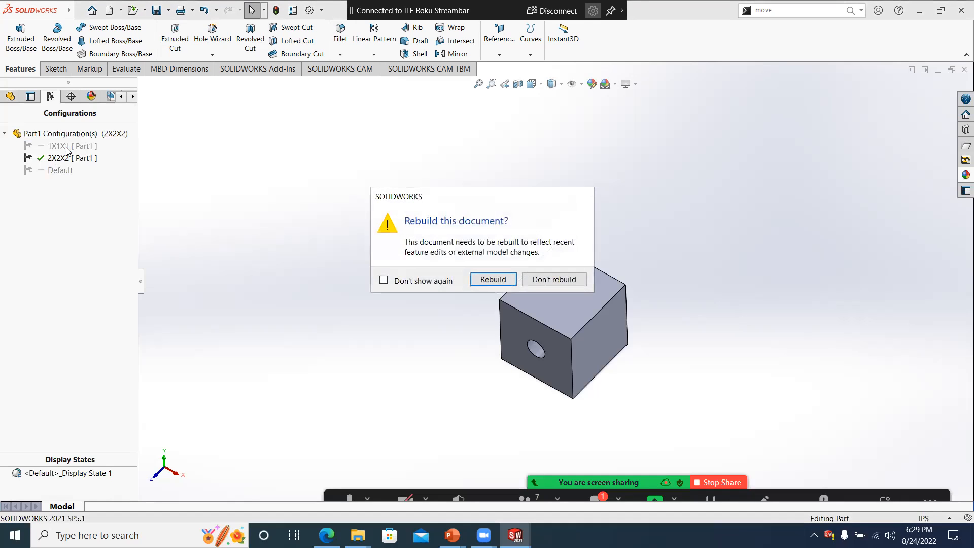
click(500, 279)
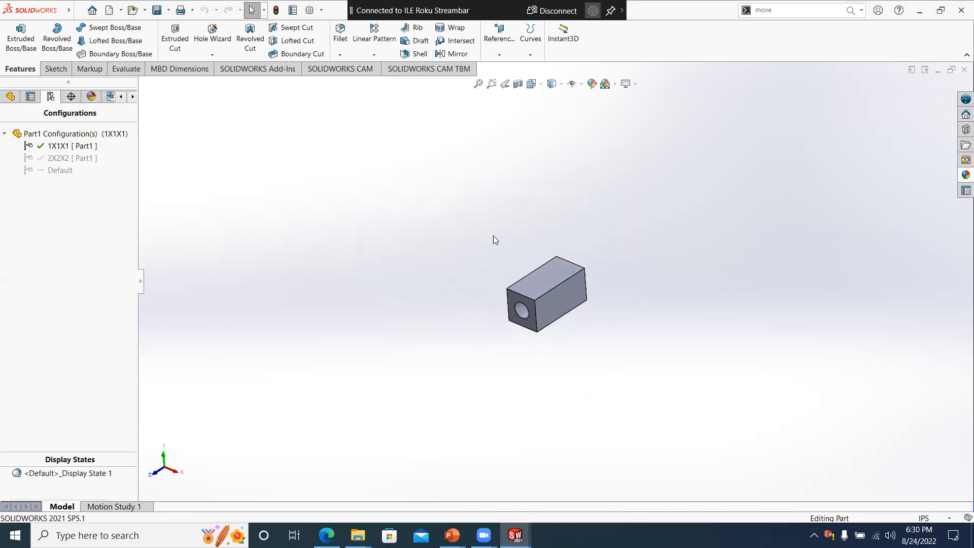
middle_drag(493, 235, 501, 248)
scroll(588, 277, down, 2)
middle_drag(588, 277, 573, 280)
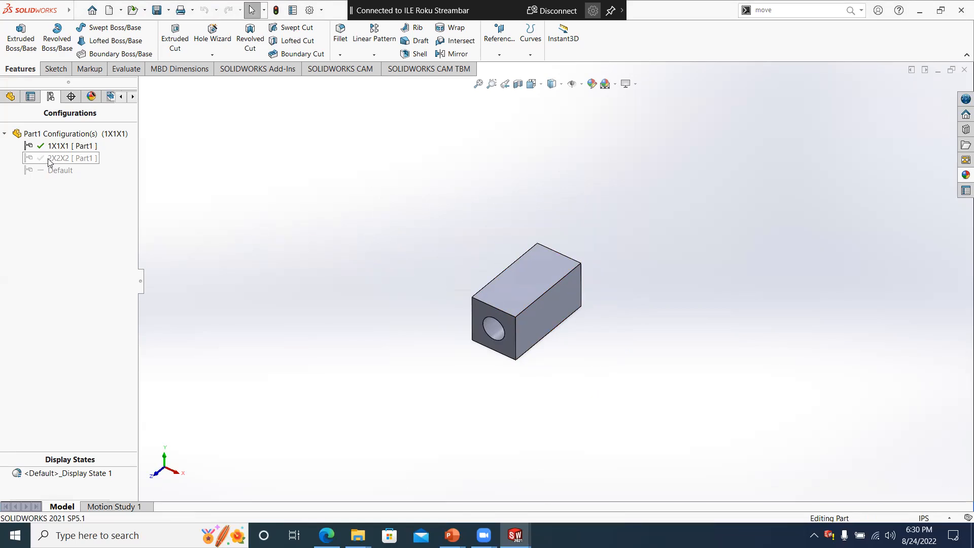
- Set the cube's extrusion depth to 1 in for this configuration only and rebuild the part
click(10, 97)
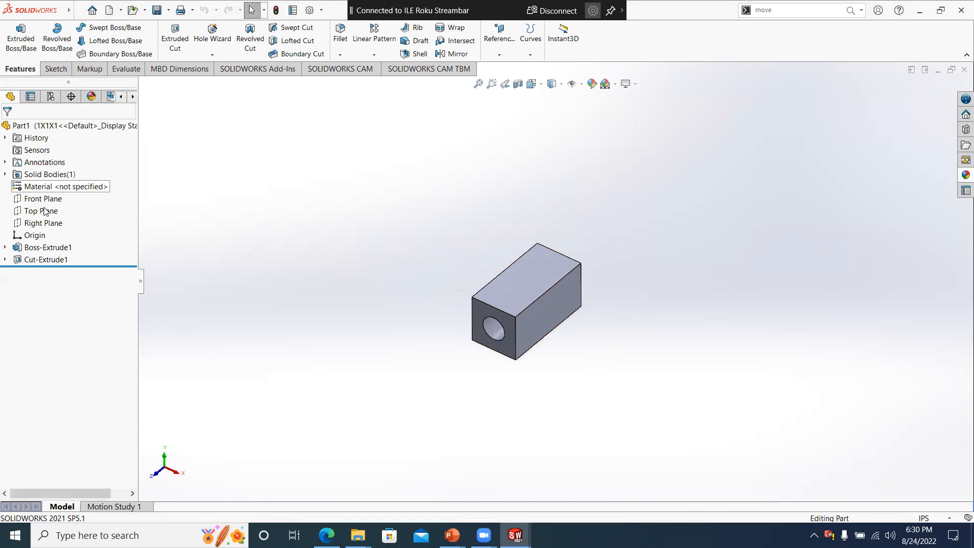
click(38, 248)
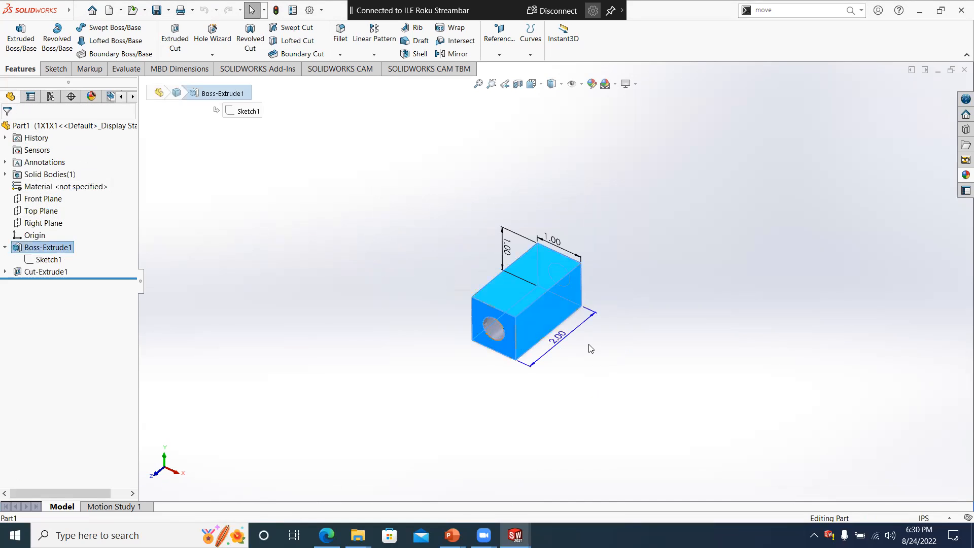
click(555, 349)
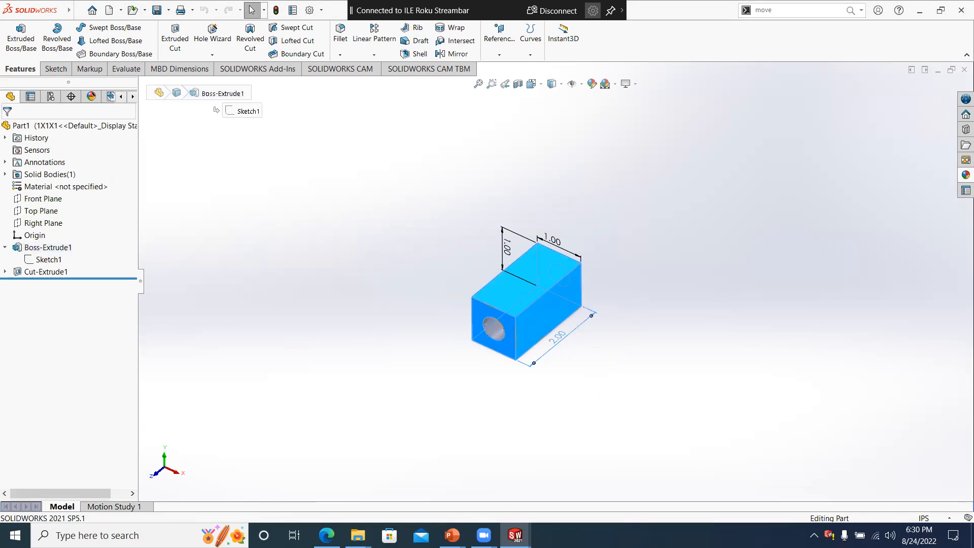
double_click(561, 340)
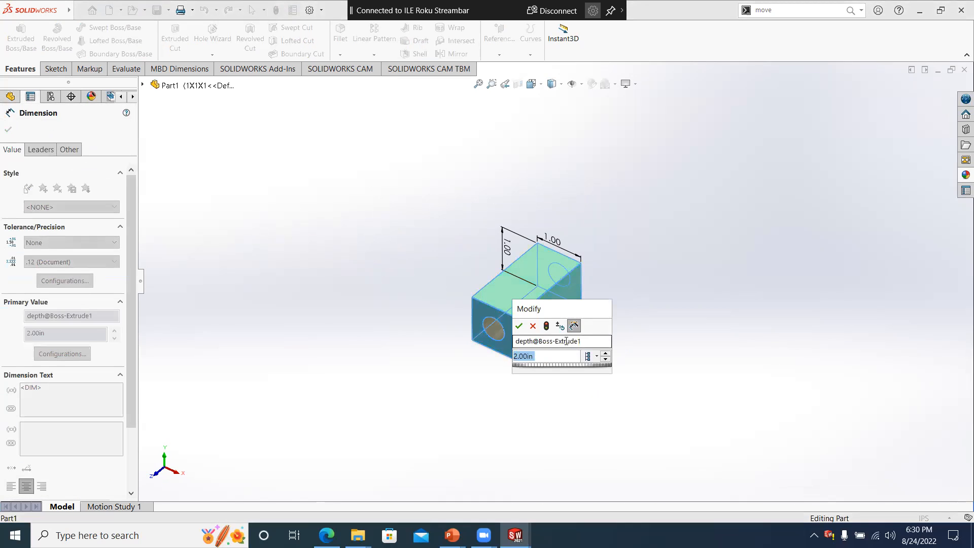
click(595, 357)
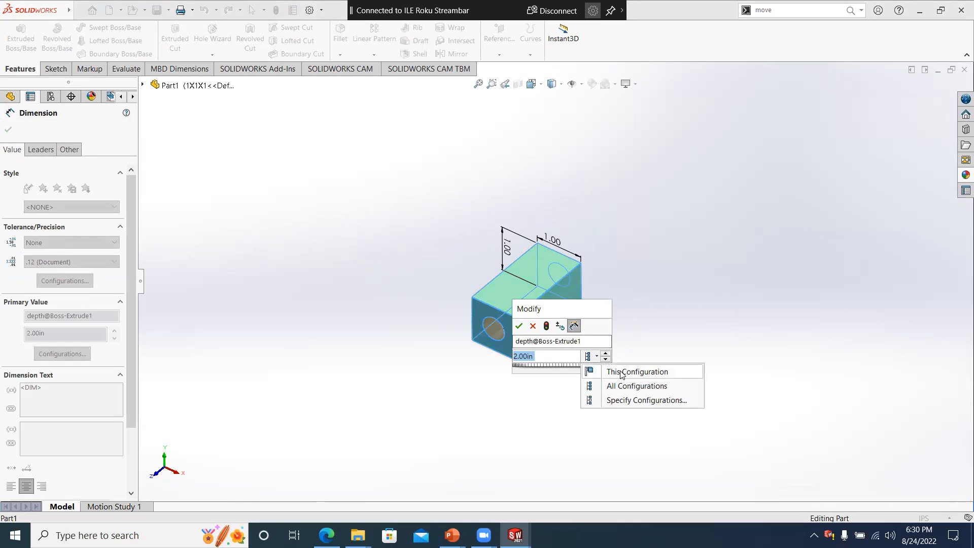
click(609, 372)
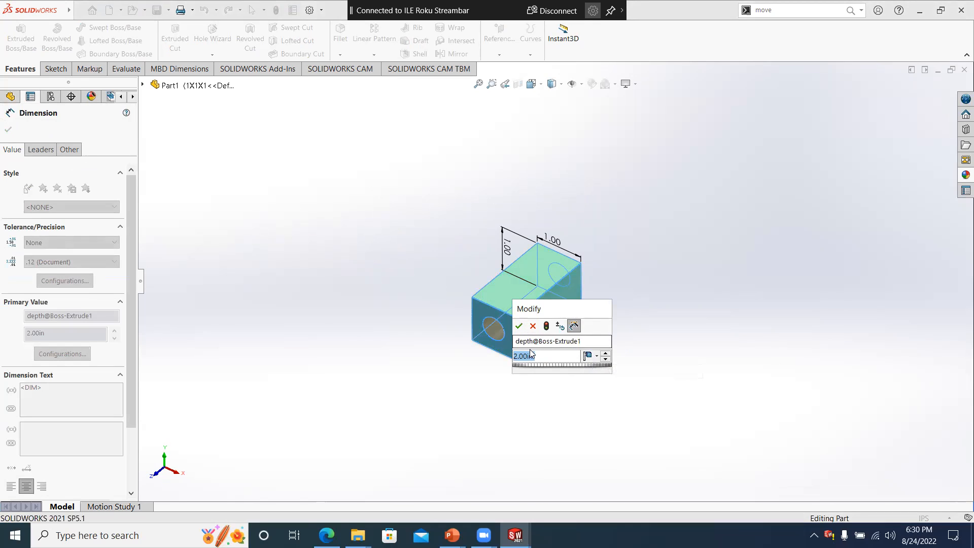
text(1)
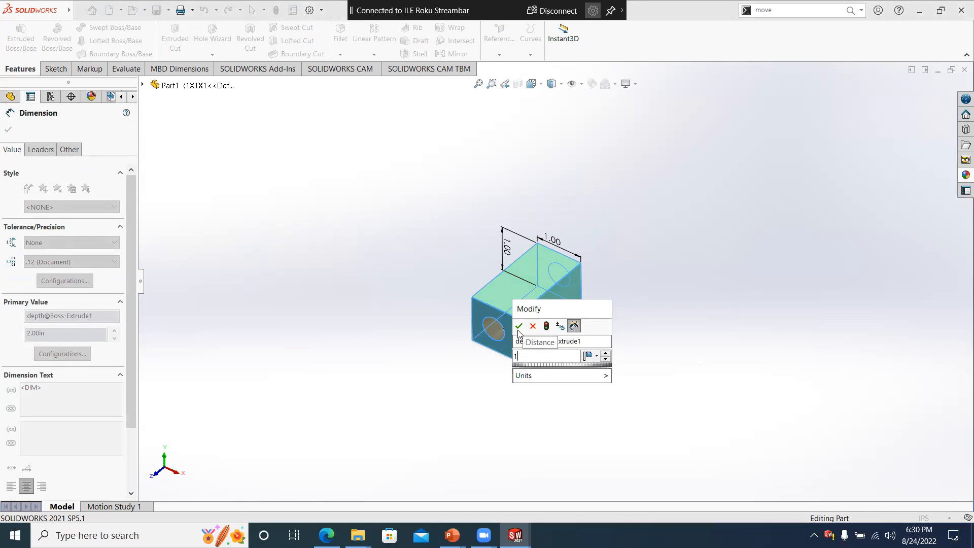
click(519, 328)
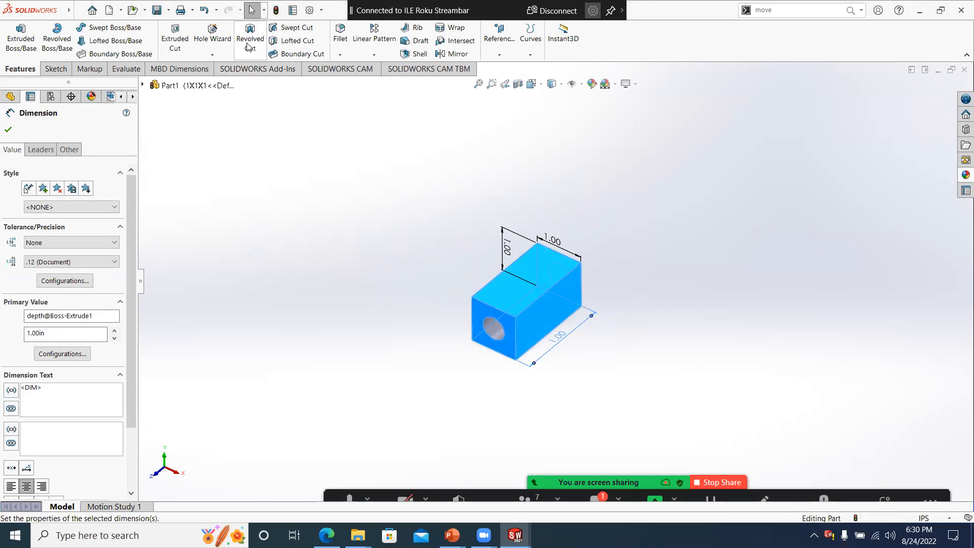
click(277, 11)
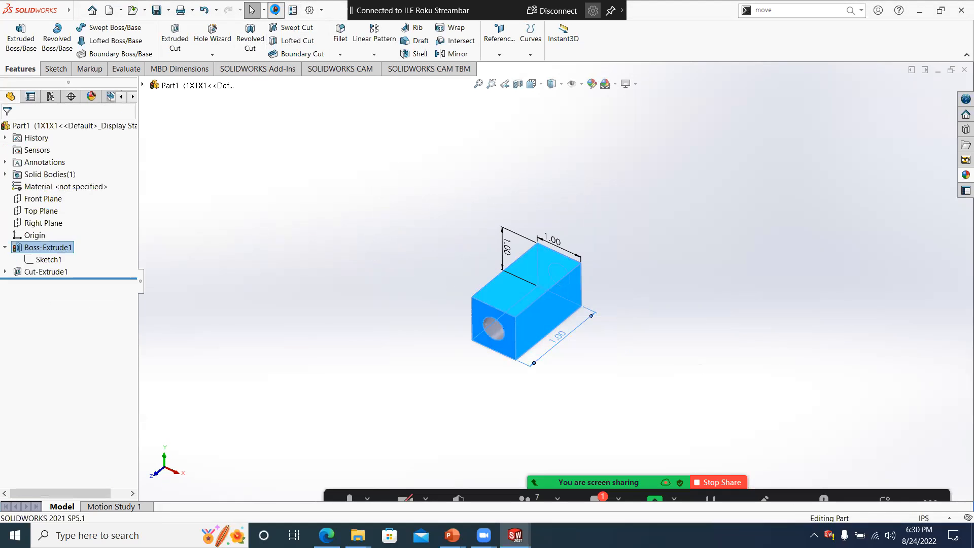
- Switch the part to the 2X2X2 configuration and rebuild it
click(50, 97)
double_click(61, 158)
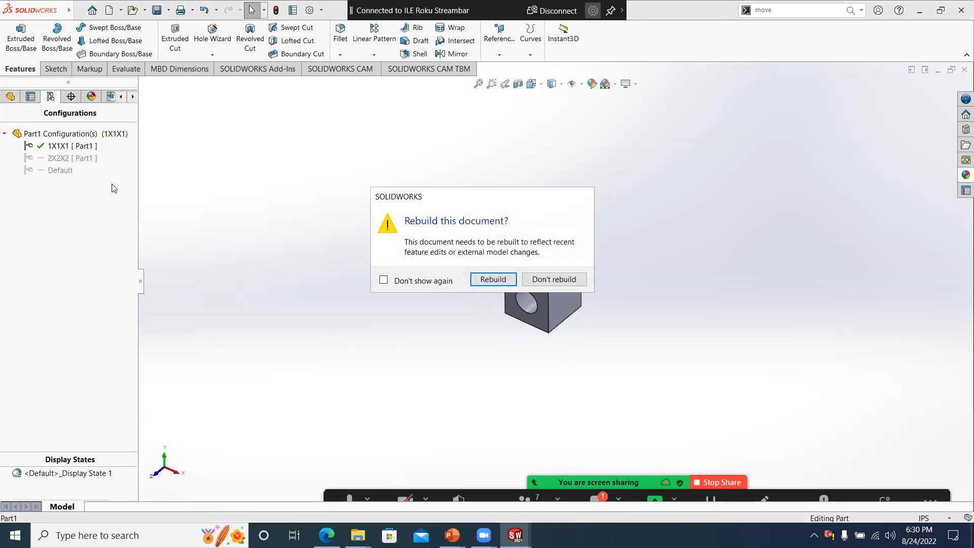
click(488, 278)
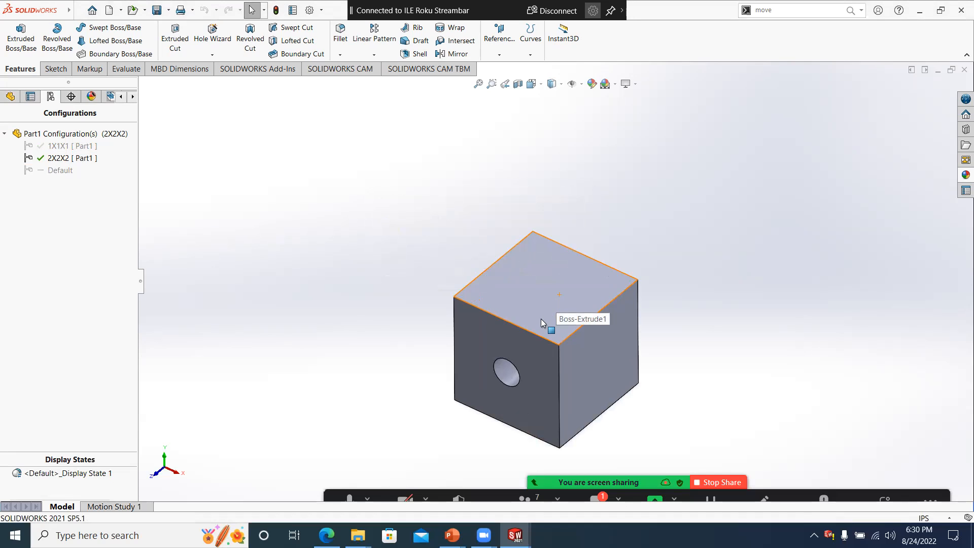
- Display the through hole's diameter dimension to check it in the 2X2X2 configuration
click(11, 97)
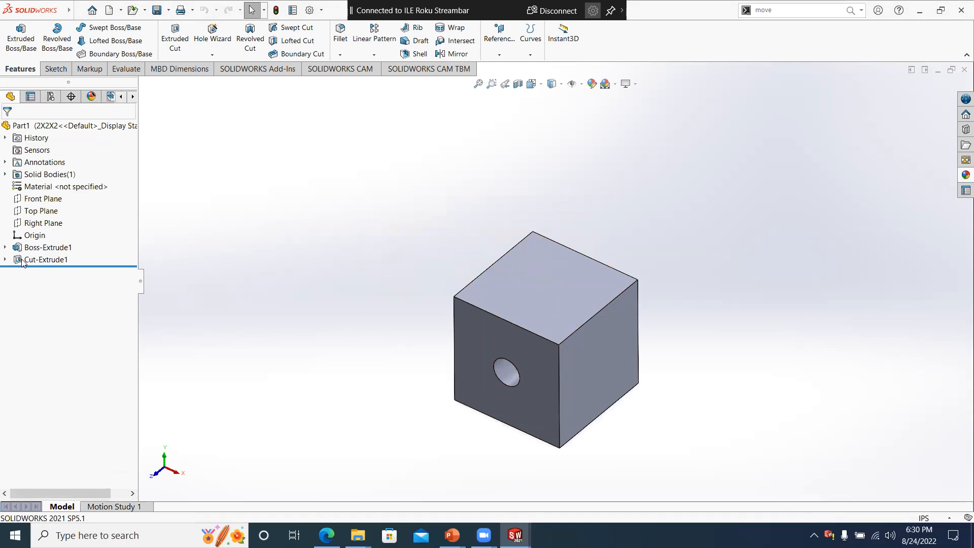
click(20, 261)
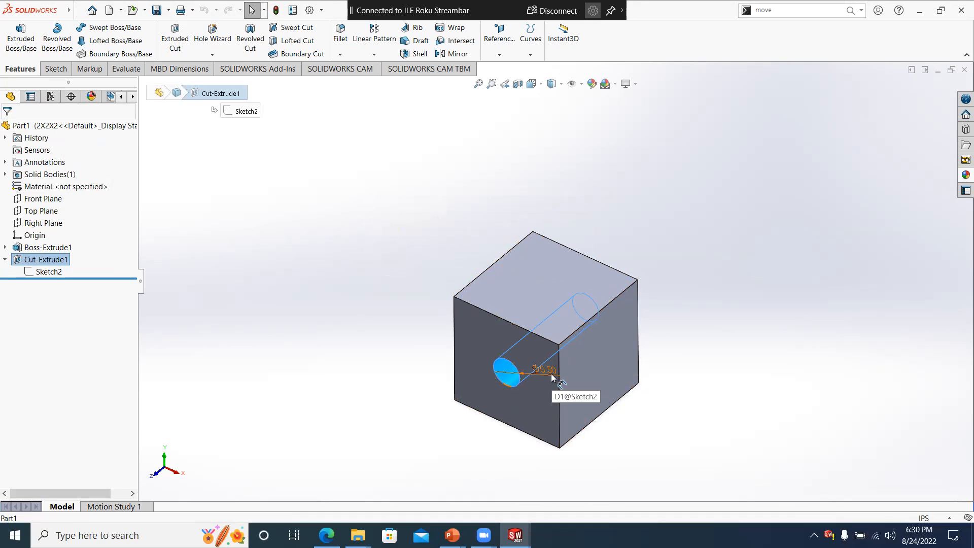
click(285, 236)
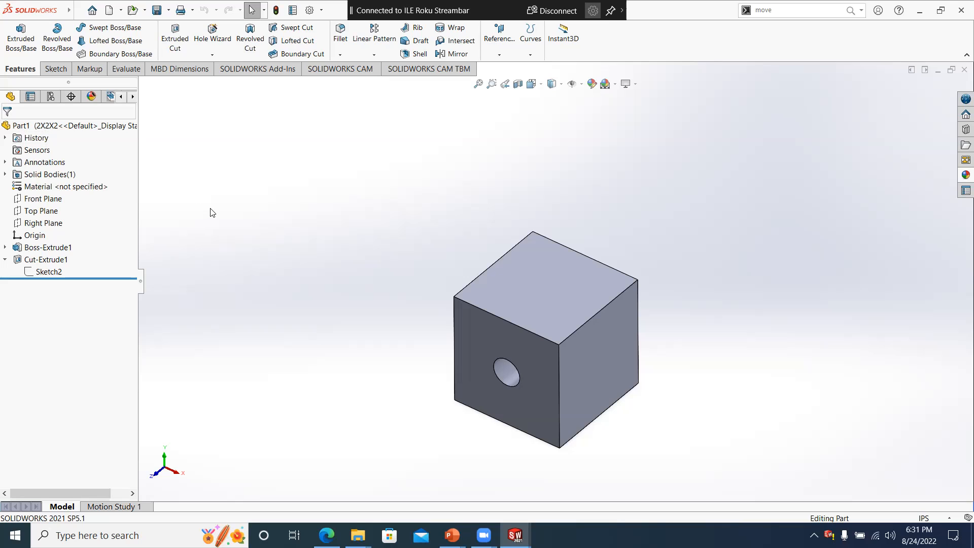
- Open the configuration table for the cube's boss extrusion with Configure Feature and add its length and width dimensions
scroll(247, 242, up, 1)
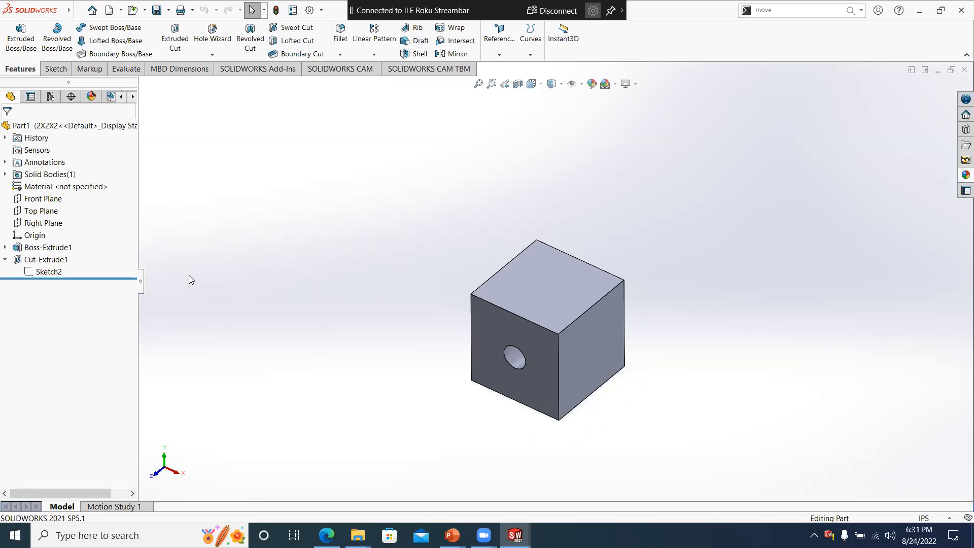
scroll(617, 422, down, 1)
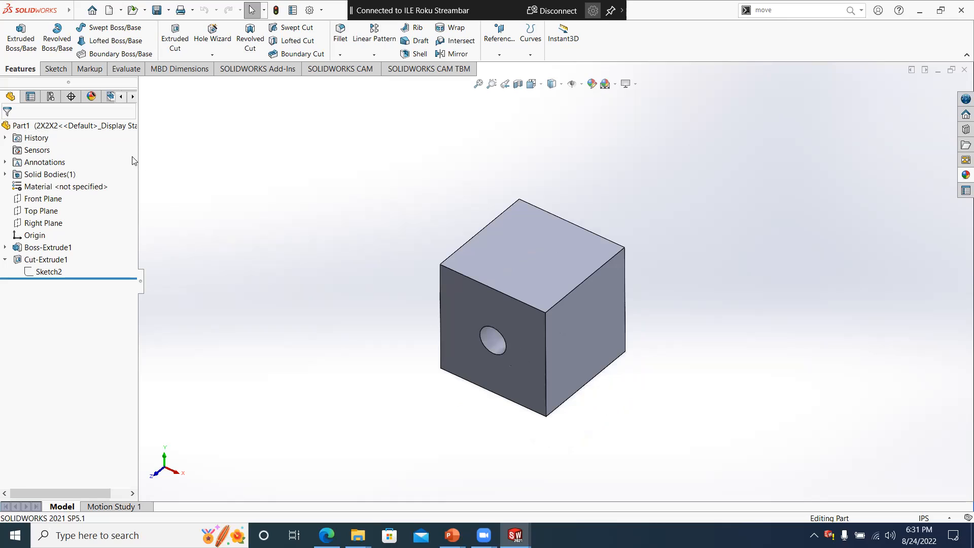
right_click(65, 249)
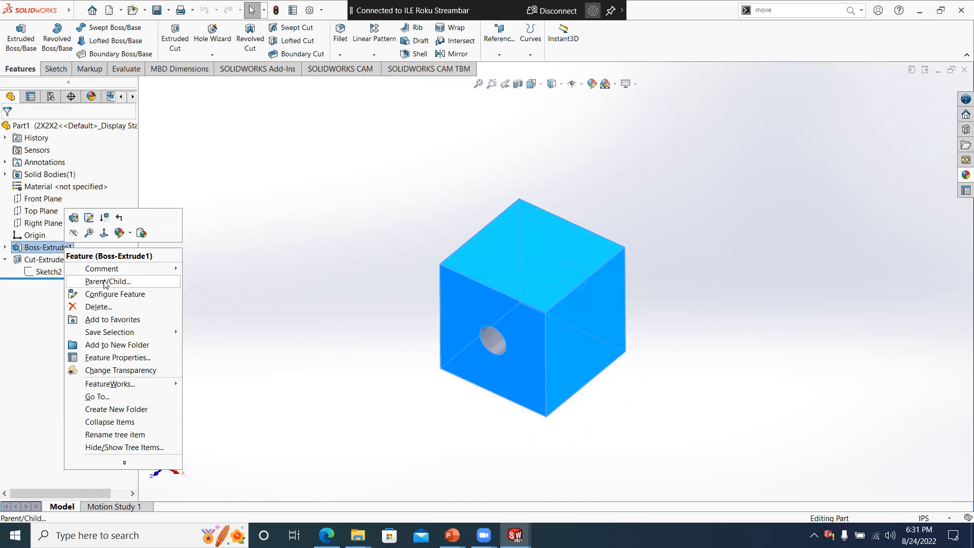
click(116, 295)
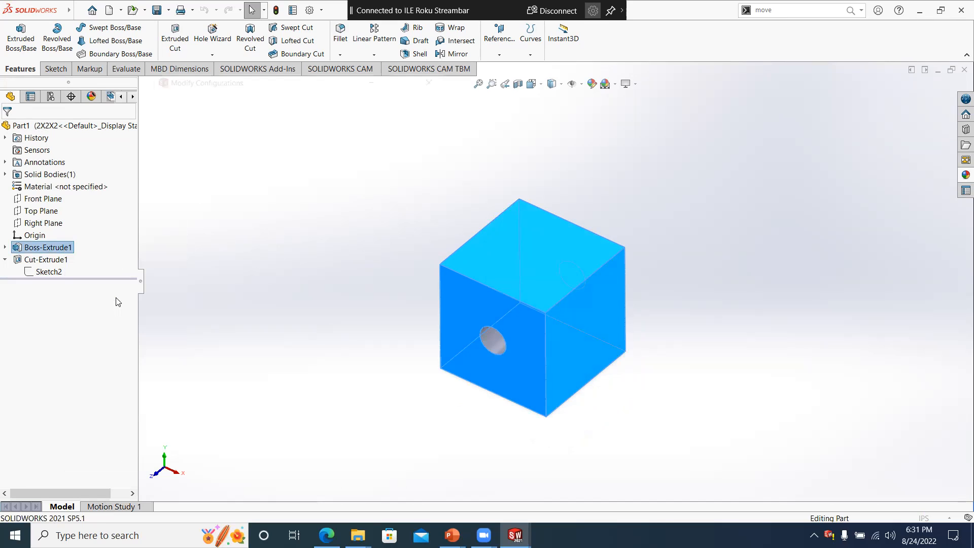
click(37, 249)
double_click(37, 250)
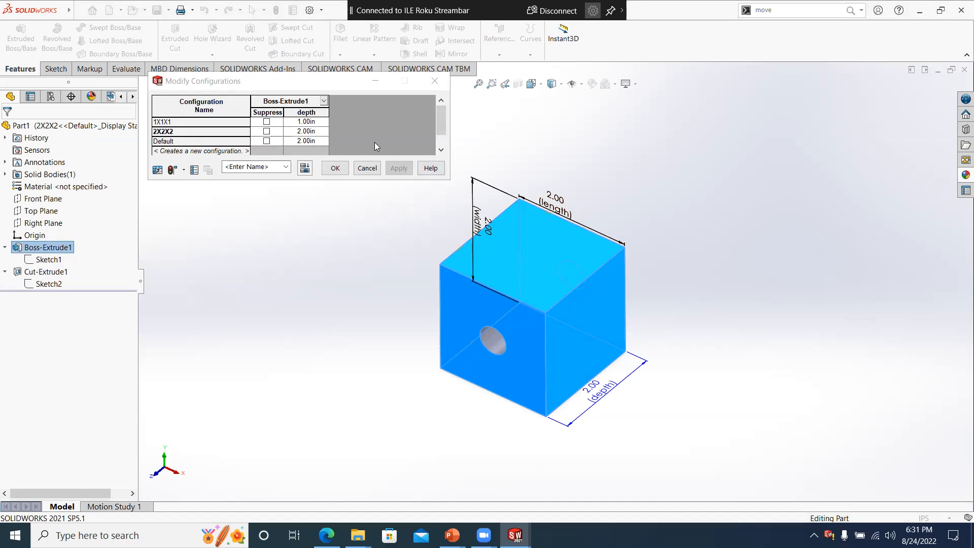
double_click(568, 209)
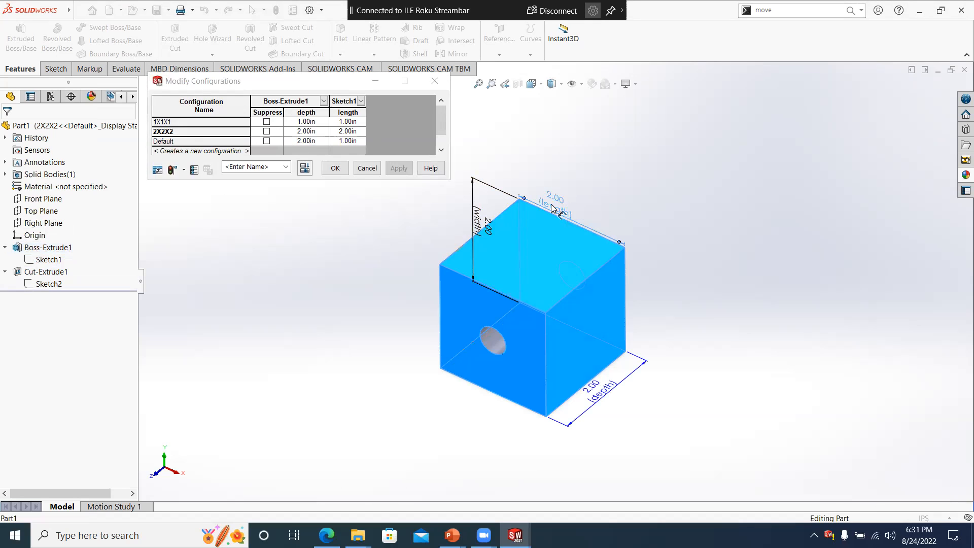
double_click(476, 222)
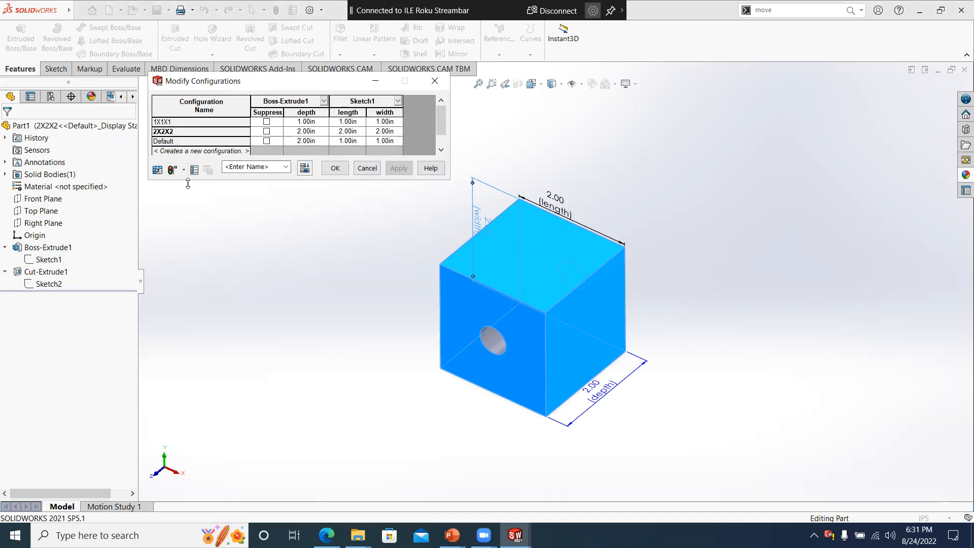
- Enlarge the configuration table and create a new configuration named 3x3x3 in it
drag(188, 183, 186, 239)
click(180, 152)
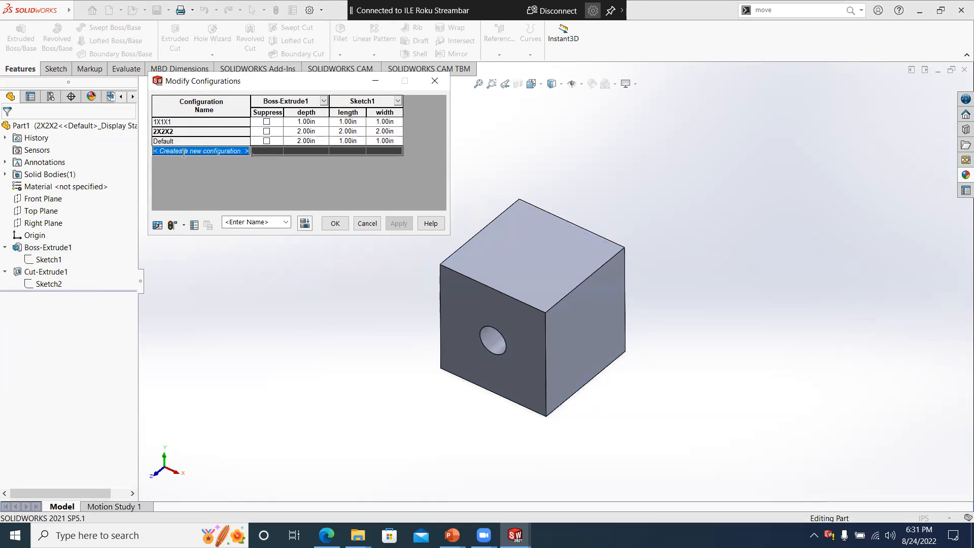
text(3x3x3)
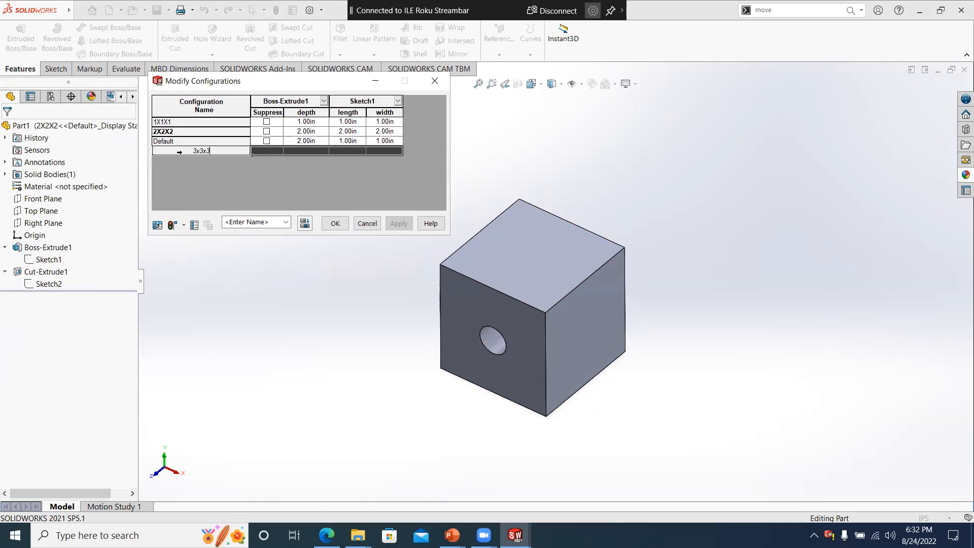
key(Return)
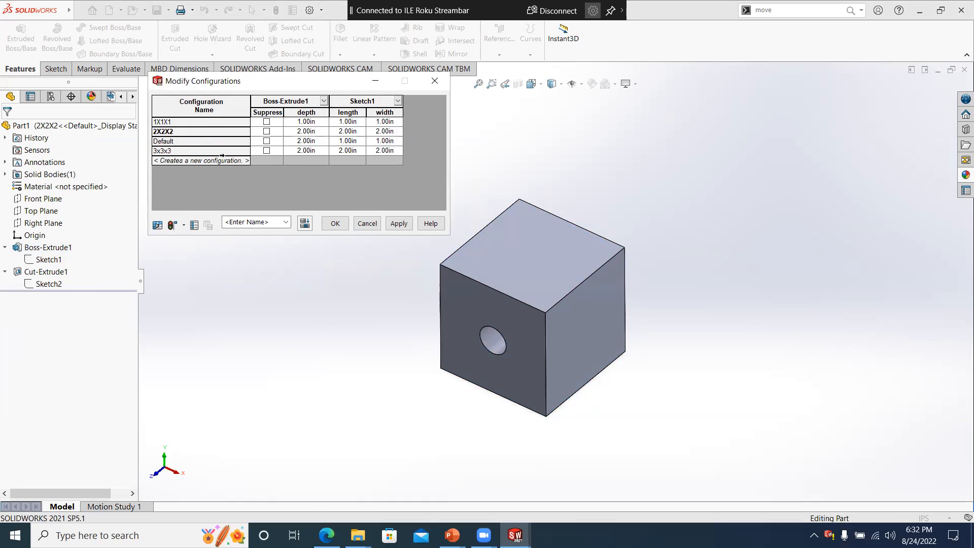
- Set the depth, length and width of the 3x3x3 configuration to 3 in each and apply the table
click(304, 151)
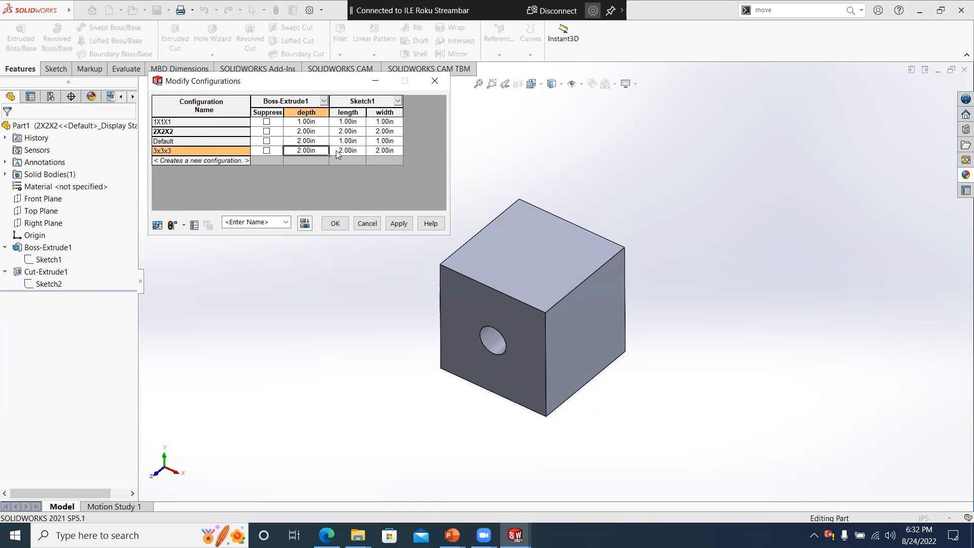
text(3)
click(359, 151)
text(3)
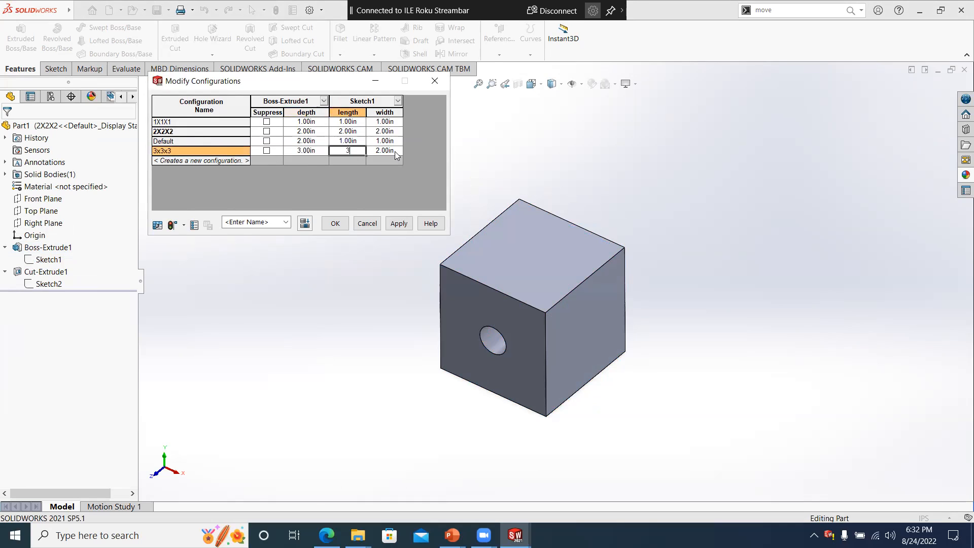
click(390, 151)
text(3)
click(399, 224)
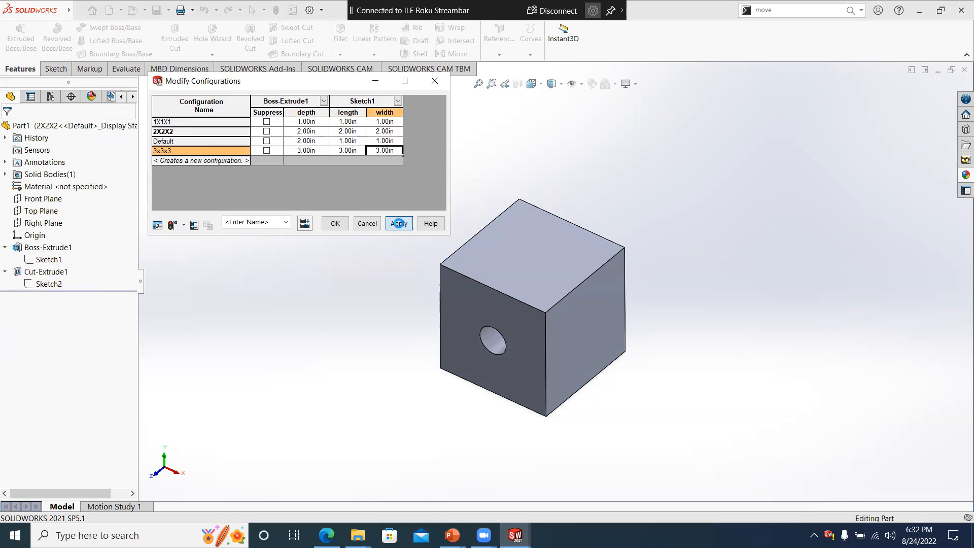
click(335, 224)
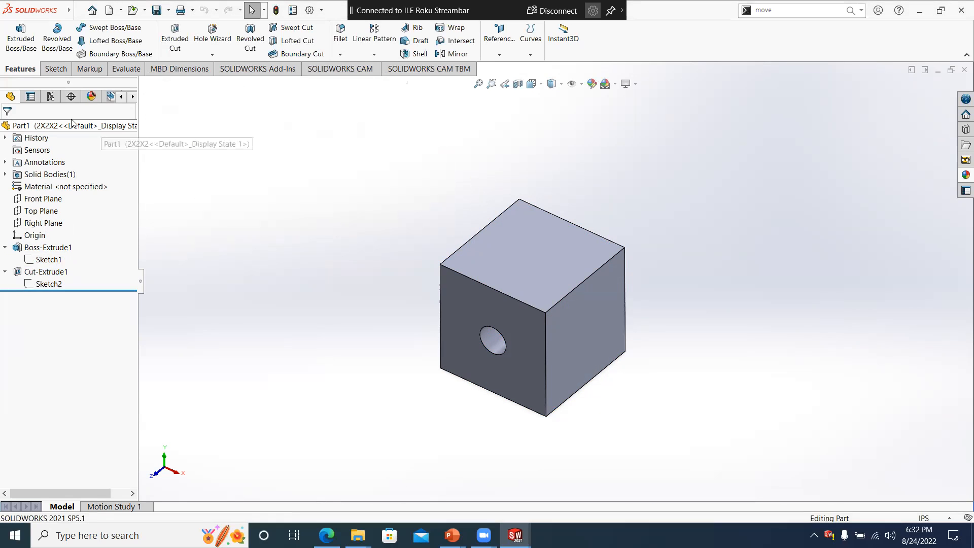
- Activate the 3x3x3 configuration and view the resized cube
click(57, 99)
double_click(67, 171)
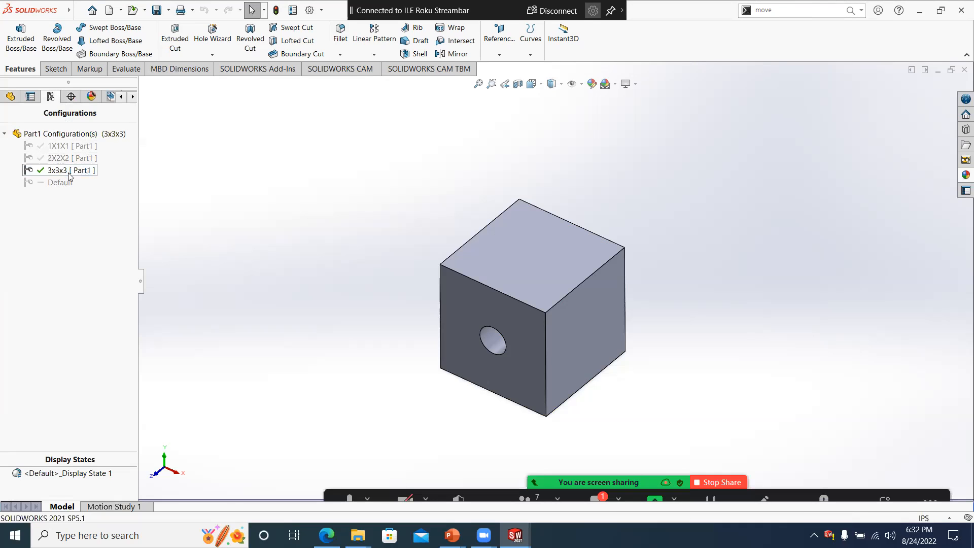
scroll(507, 281, down, 3)
scroll(479, 290, up, 4)
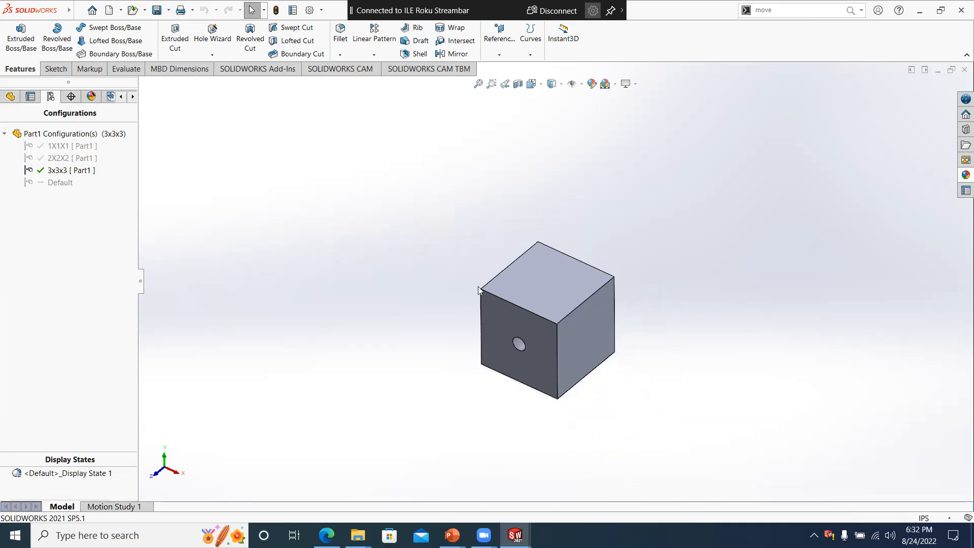
- Activate the 1X1X1 configuration, followed by 2X2X2, to compare the cube sizes
scroll(597, 358, down, 1)
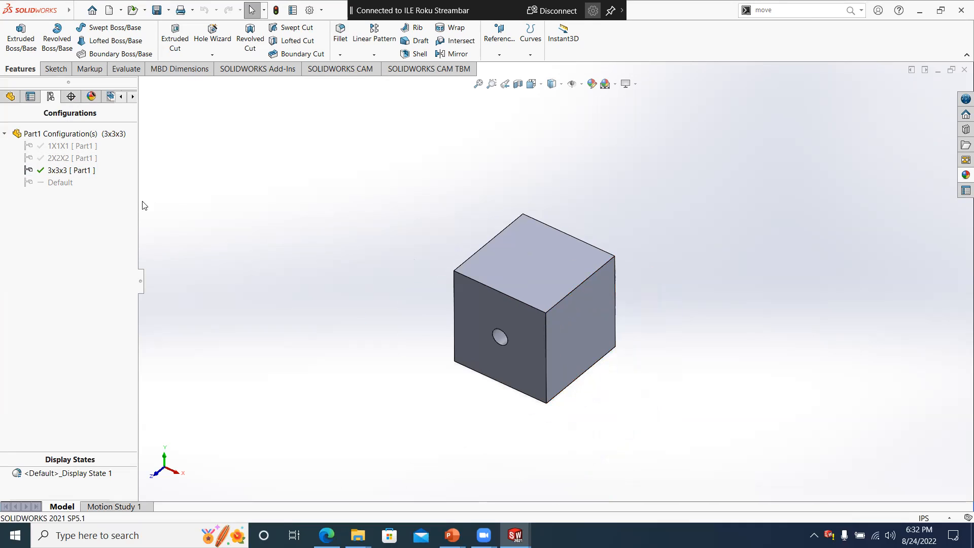
double_click(60, 146)
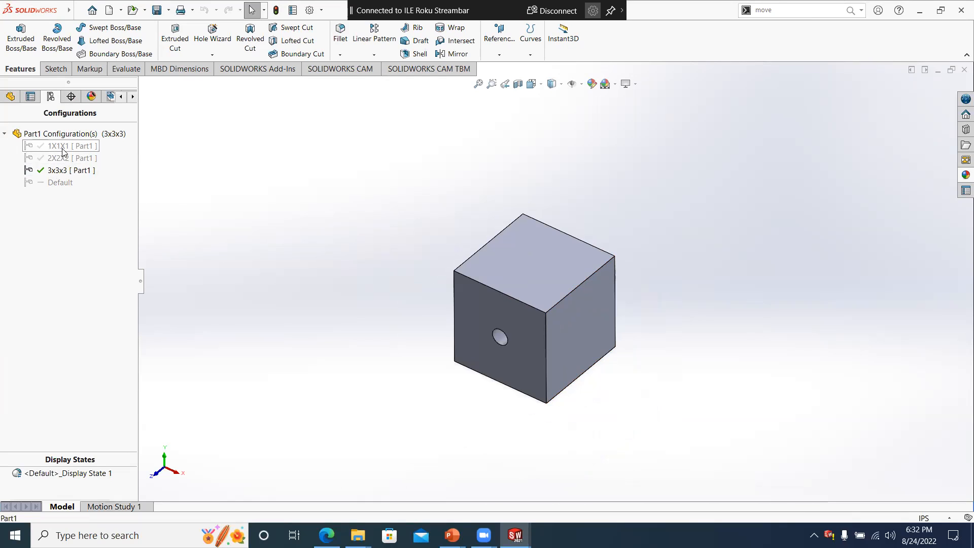
right_click(60, 164)
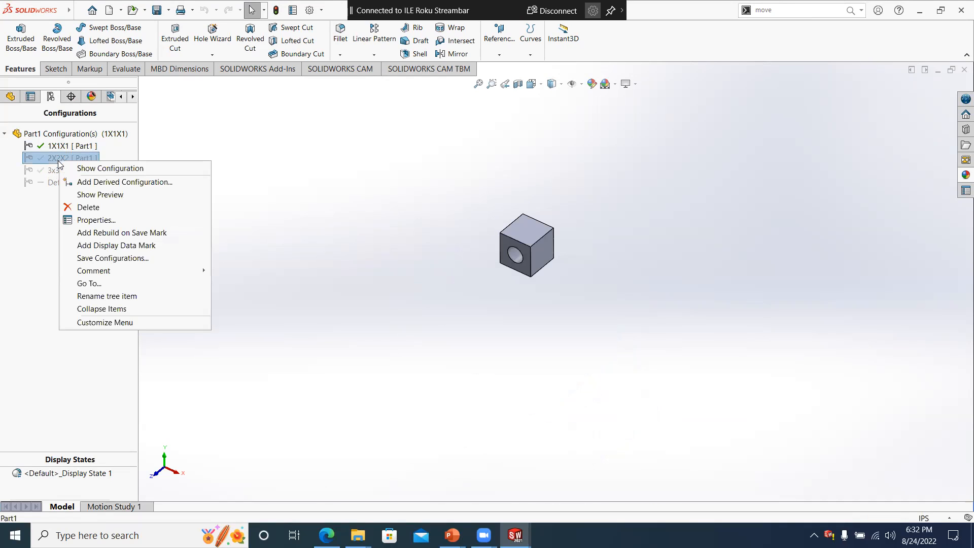
click(90, 170)
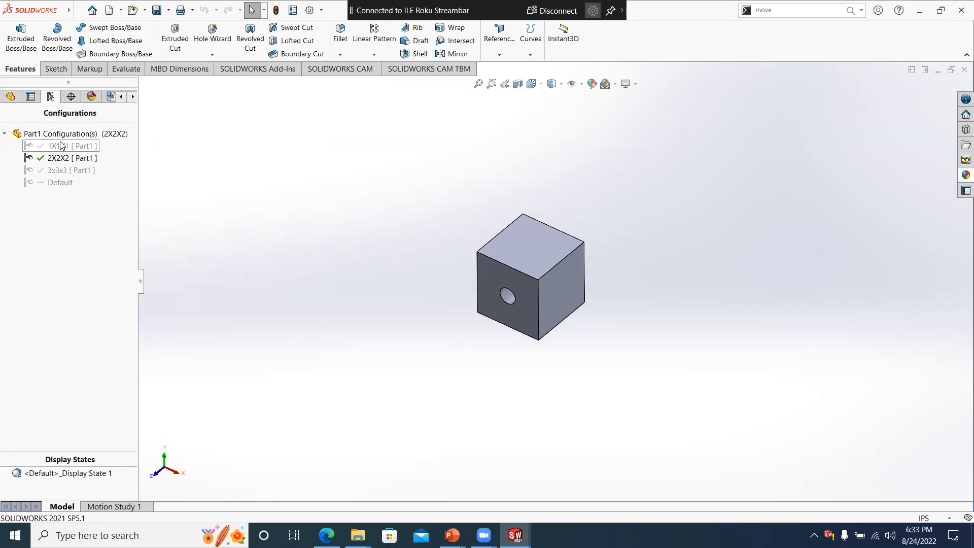
- Insert an auto-created design table for the part and accept the Microsoft Office license agreement
click(11, 97)
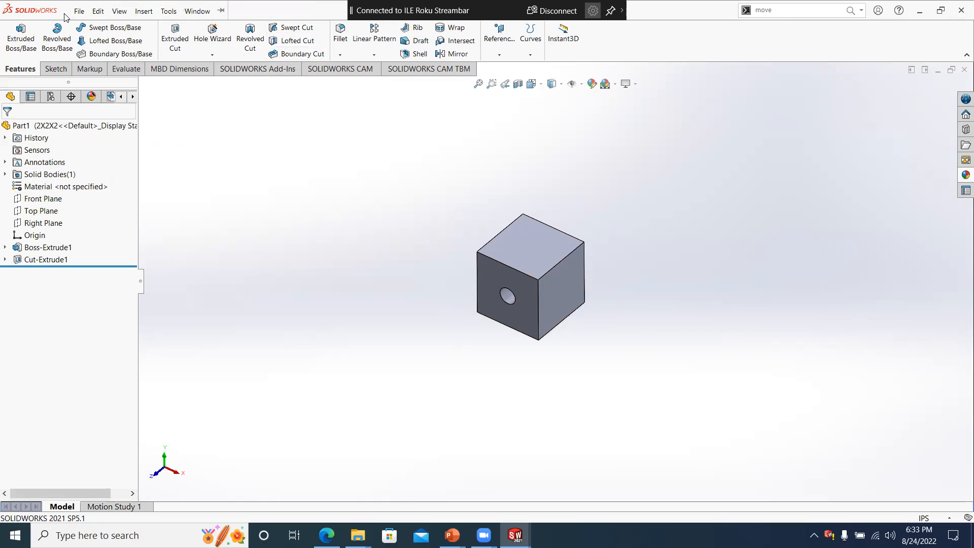
click(144, 11)
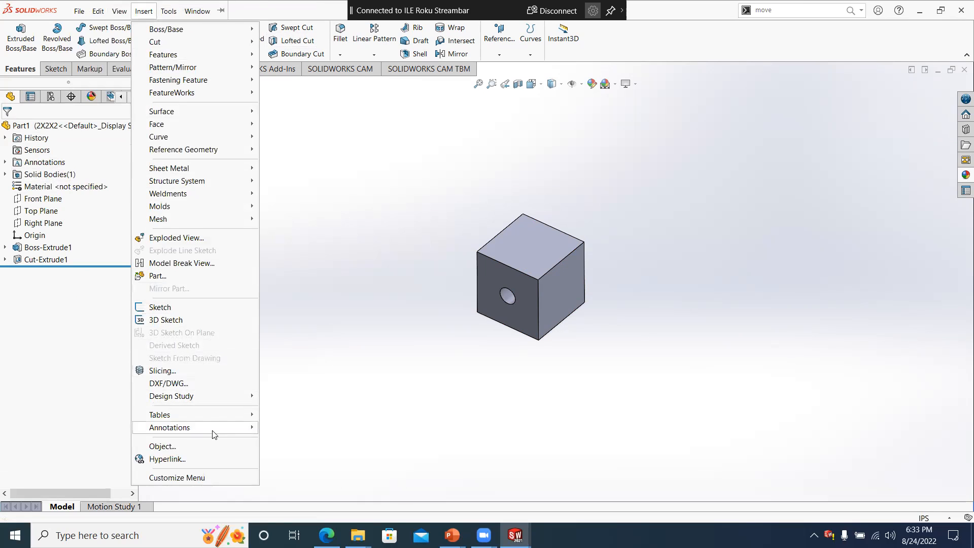
mouse_move(210, 421)
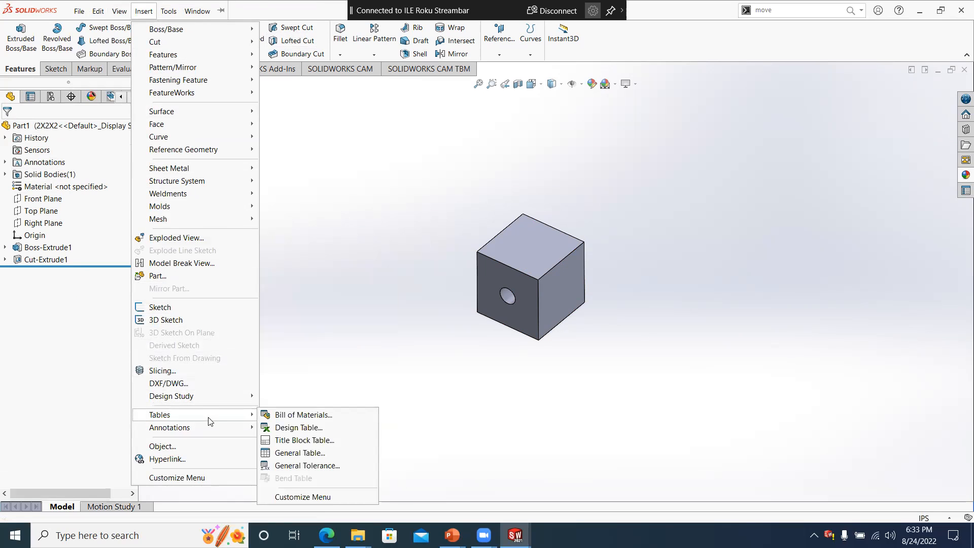
click(296, 430)
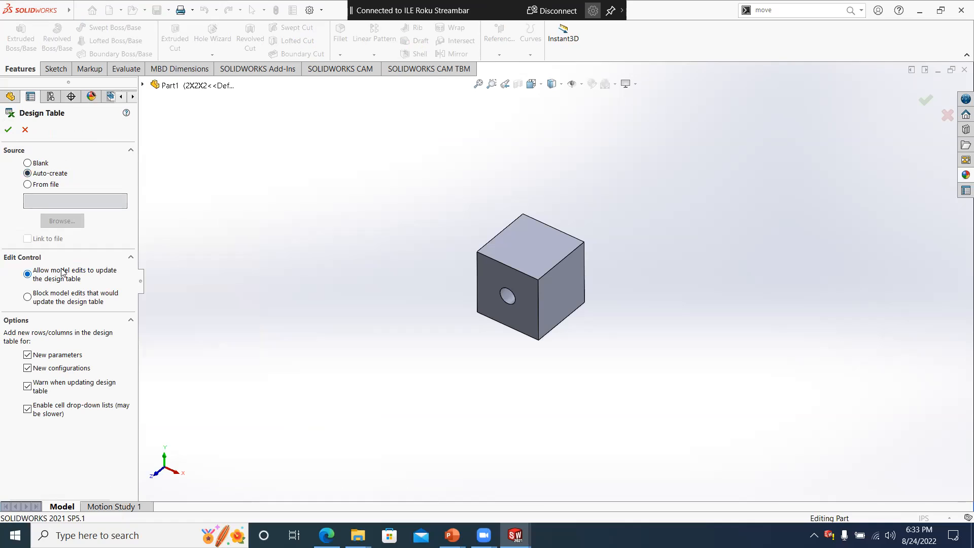
click(8, 129)
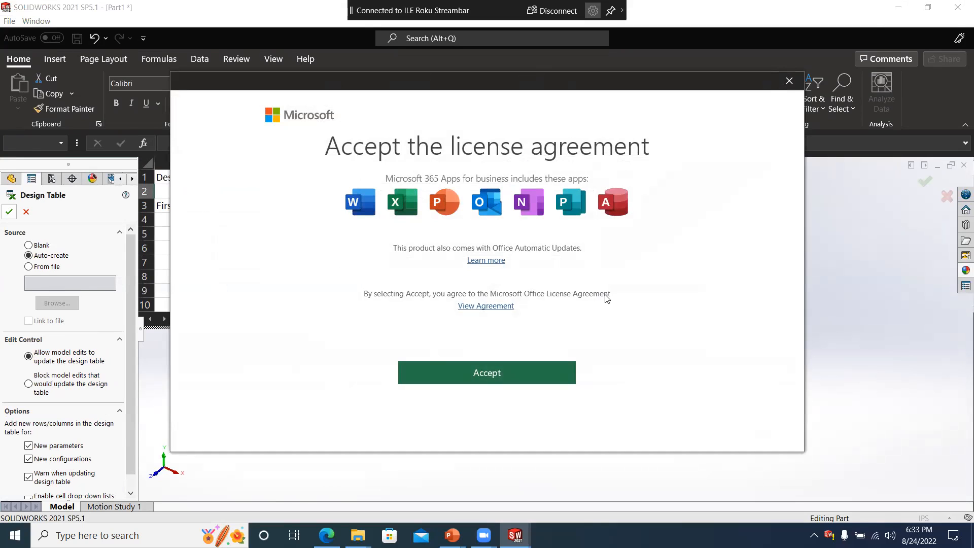
click(478, 374)
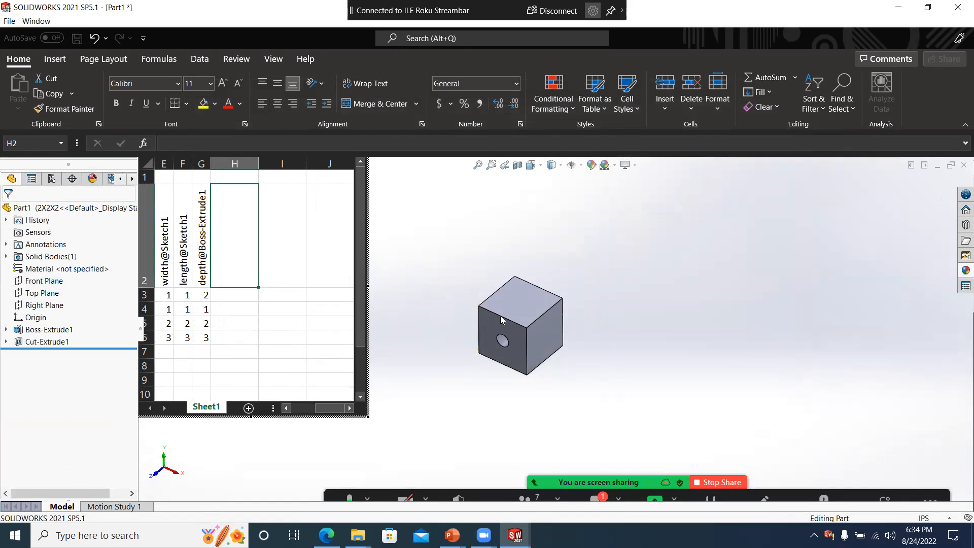
- Widen the embedded design table to show all its columns and move it away from the cube
drag(701, 311, 720, 311)
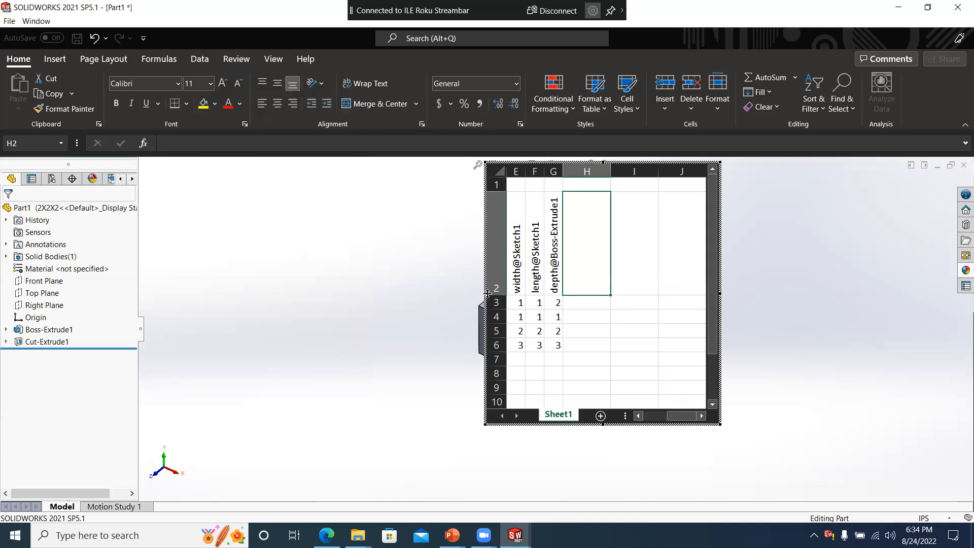
drag(486, 294, 272, 288)
drag(650, 415, 573, 415)
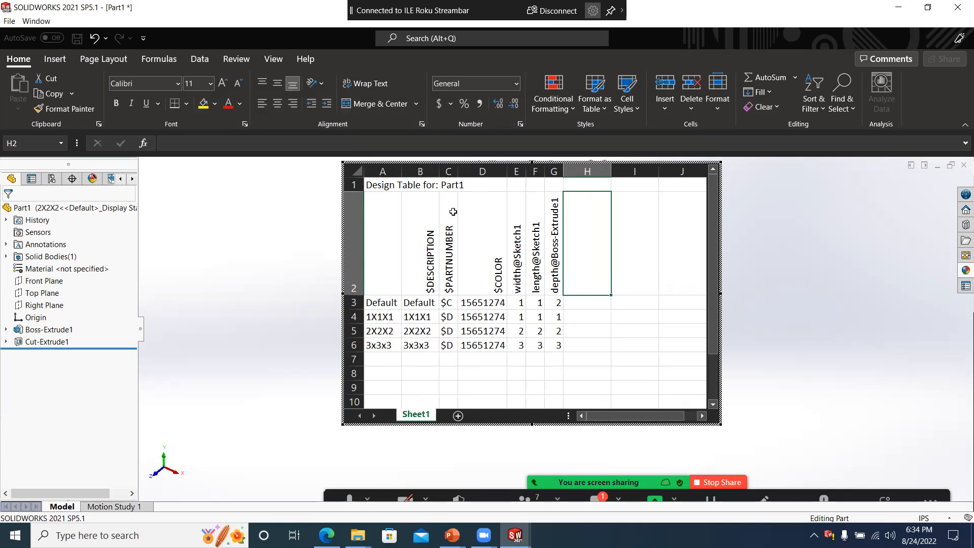
click(354, 171)
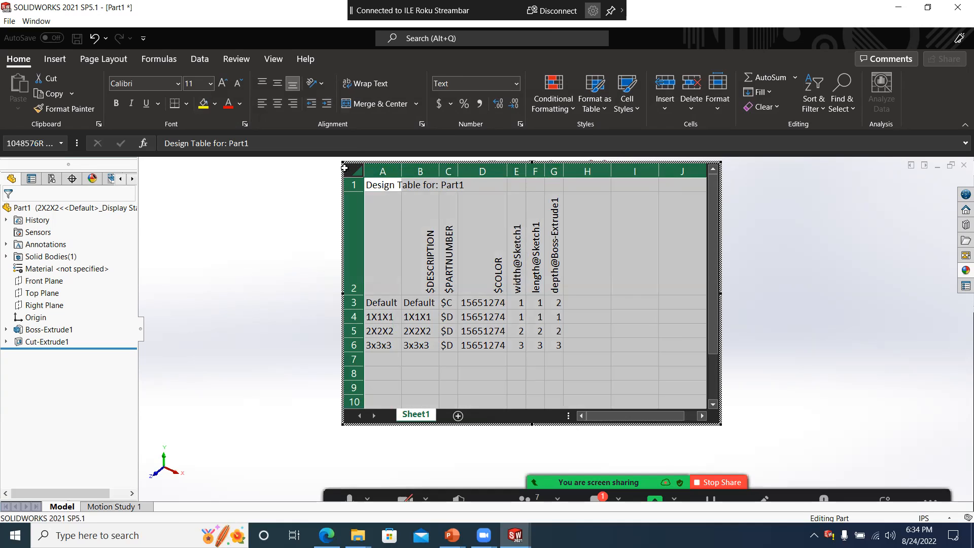
drag(295, 182, 150, 176)
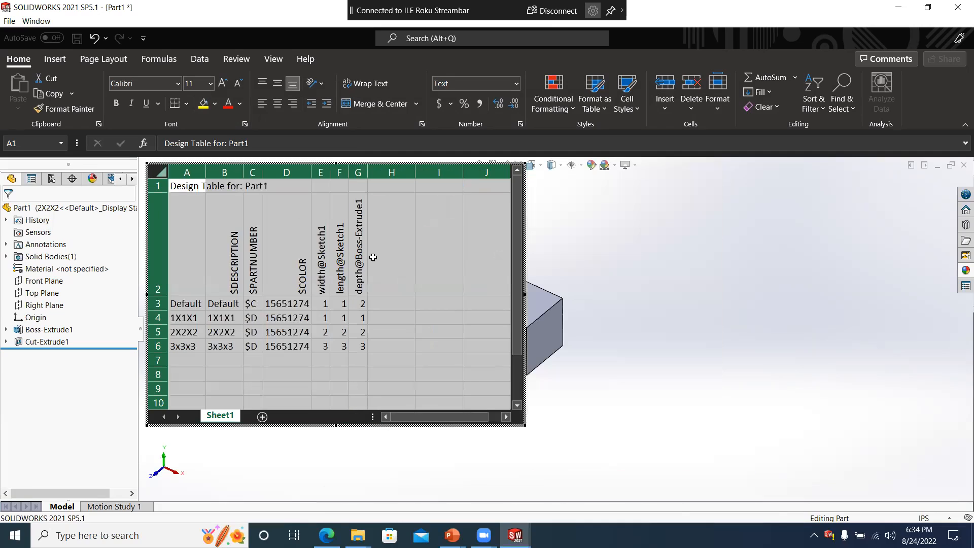
- Shorten the design table window and bring the enlarged cube into view beside it
scroll(657, 303, up, 6)
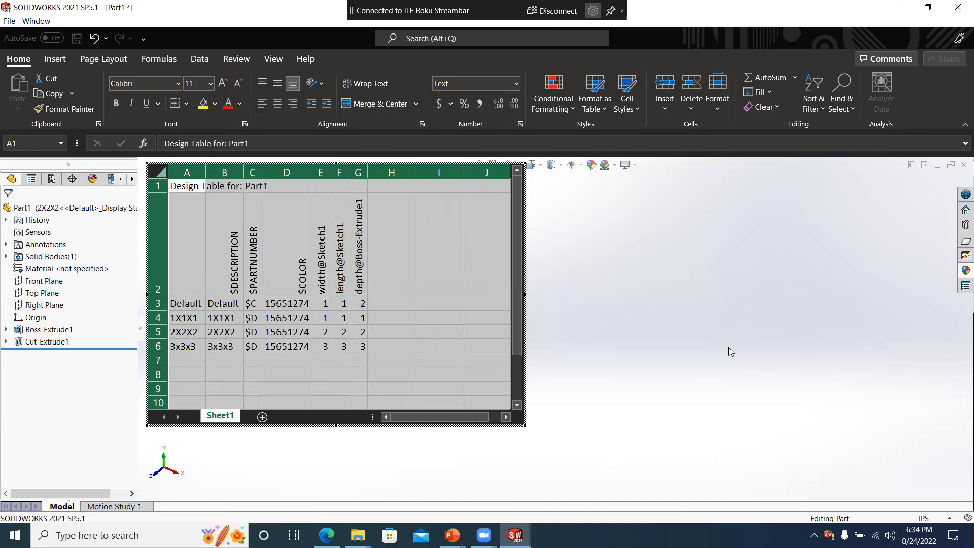
scroll(654, 371, up, 4)
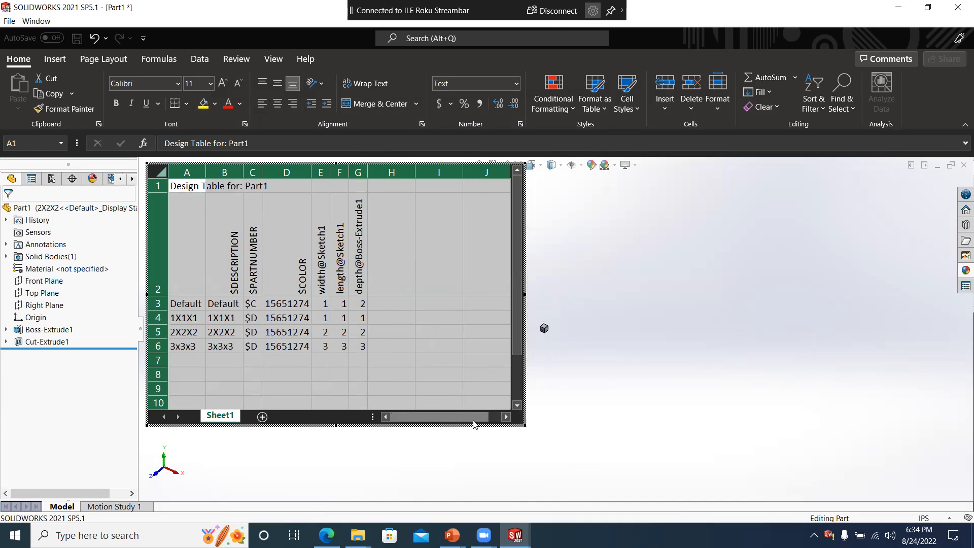
scroll(476, 444, down, 2)
scroll(476, 443, down, 1)
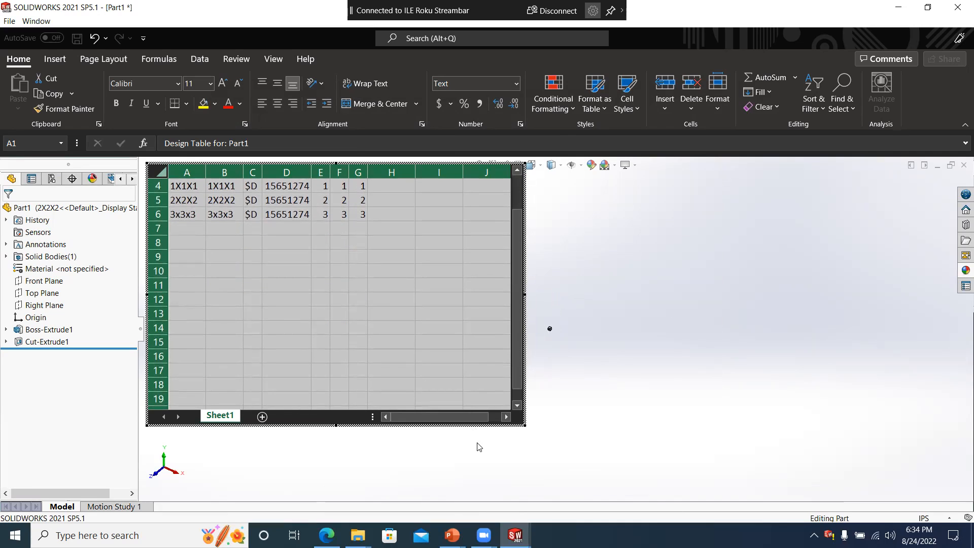
scroll(569, 299, down, 8)
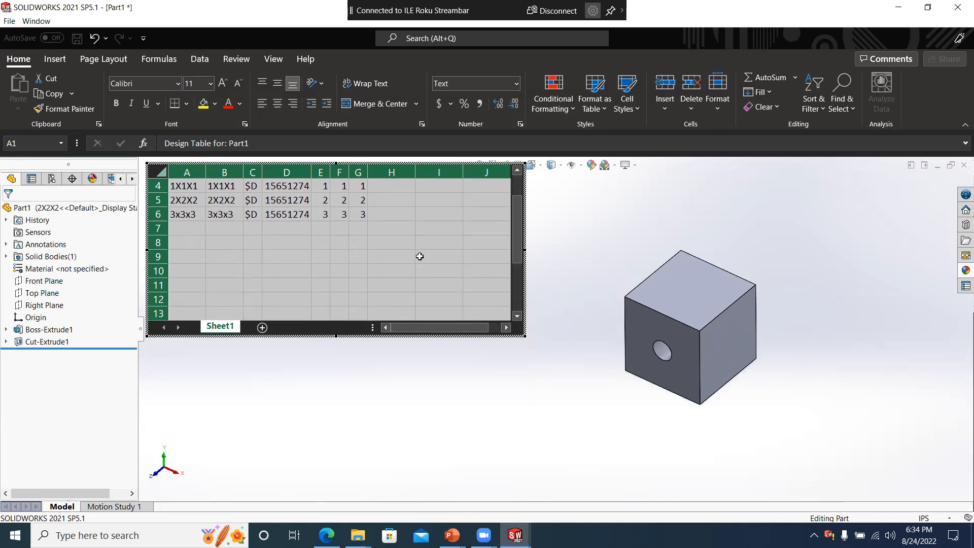
scroll(406, 264, up, 2)
scroll(383, 274, down, 2)
scroll(382, 276, up, 1)
scroll(337, 269, down, 1)
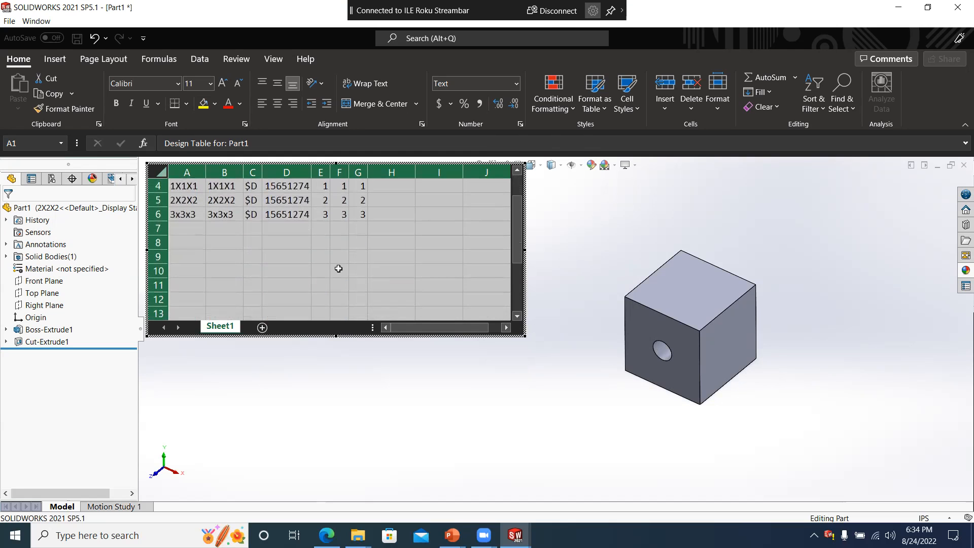
- Add a new configuration named 4x4x4 in the design table's first empty row
click(196, 230)
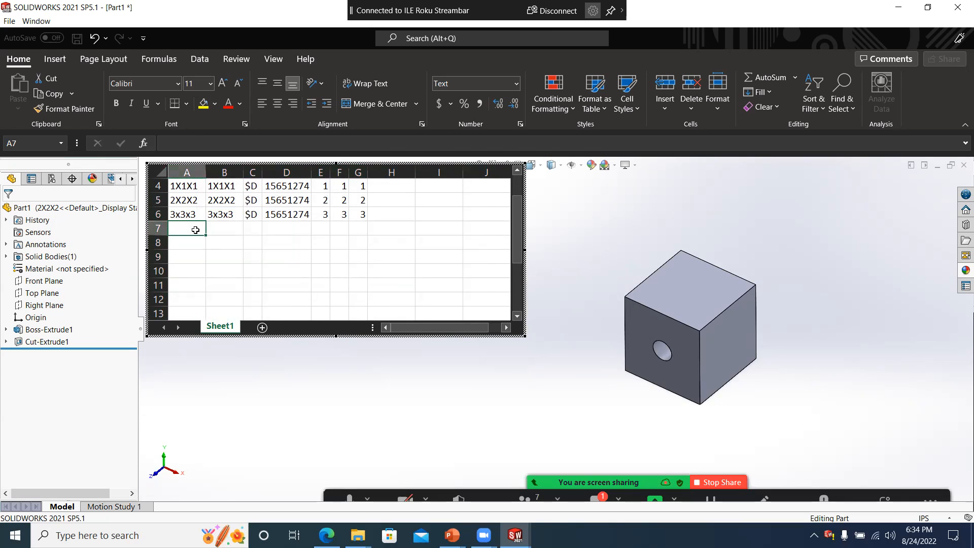
double_click(196, 230)
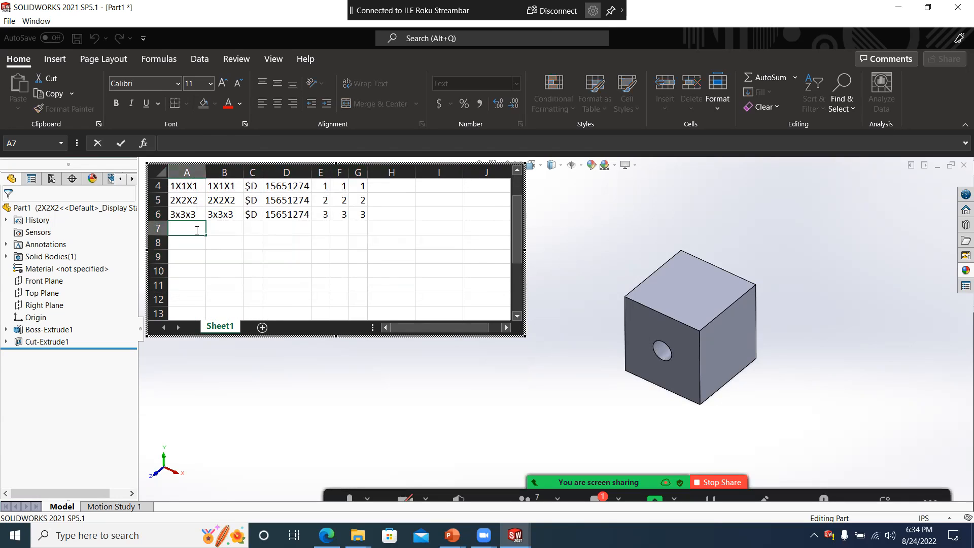
text(4x4x4)
- Set the width, length and depth of the 4x4x4 configuration to 4 each in the design table
key(Tab)
key(Tab)
key(Tab)
key(Tab)
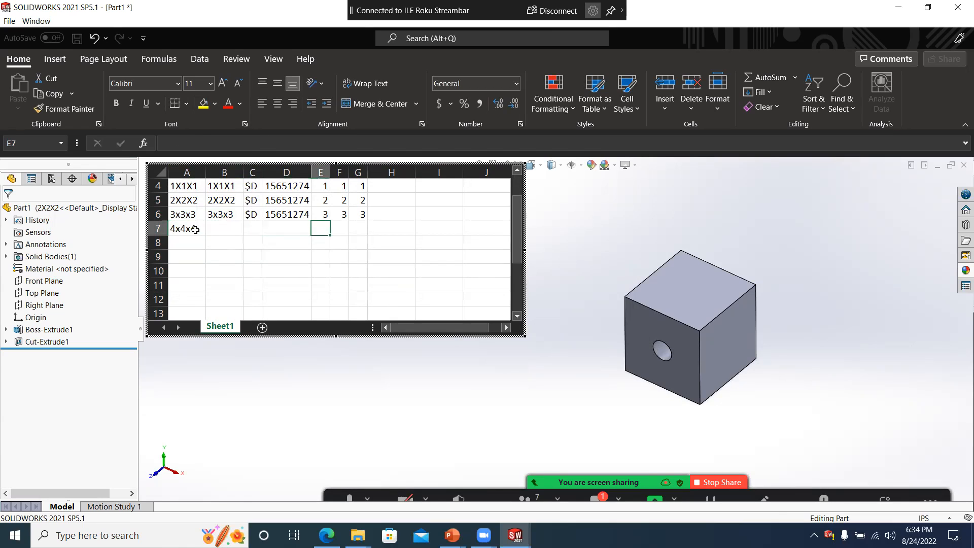
text(4)
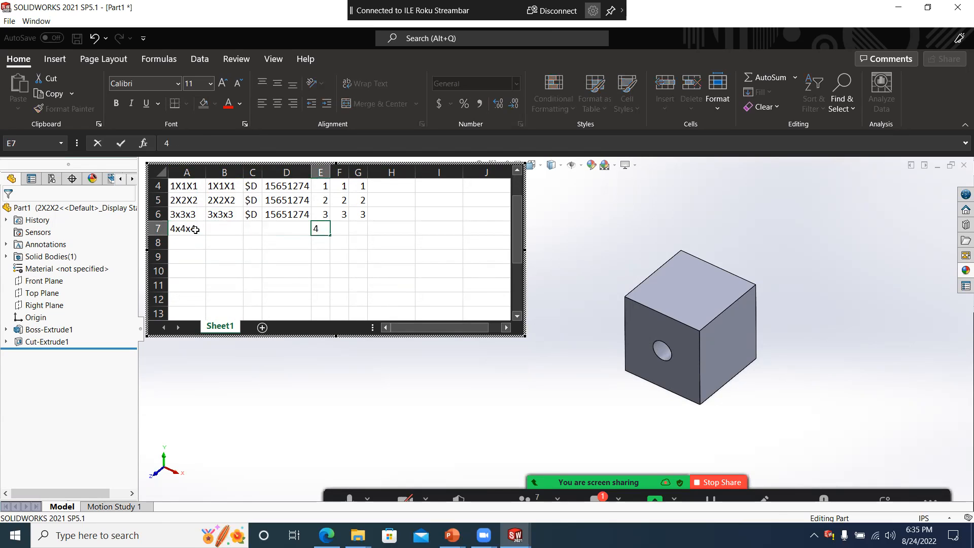
key(Tab)
text(4)
key(Tab)
text(4)
key(Tab)
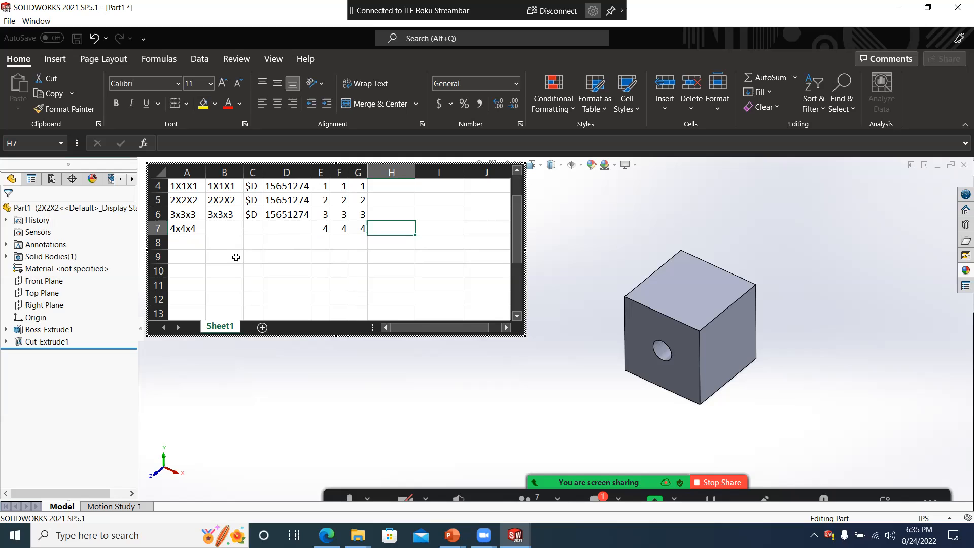
- Add the through hole's diameter dimension, D1@Sketch2, as a new column in the design table
click(42, 342)
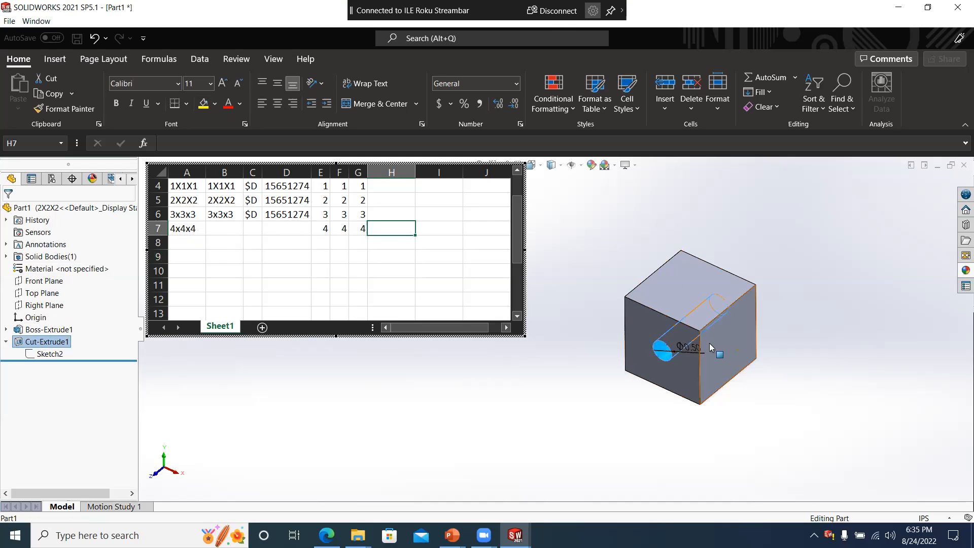
click(690, 350)
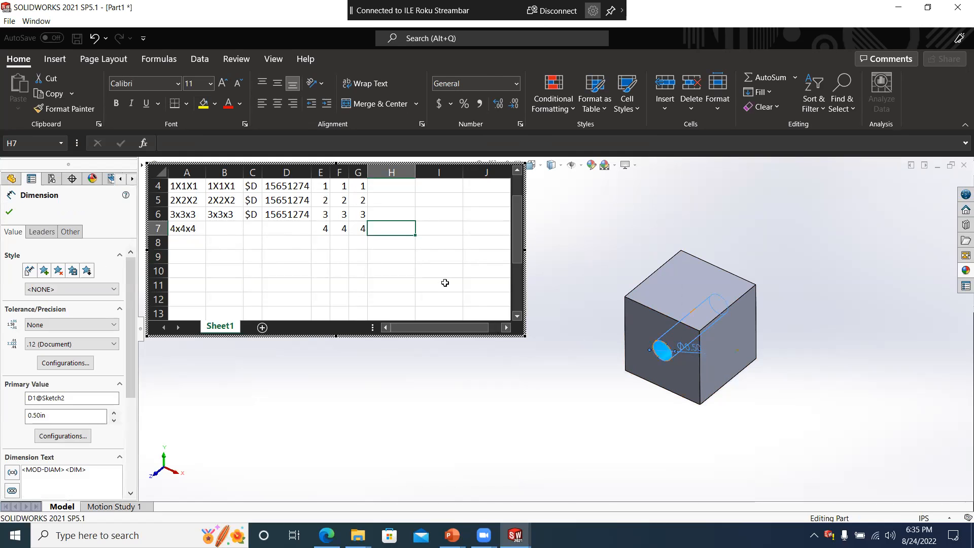
scroll(445, 283, up, 1)
click(390, 272)
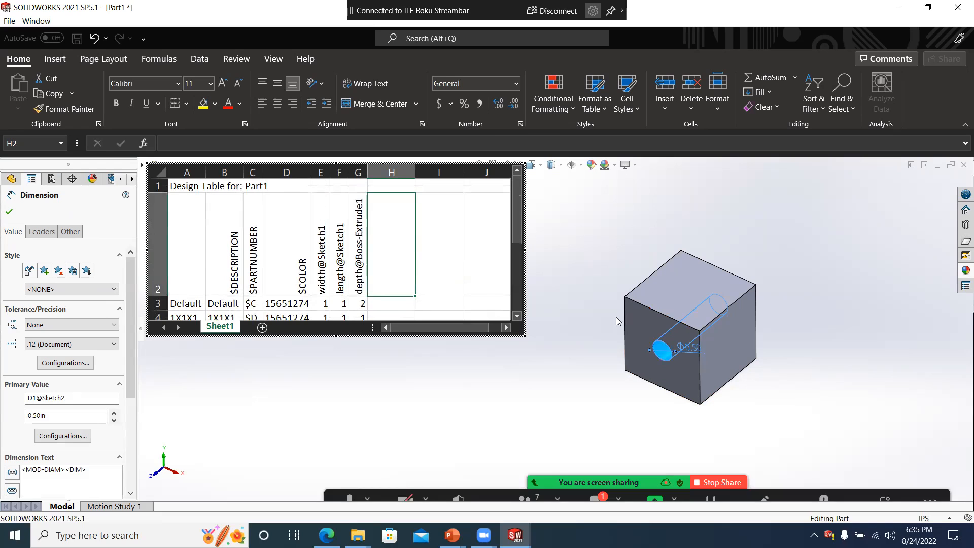
double_click(694, 351)
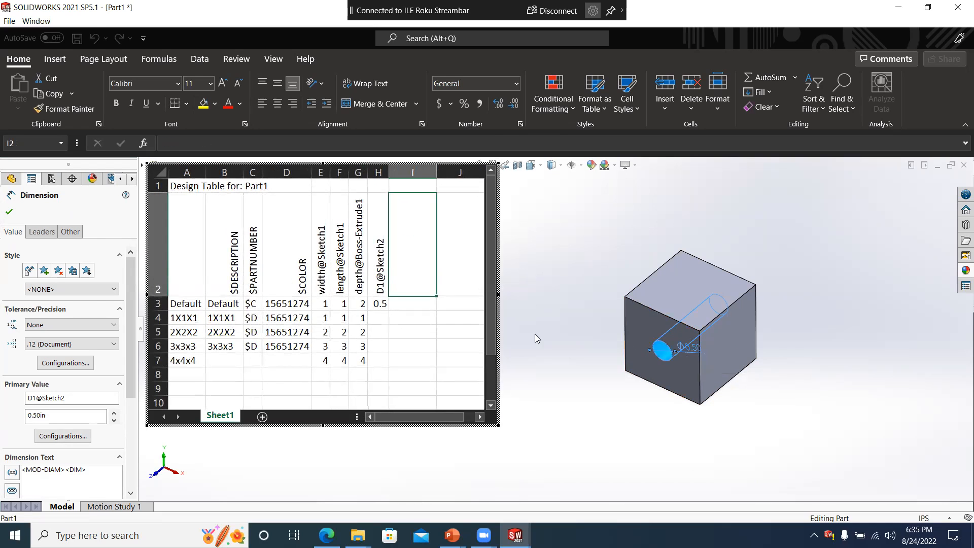
- Set the hole diameter to 0.5 for 1X1X1, 1 for 2X2X2, 2 for 3x3x3 and 3 for 4x4x4
click(381, 317)
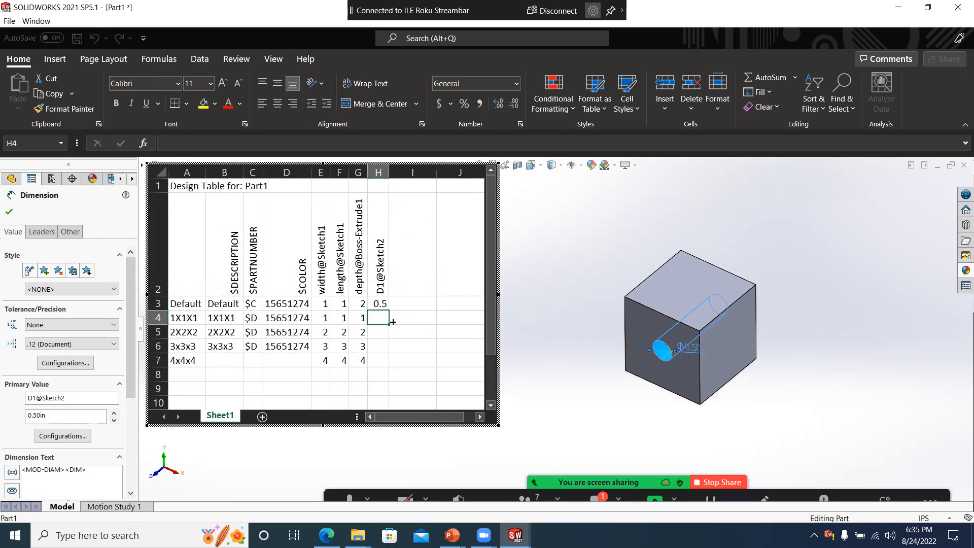
text(.5)
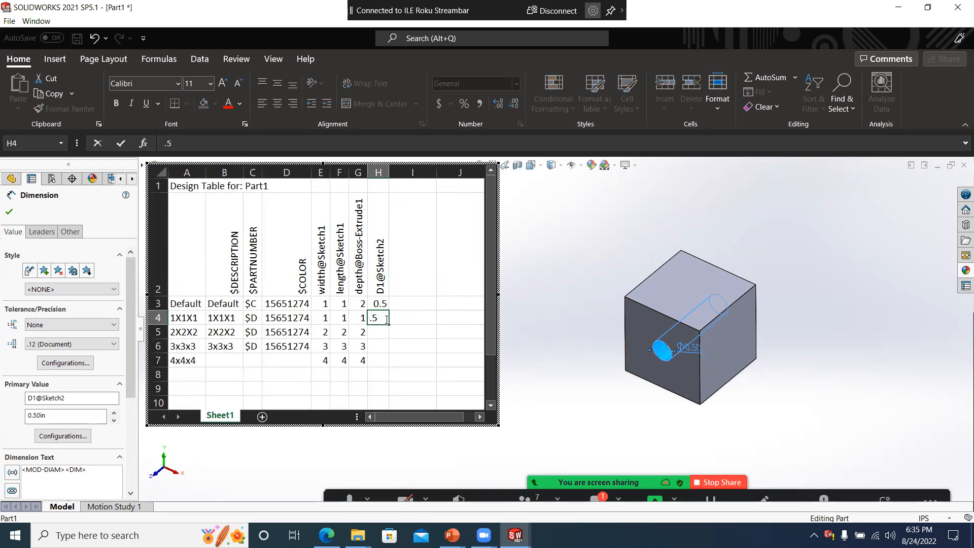
key(Return)
text(1)
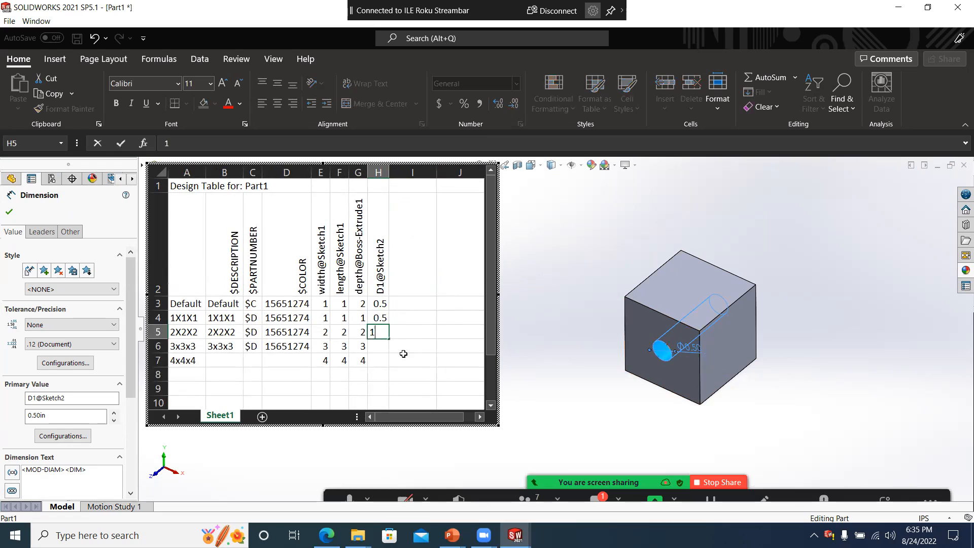
key(Return)
text(2)
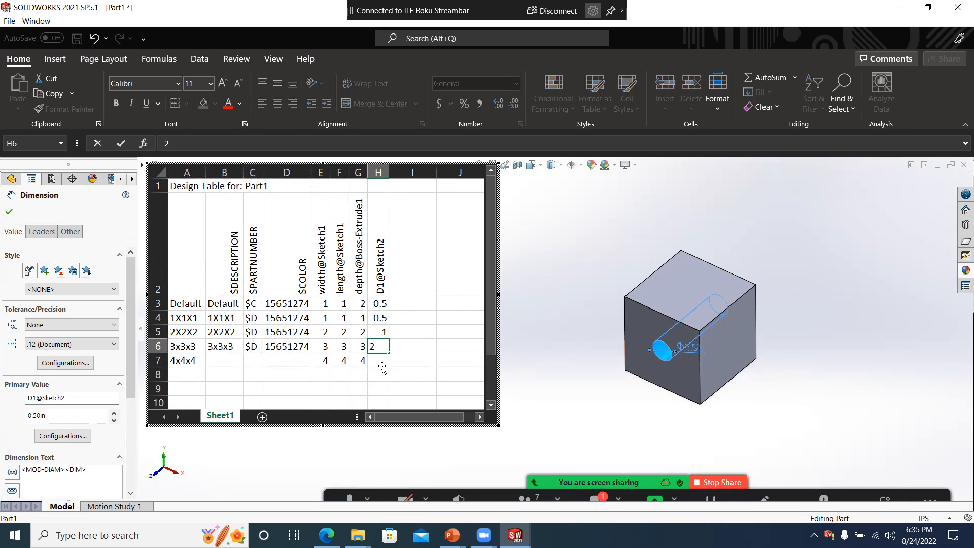
key(Return)
text(3)
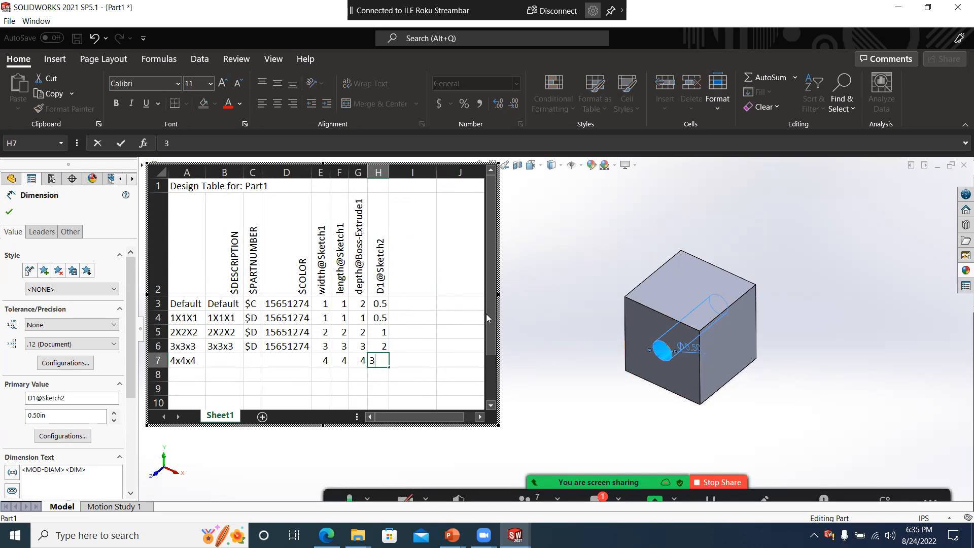
- Close the design table to apply the hole diameters and generate the 4x4x4 configuration
click(458, 329)
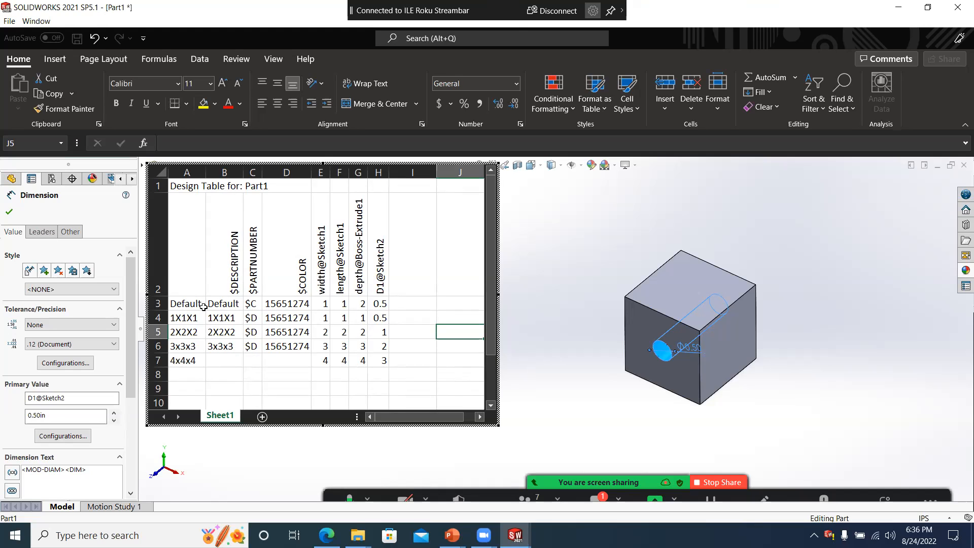
click(531, 279)
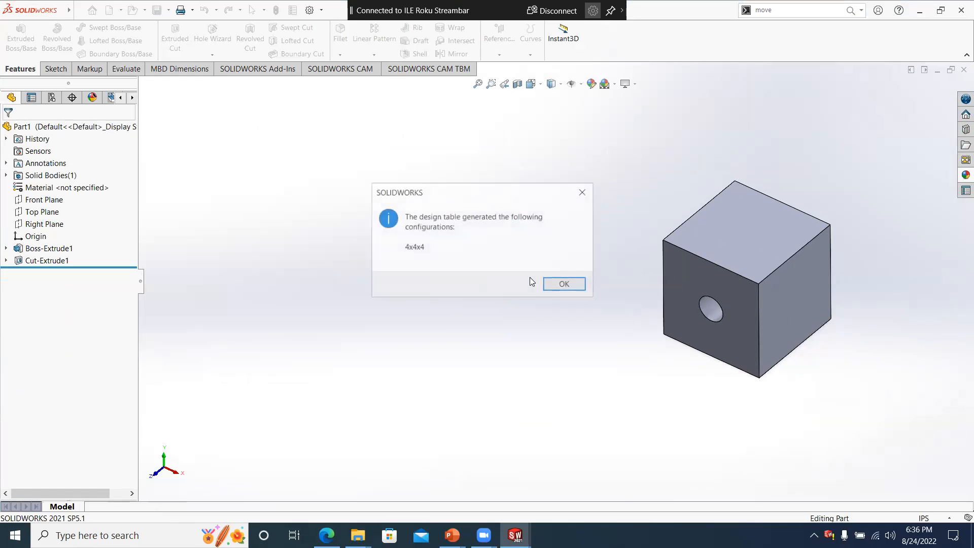
click(582, 284)
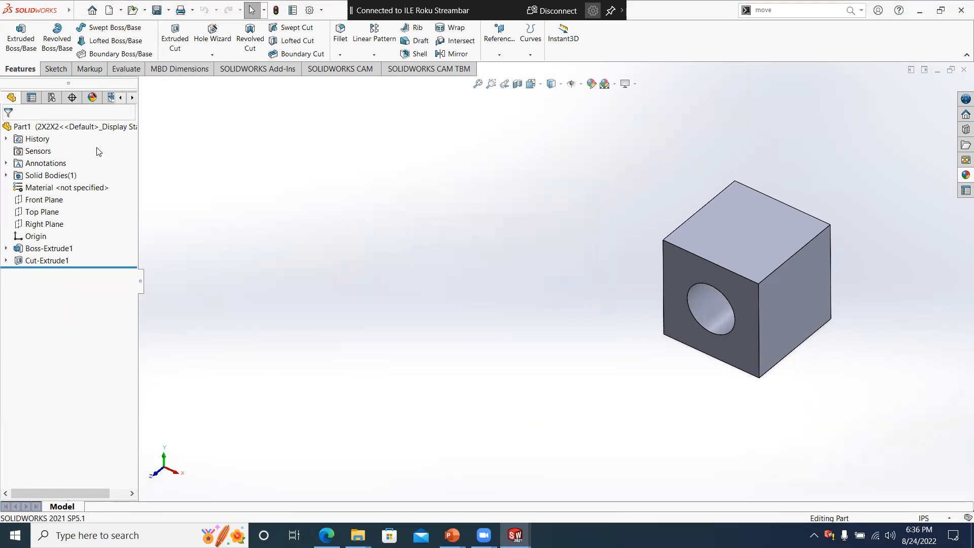
- Activate the 4x4x4 configuration of the cube and view the resulting part
click(52, 98)
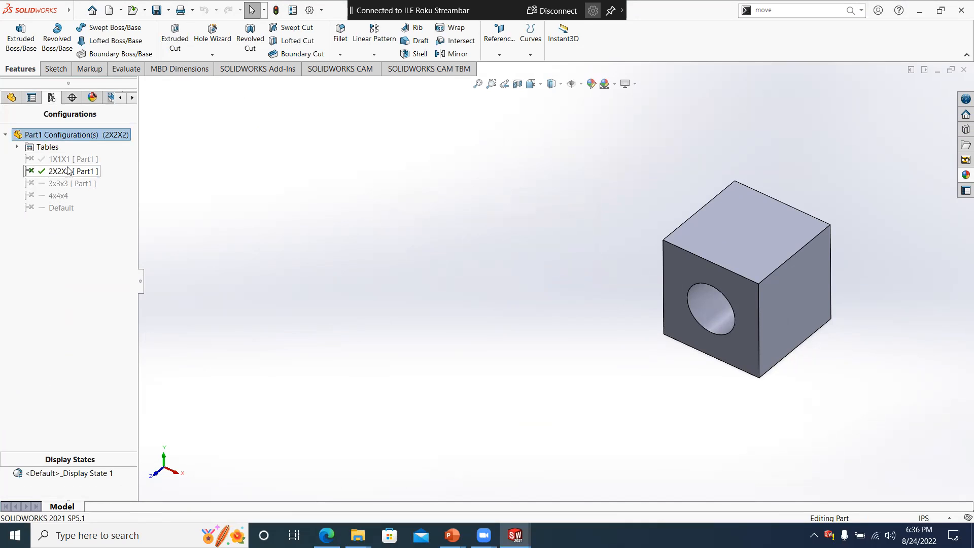
right_click(60, 196)
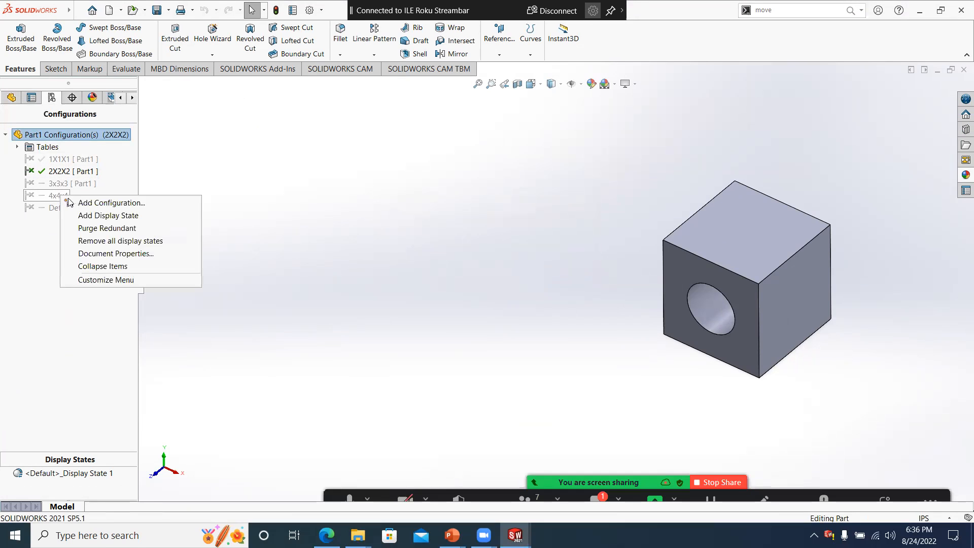
click(189, 163)
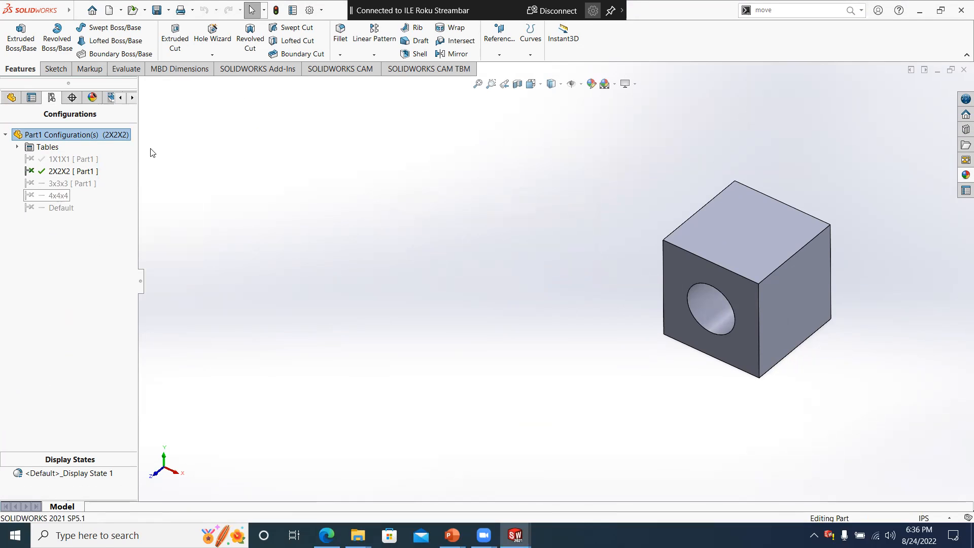
right_click(36, 196)
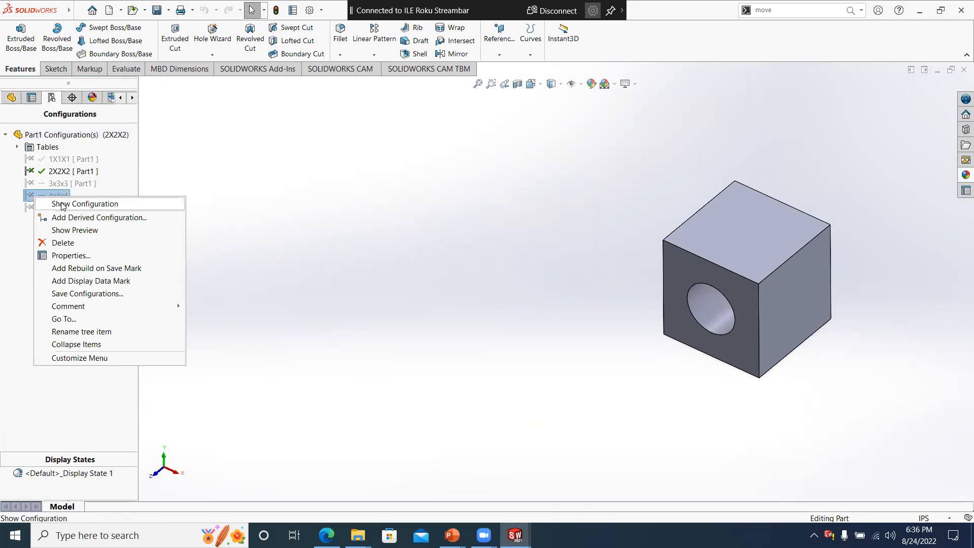
click(61, 206)
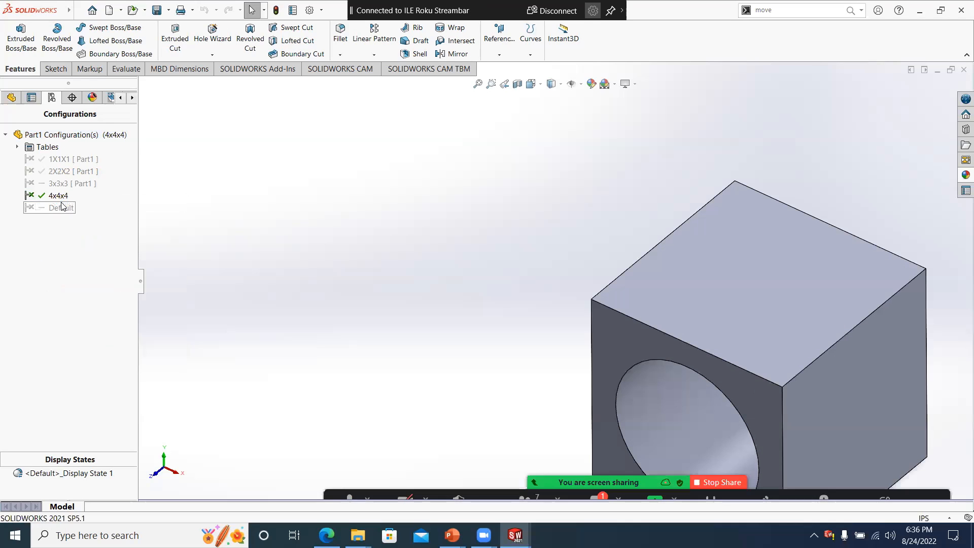
scroll(308, 208, up, 4)
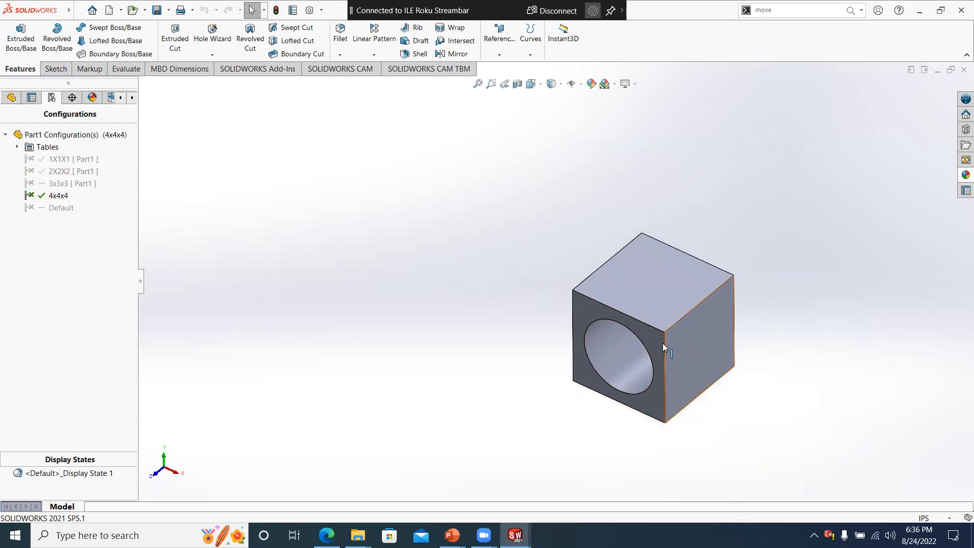
scroll(662, 343, down, 1)
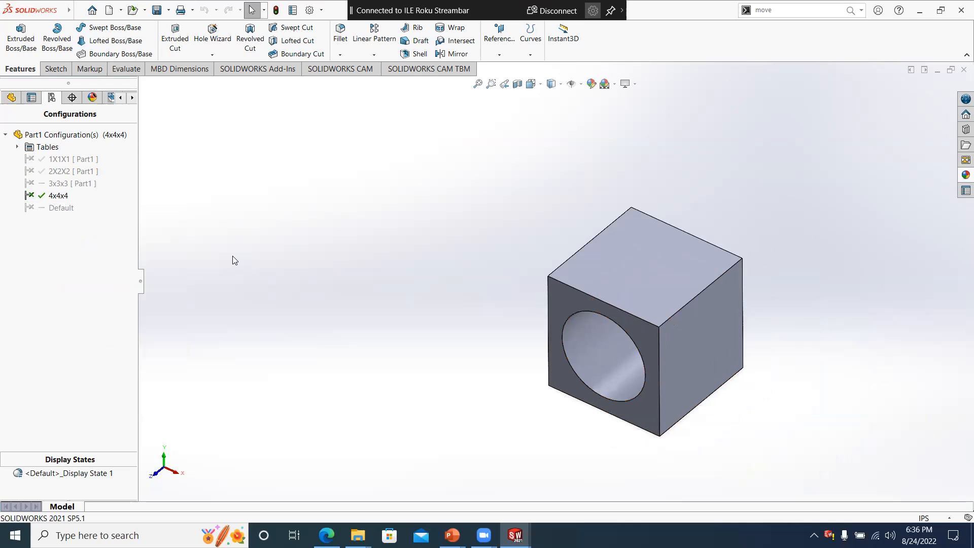
- Activate the 3x3x3 configuration and after it the 2X2X2 configuration to compare the cubes
right_click(43, 183)
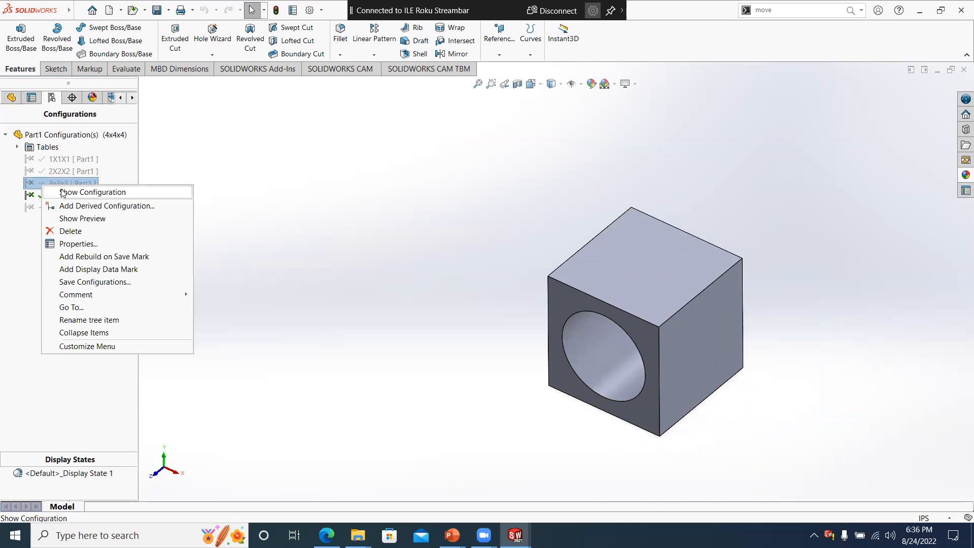
click(63, 192)
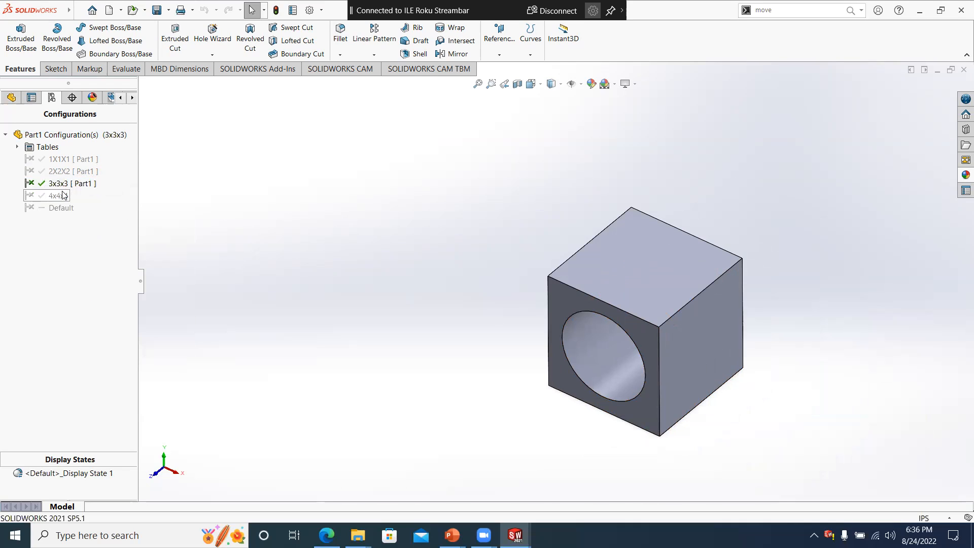
right_click(53, 174)
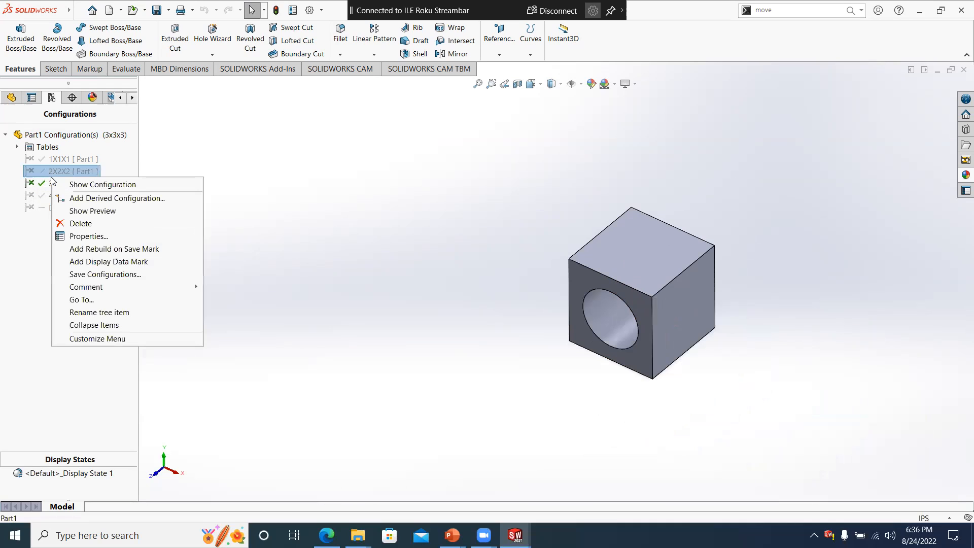
click(70, 184)
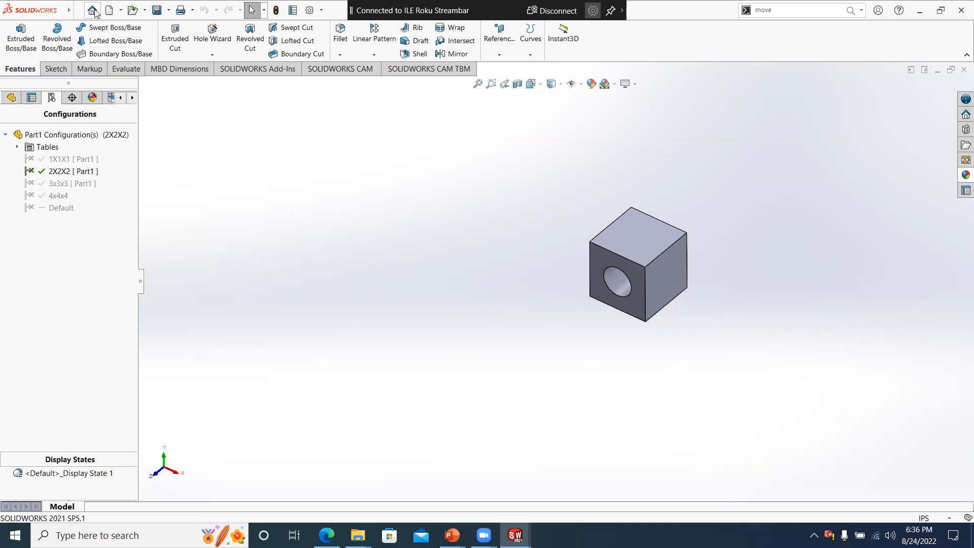
- Save the part and insert its 2X2X2 configuration at the origin of a new assembly
click(156, 10)
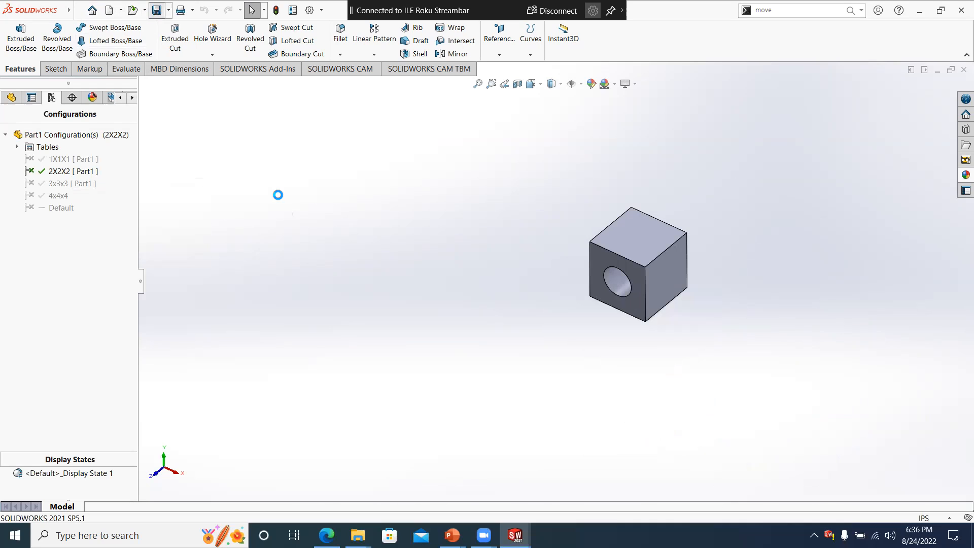
click(701, 378)
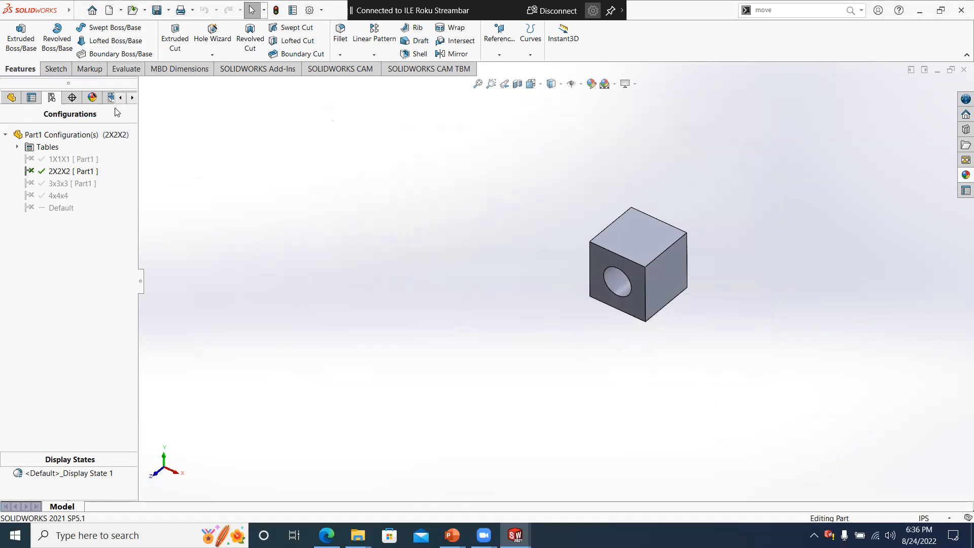
click(109, 10)
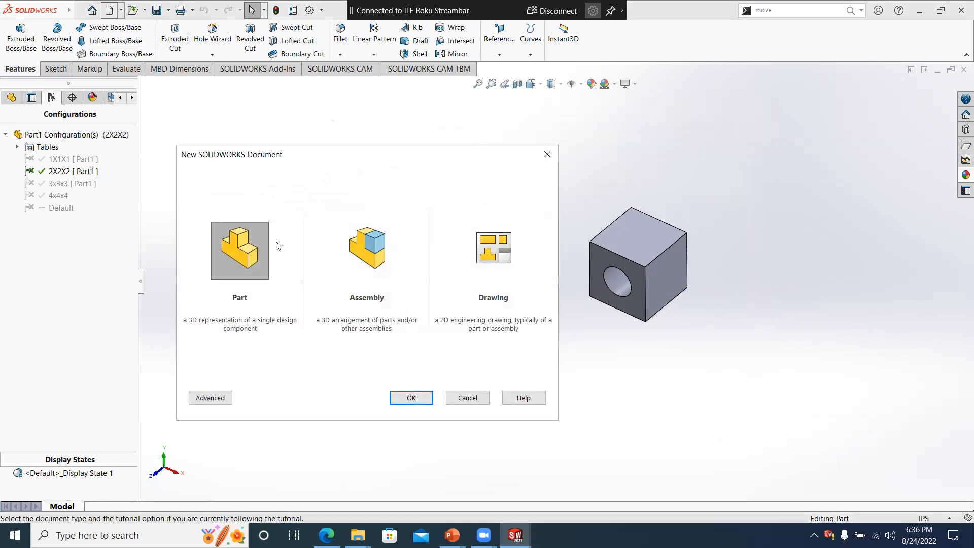
double_click(361, 240)
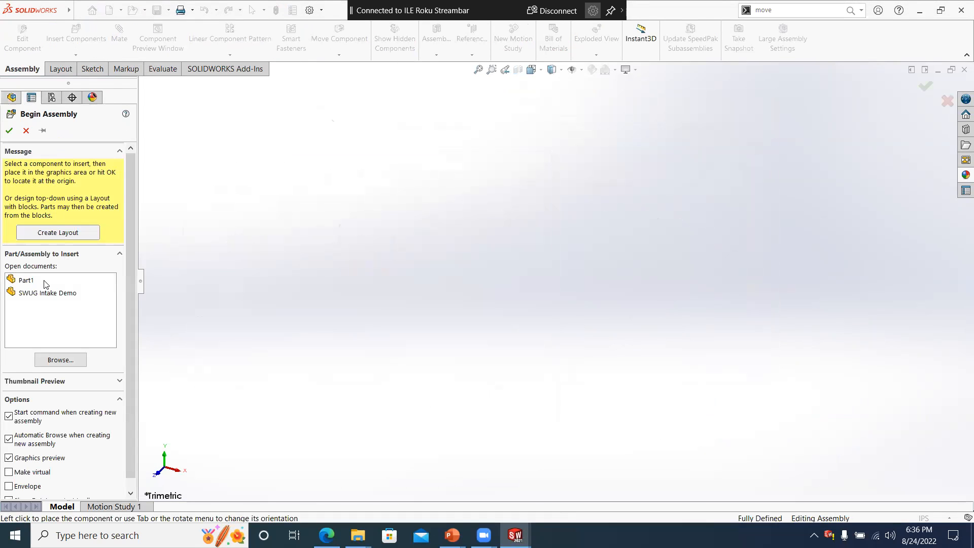
click(31, 279)
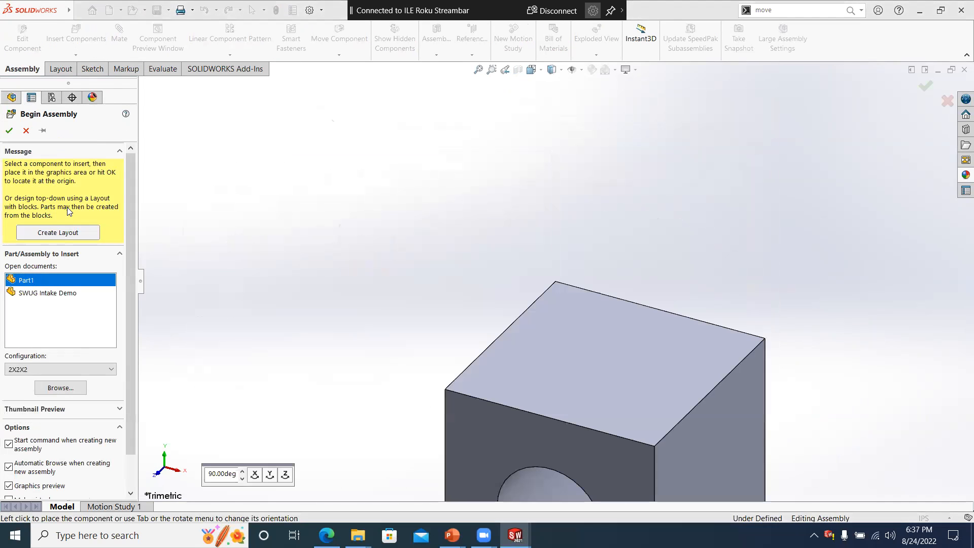
click(9, 130)
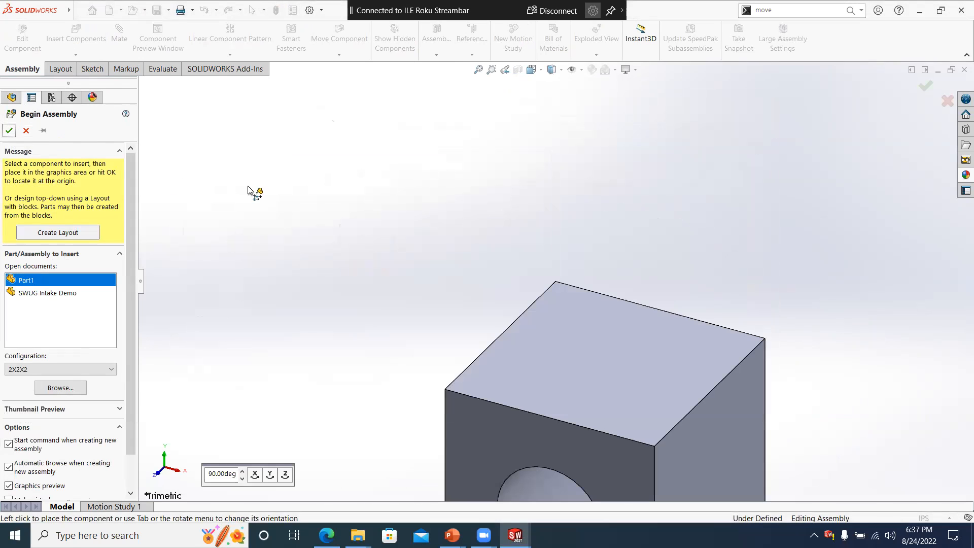
scroll(287, 191, up, 2)
scroll(509, 268, down, 1)
scroll(509, 268, up, 3)
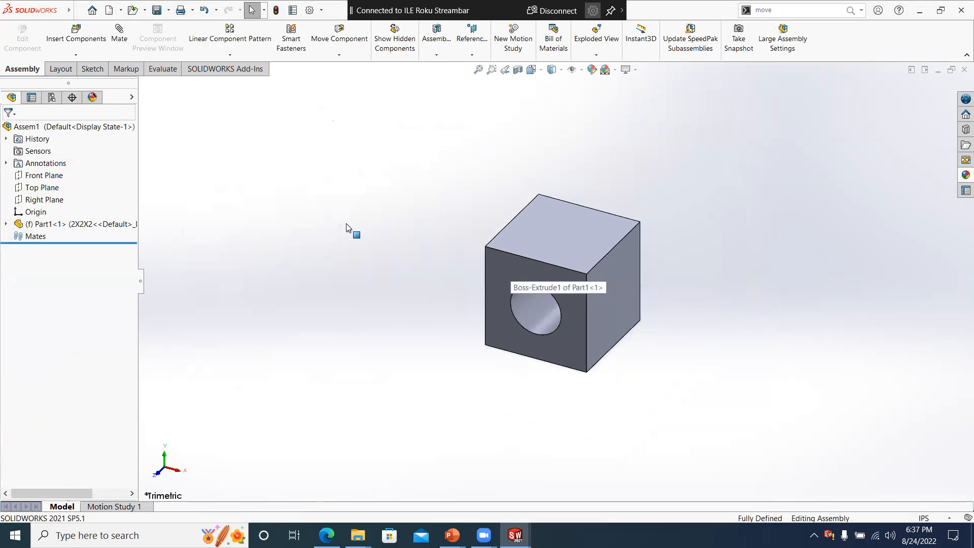
- Add three more 2X2X2 copies of Part1 to the assembly and move the third instance away from the fixed cube
ctrl+drag(71, 224, 384, 218)
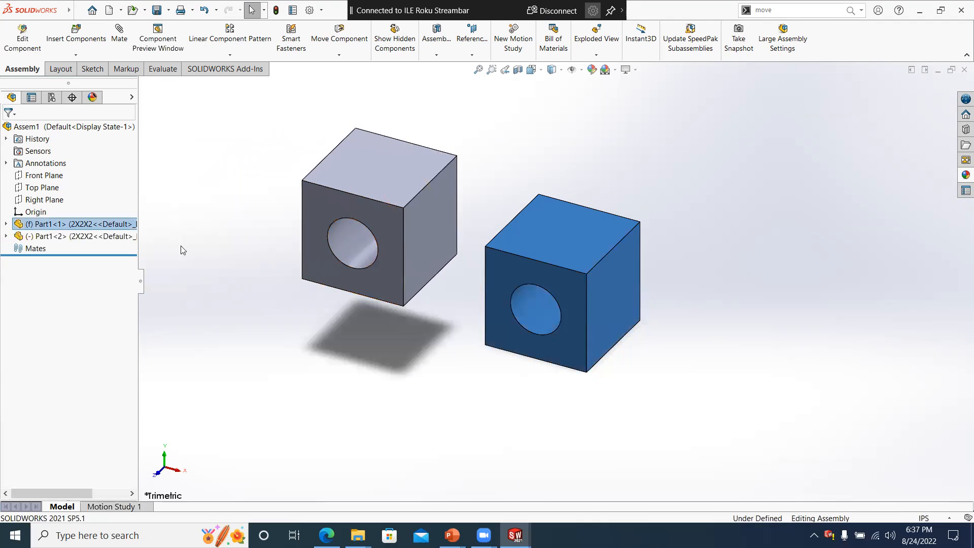
ctrl+drag(56, 237, 655, 149)
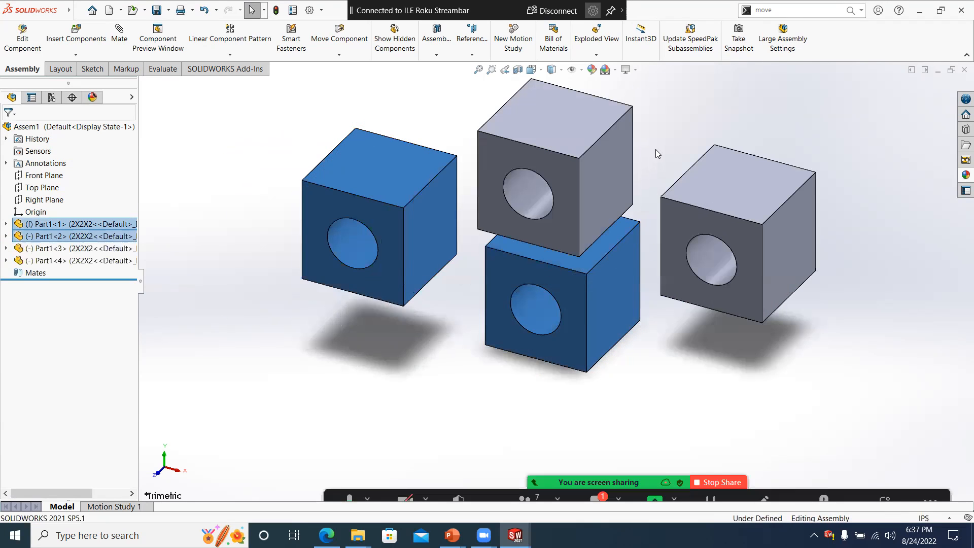
click(676, 327)
drag(593, 167, 683, 109)
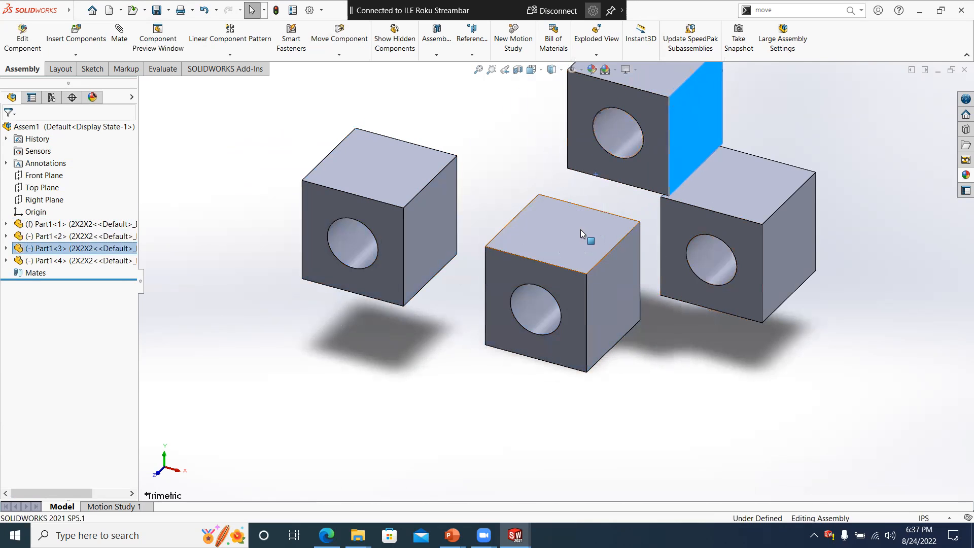
- Add a coincident mate between the front faces of the second instance and the fixed cube
click(363, 212)
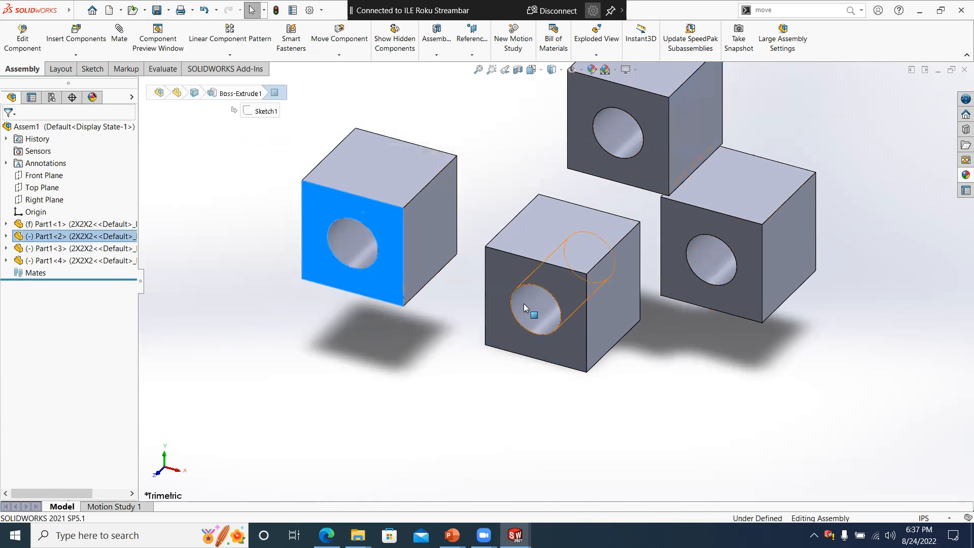
ctrl+click(504, 274)
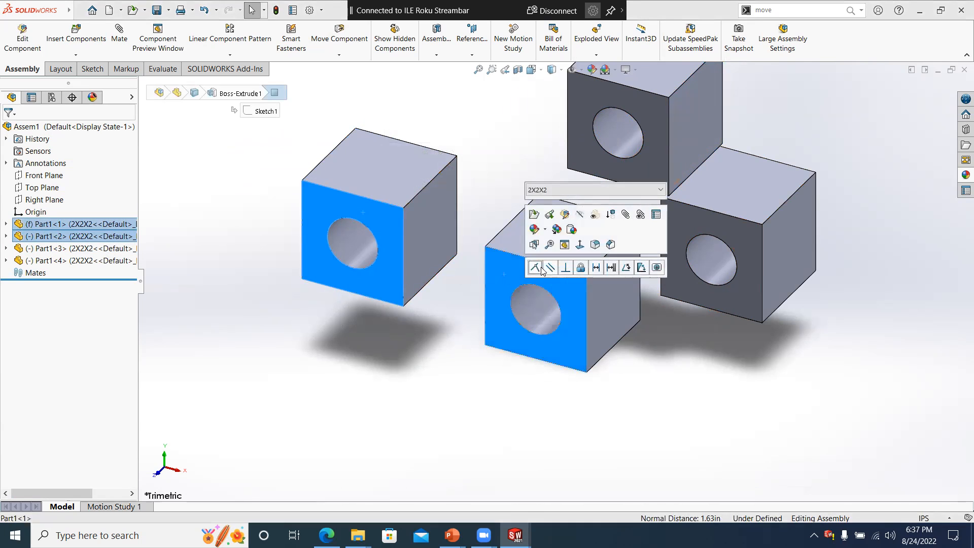
click(536, 269)
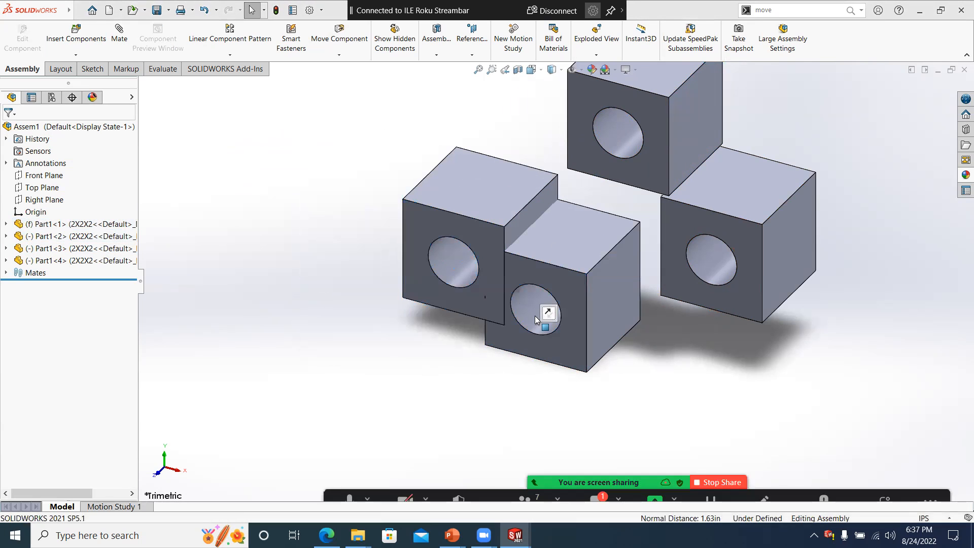
- Add a concentric mate between the through holes of the second instance and the fixed cube
click(457, 260)
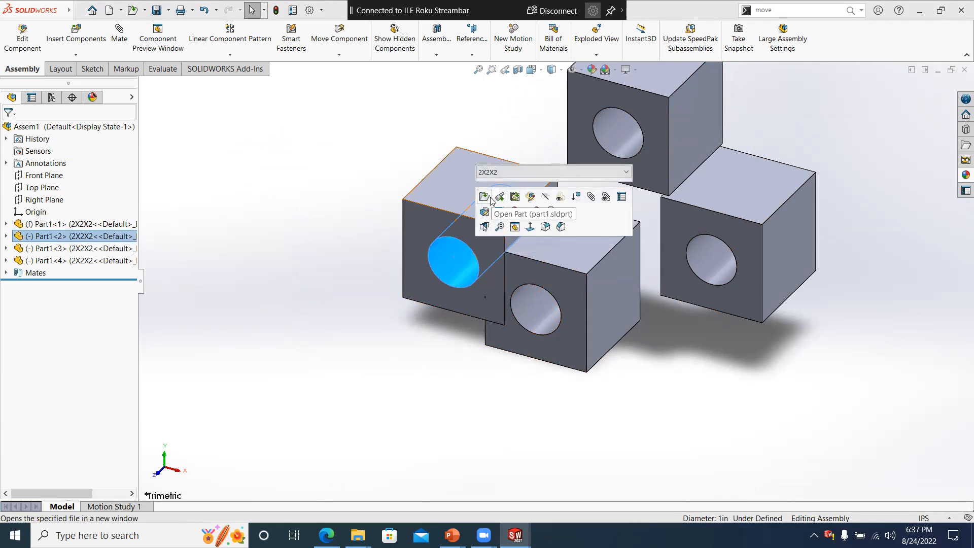
click(551, 310)
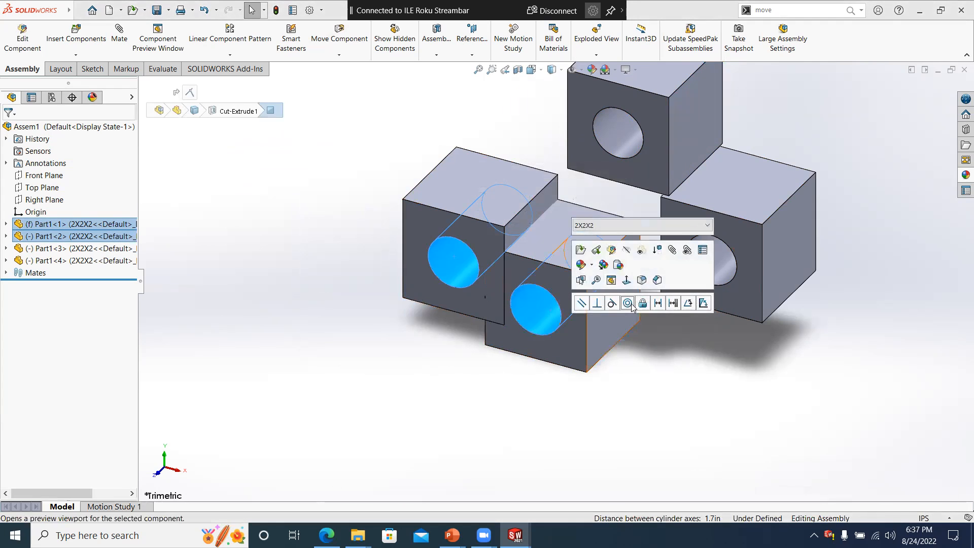
click(627, 303)
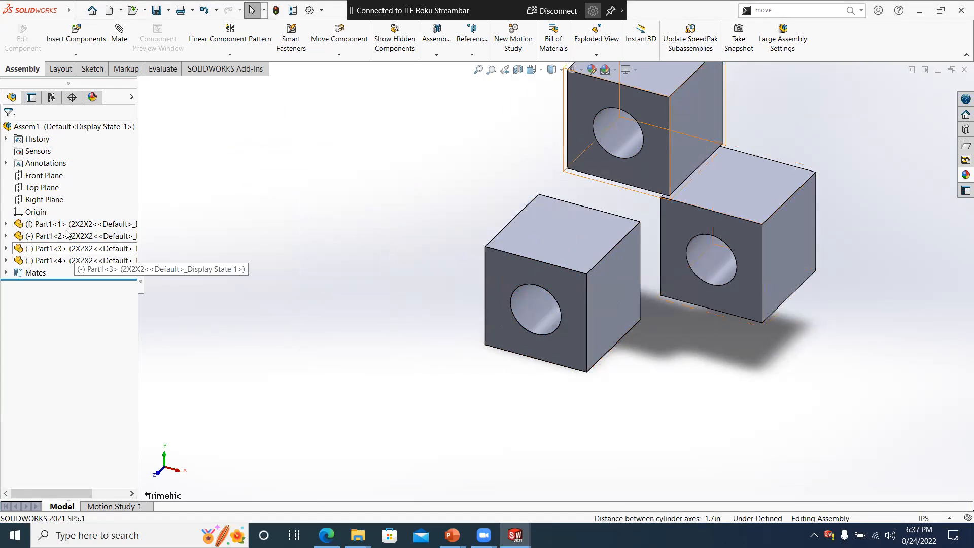
- Rotate the mated second cube about the shared hole axis so that its corners stick out from the fixed cube
click(550, 264)
drag(526, 313, 500, 284)
click(478, 302)
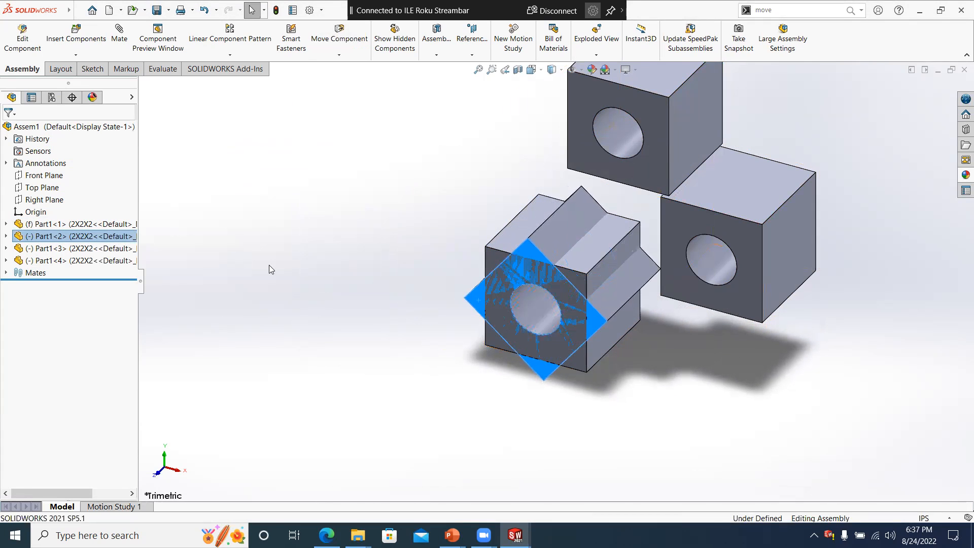
- Flip the alignment of the coincident mate between the two cubes and view the affected mates
click(6, 272)
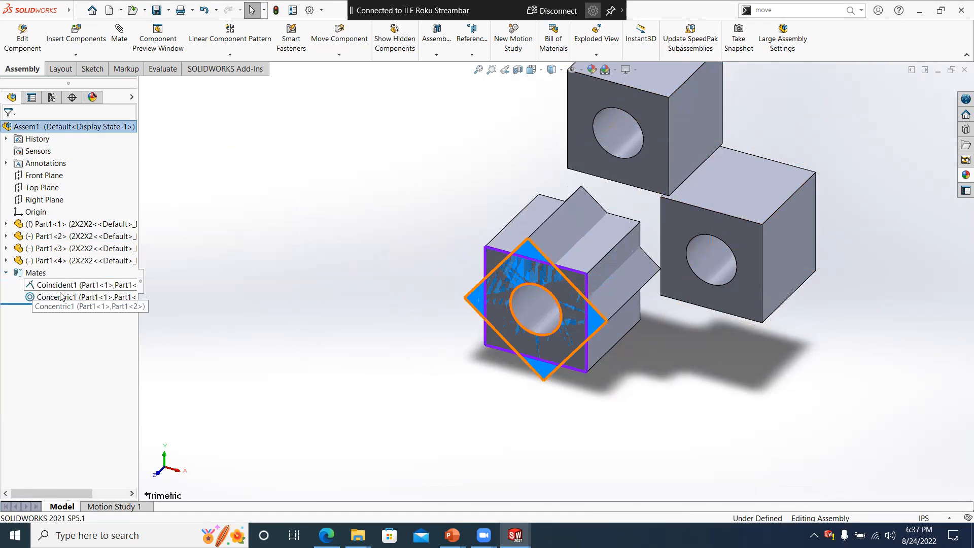
right_click(71, 286)
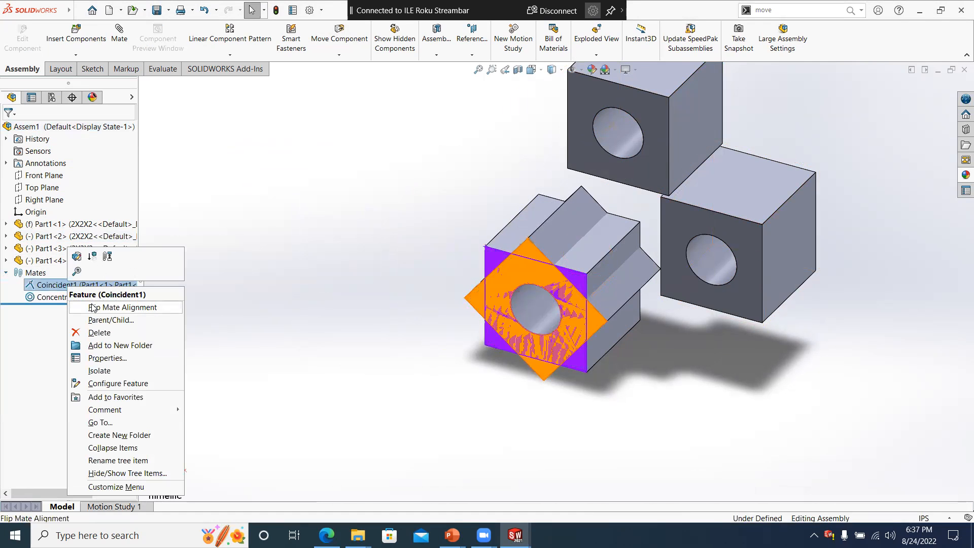
click(123, 307)
click(527, 279)
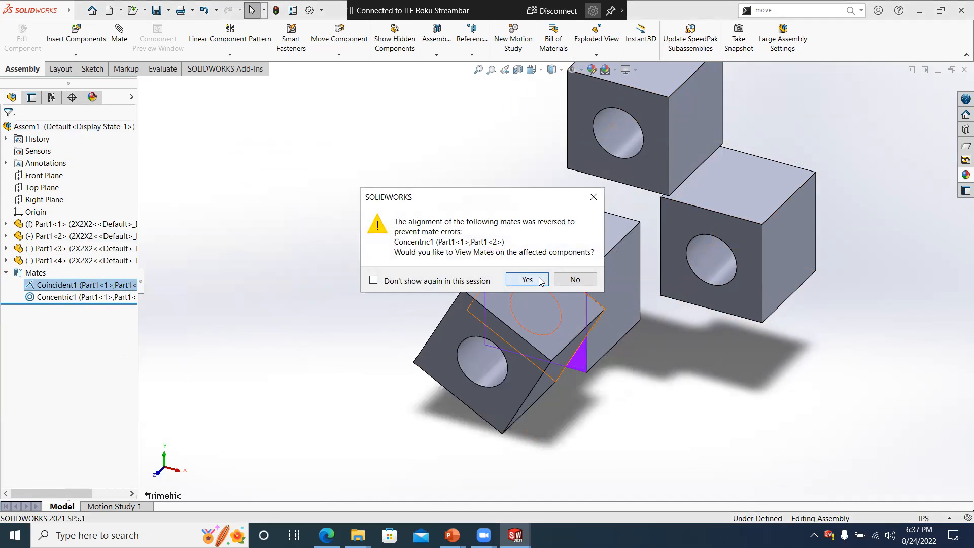
click(374, 249)
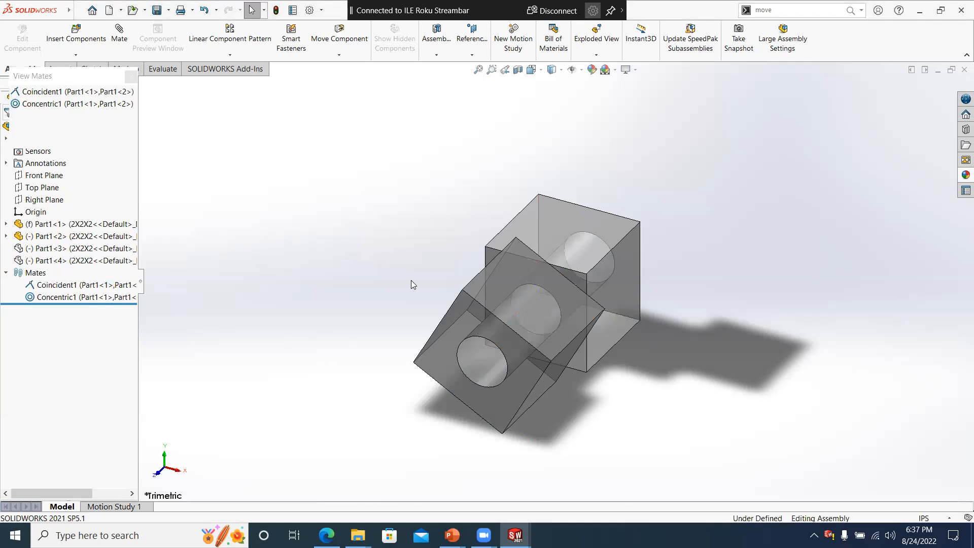
scroll(527, 324, up, 2)
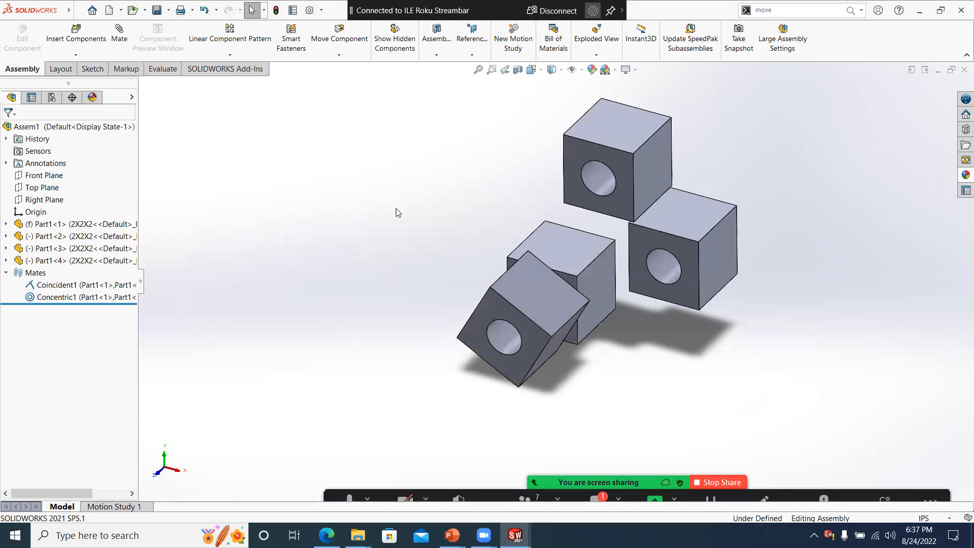
middle_drag(546, 343, 538, 341)
scroll(537, 341, down, 2)
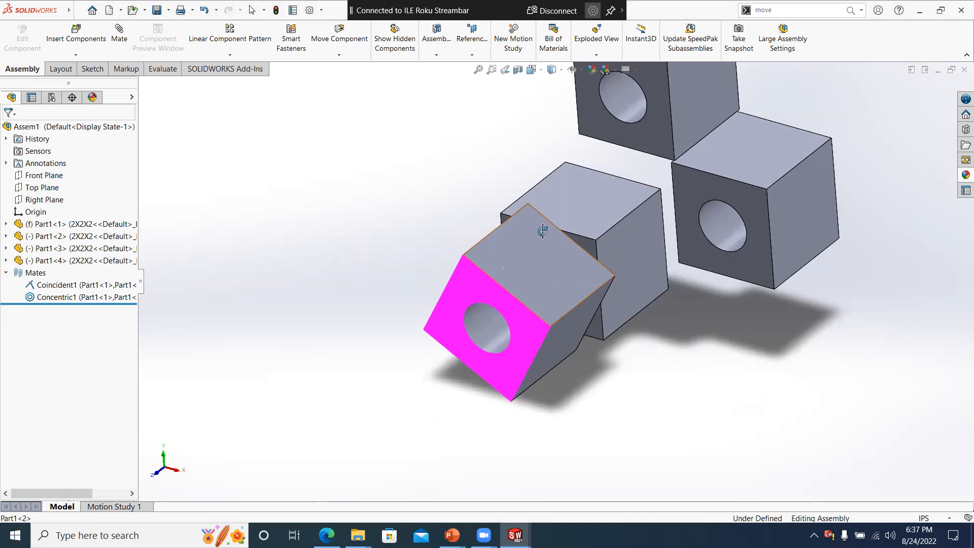
right_click(537, 275)
click(499, 244)
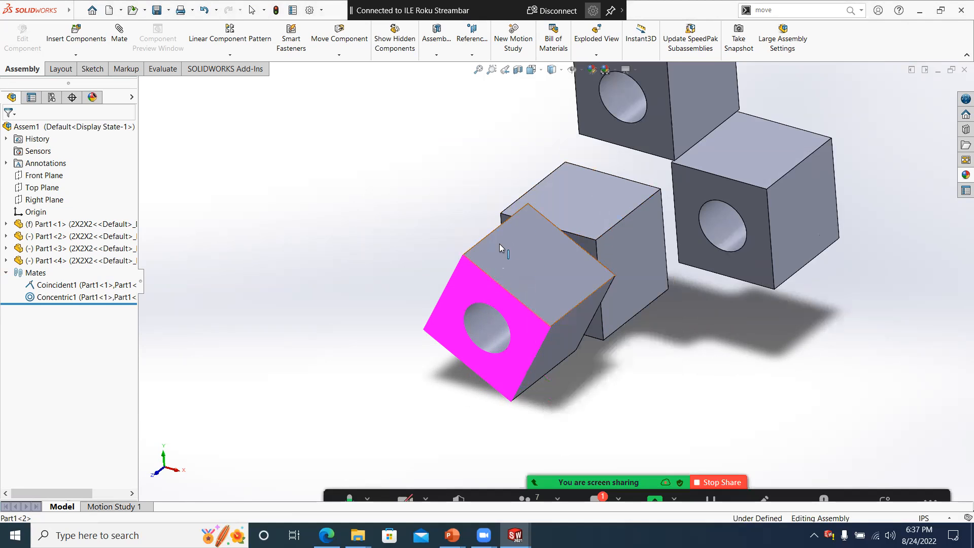
- Switch the rotated second cube instance to the 1X1X1 configuration
click(499, 244)
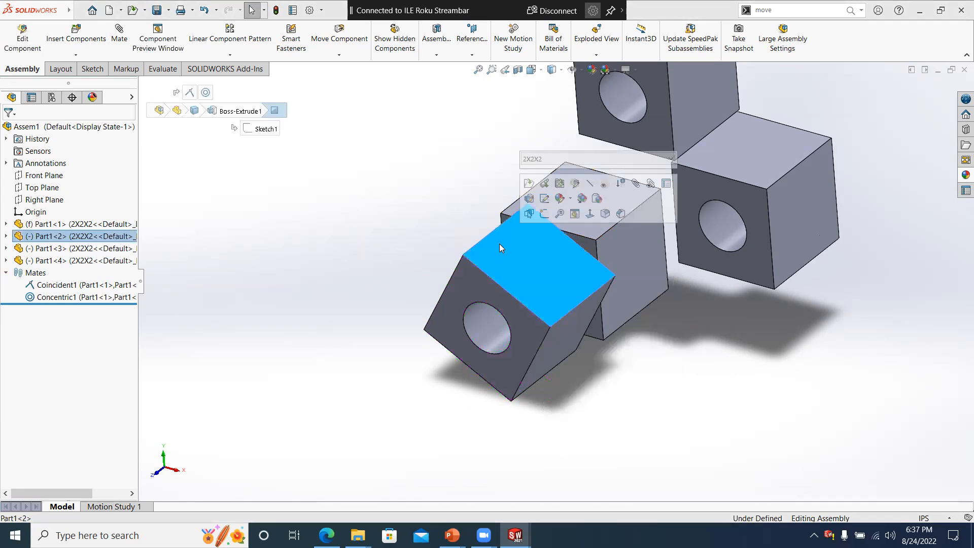
click(671, 159)
click(563, 171)
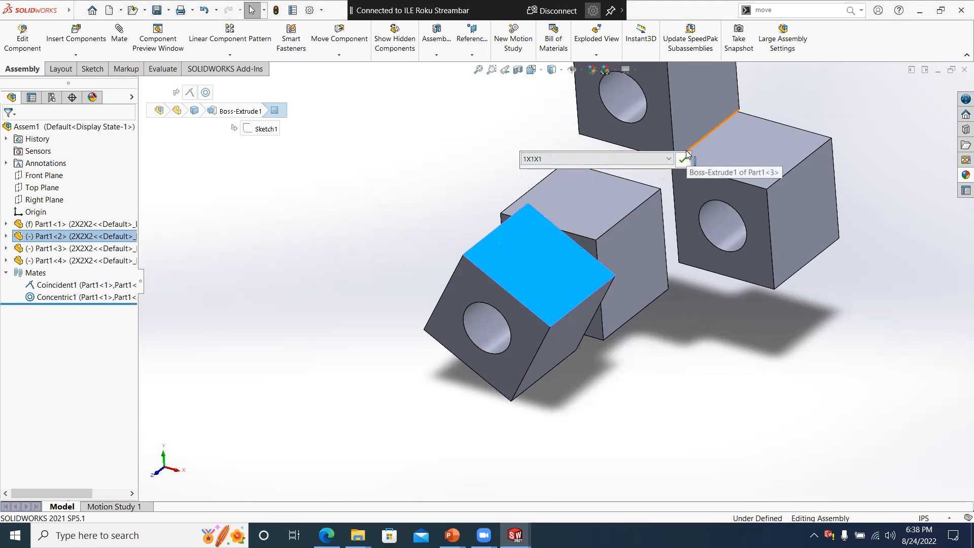
click(683, 159)
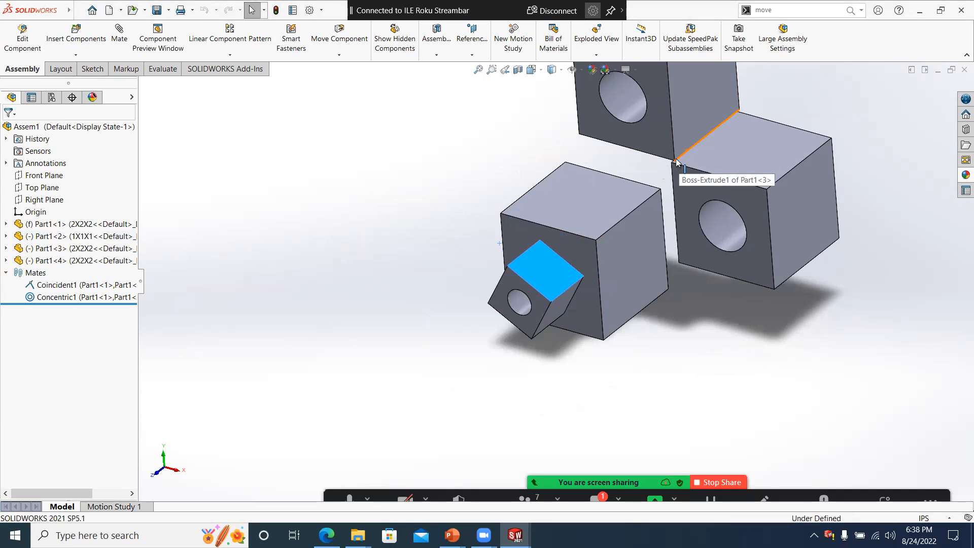
- Switch the third cube instance to the 3x3x3 configuration
right_click(656, 141)
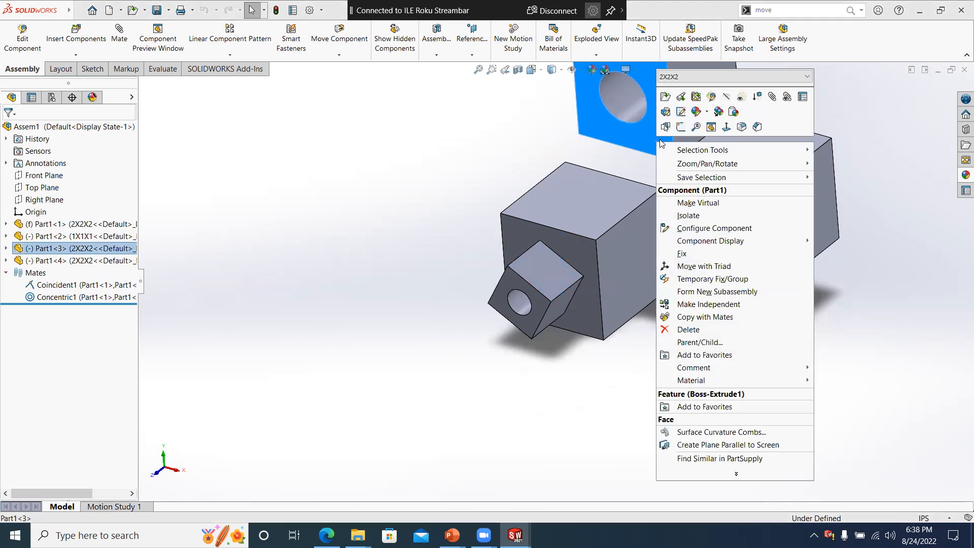
click(701, 79)
click(687, 108)
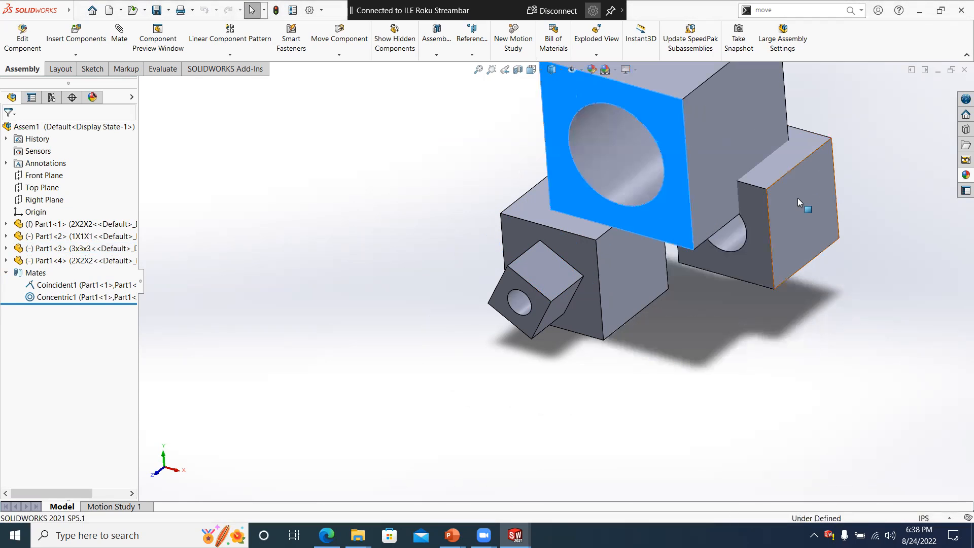
- Switch the fourth cube instance to the 4x4x4 configuration and inspect the differently sized cubes from another angle
click(800, 199)
right_click(803, 200)
click(877, 133)
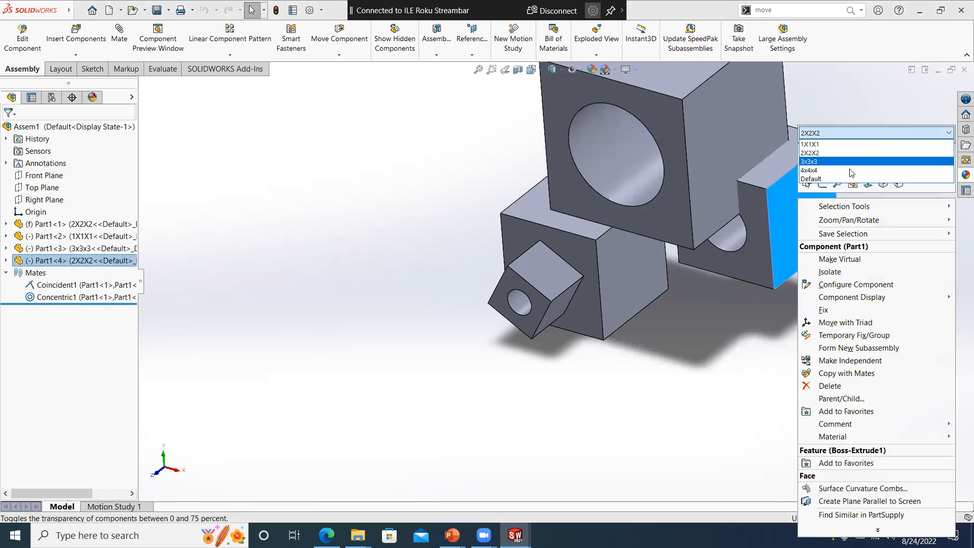
click(851, 171)
click(961, 135)
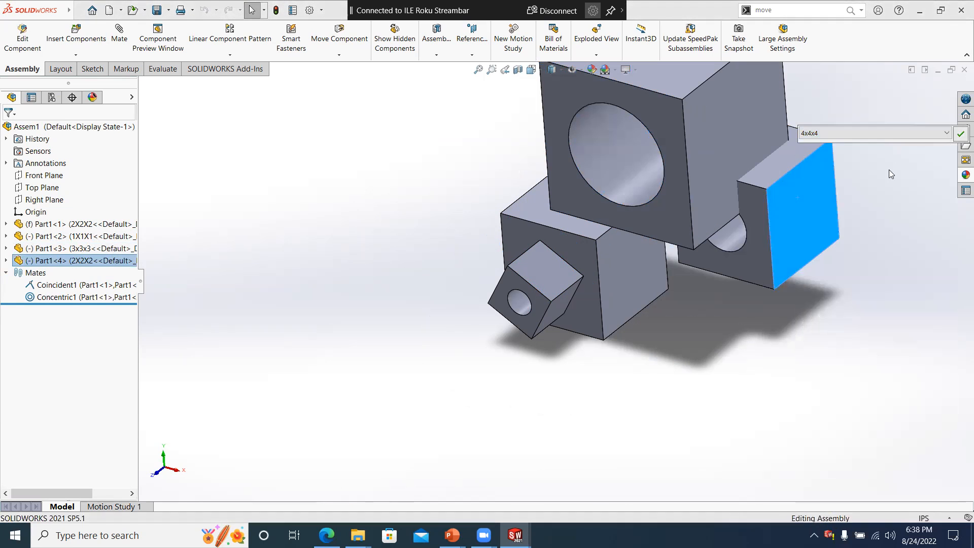
scroll(825, 220, up, 3)
middle_drag(771, 222, 687, 257)
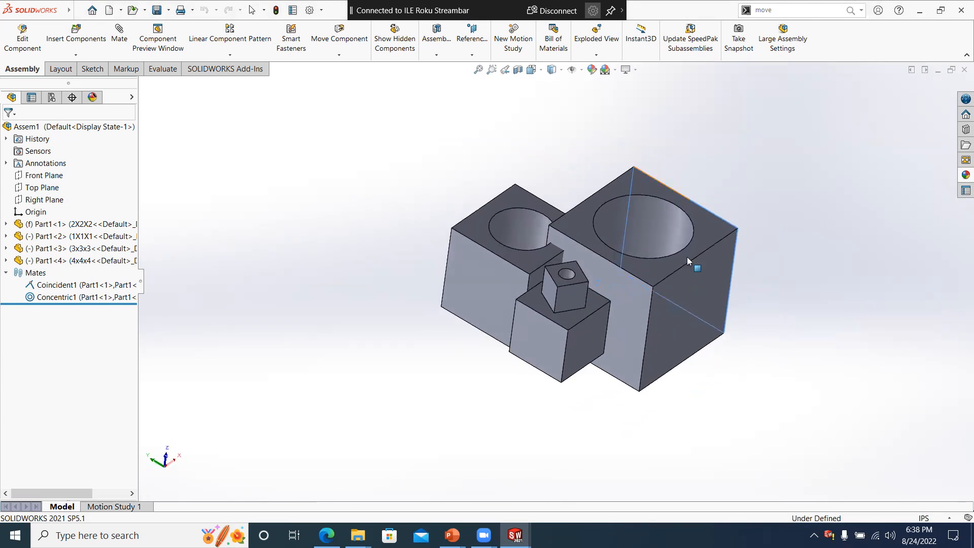
scroll(601, 293, down, 5)
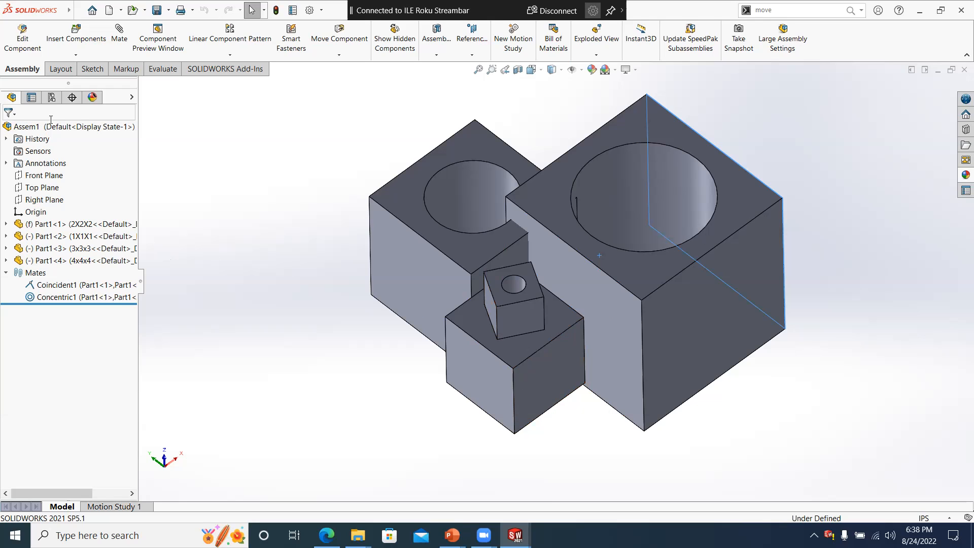
- Add a new assembly configuration named sup4
click(51, 96)
right_click(35, 142)
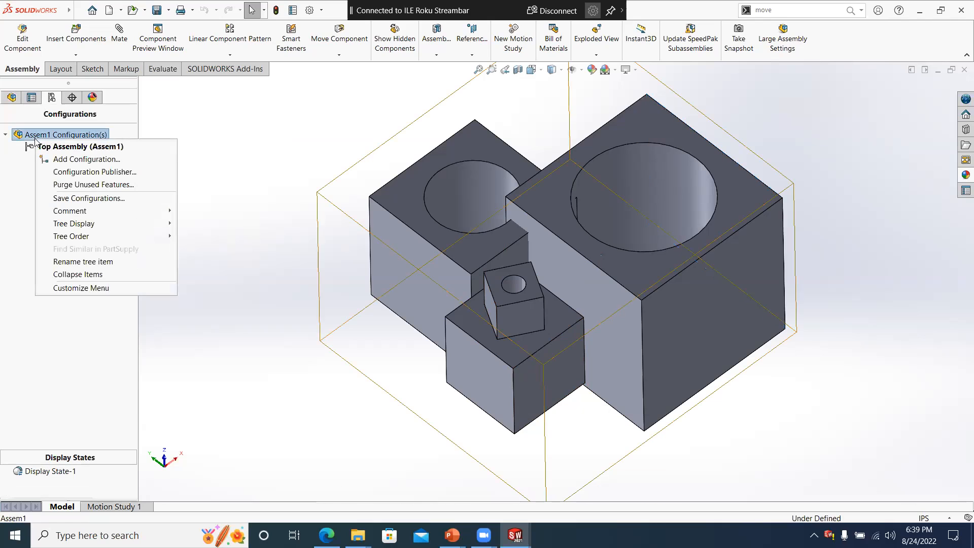
click(55, 159)
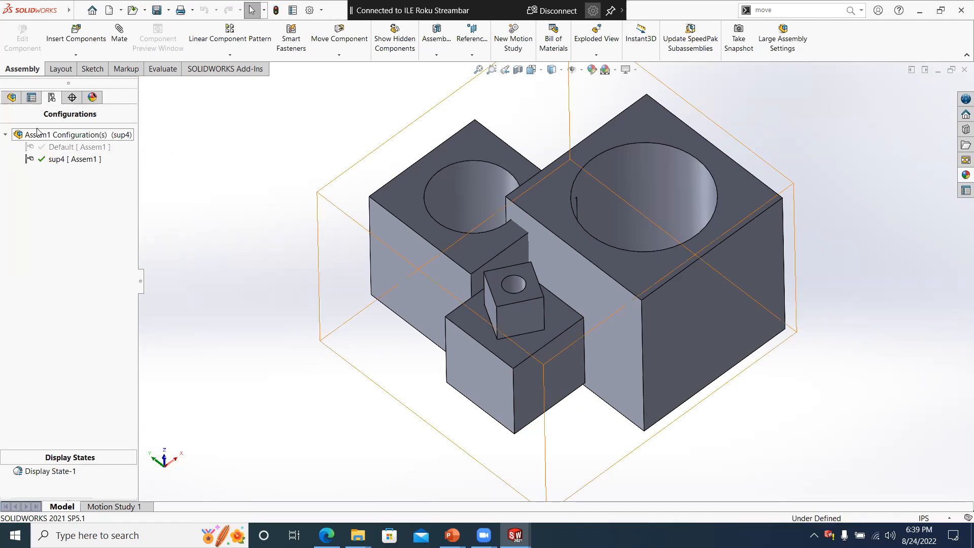
- Make the 4x4x4 cube transparent and suppress the 3x3x3 cube in the sup4 configuration
click(10, 97)
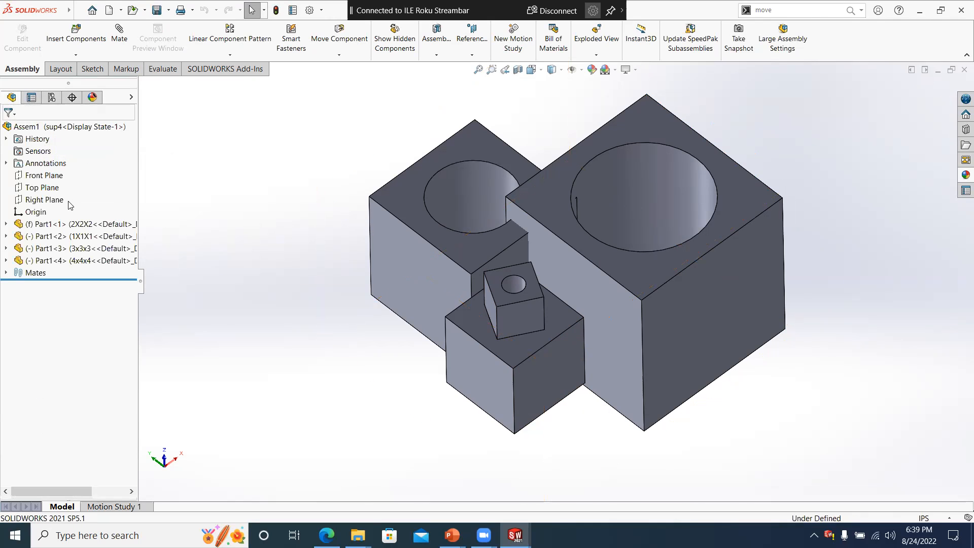
right_click(60, 264)
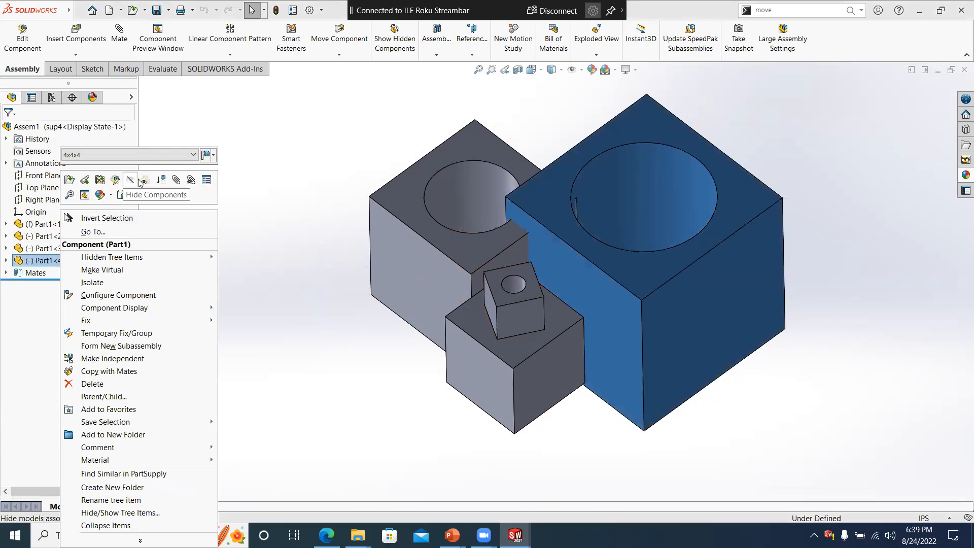
click(145, 180)
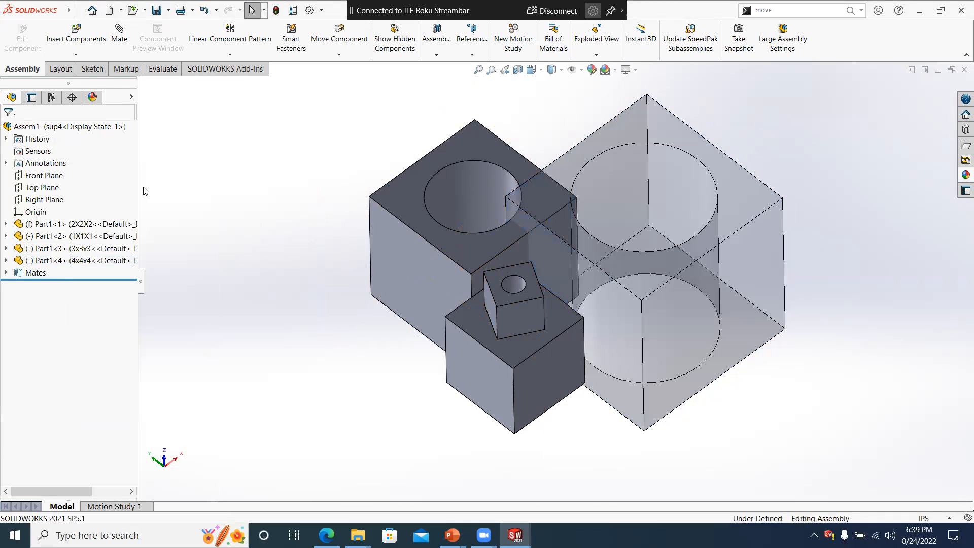
right_click(89, 248)
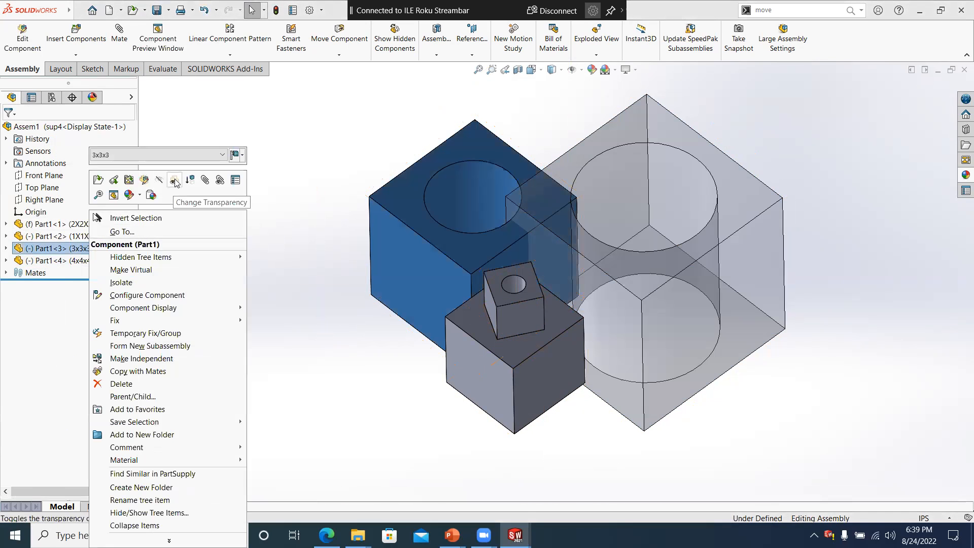
click(191, 181)
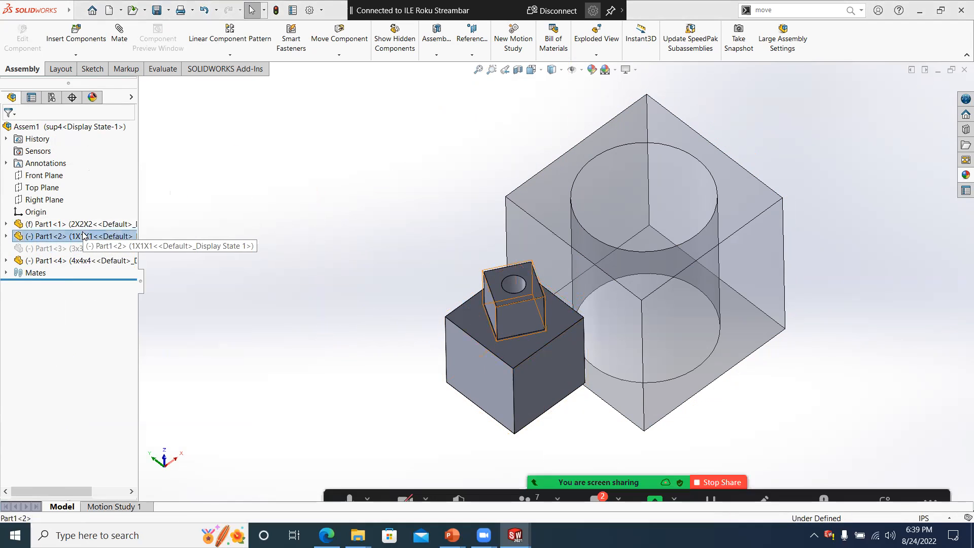
- Set the display mode of the 1X1X1 cube to Hidden Lines Visible
right_click(84, 235)
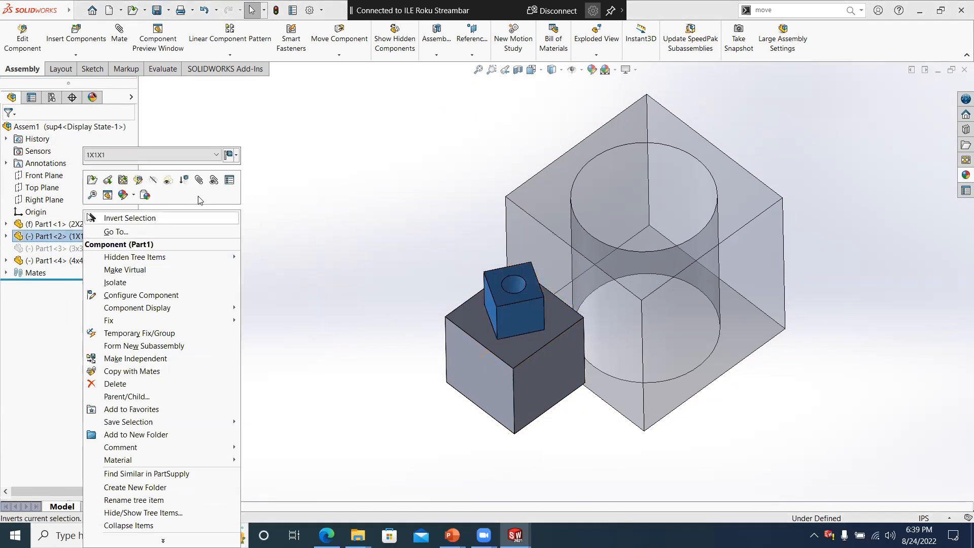
click(241, 214)
click(131, 96)
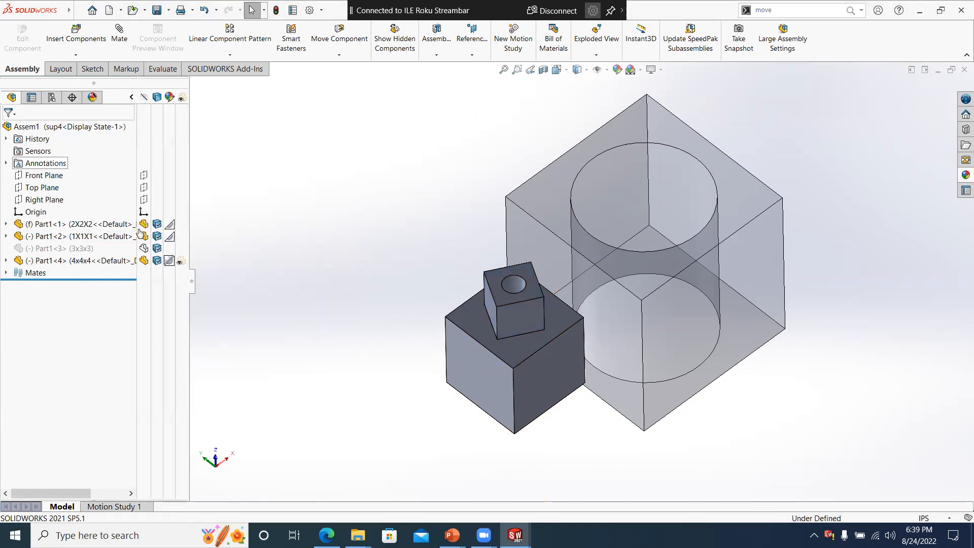
click(157, 236)
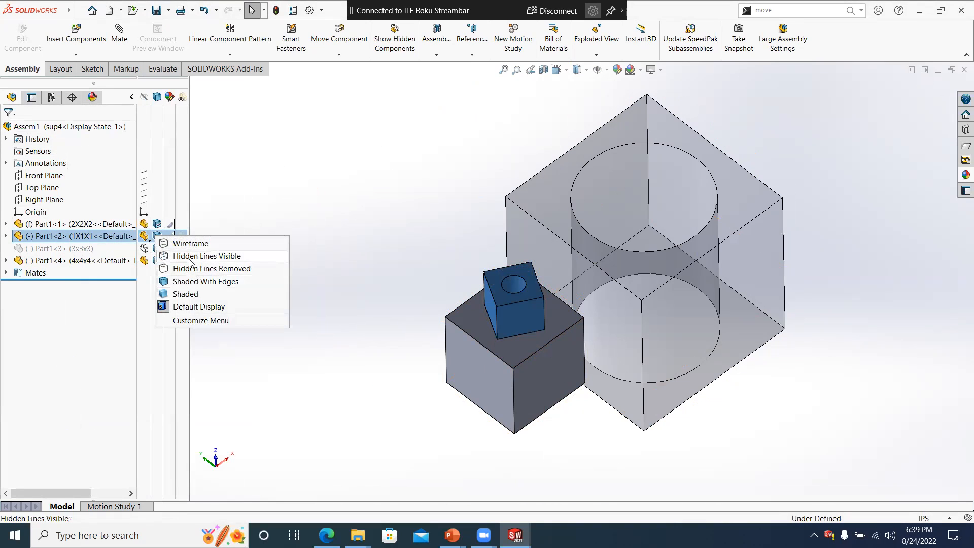
click(190, 258)
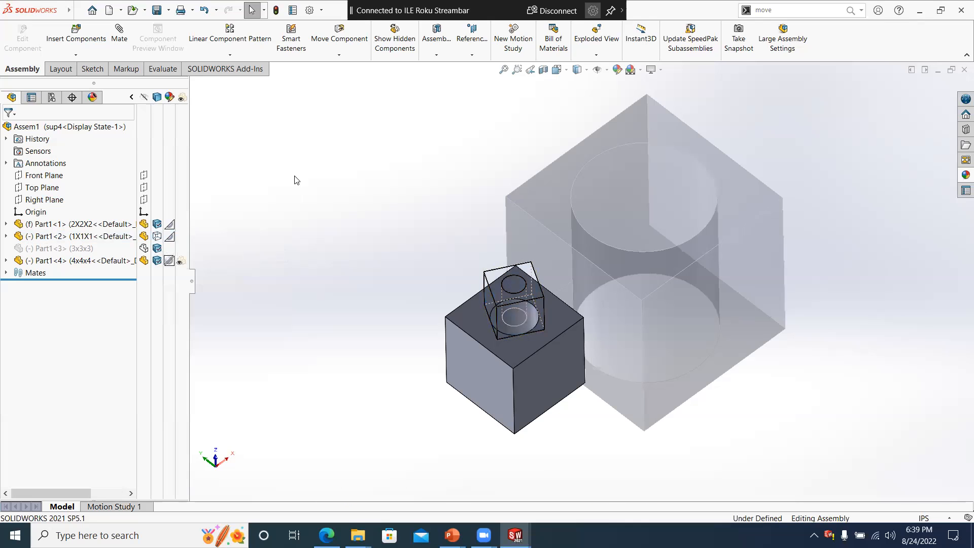
- Activate the assembly's Default configuration
click(51, 97)
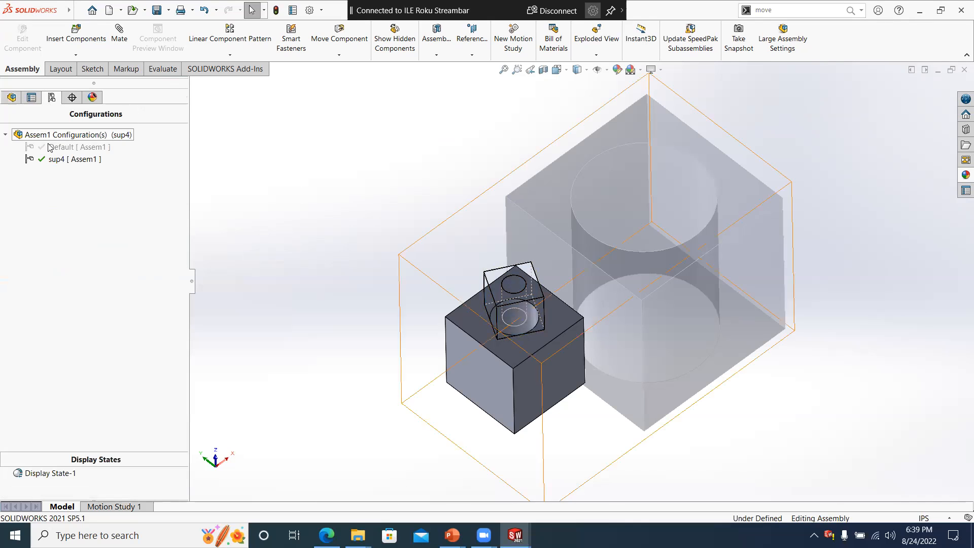
double_click(61, 147)
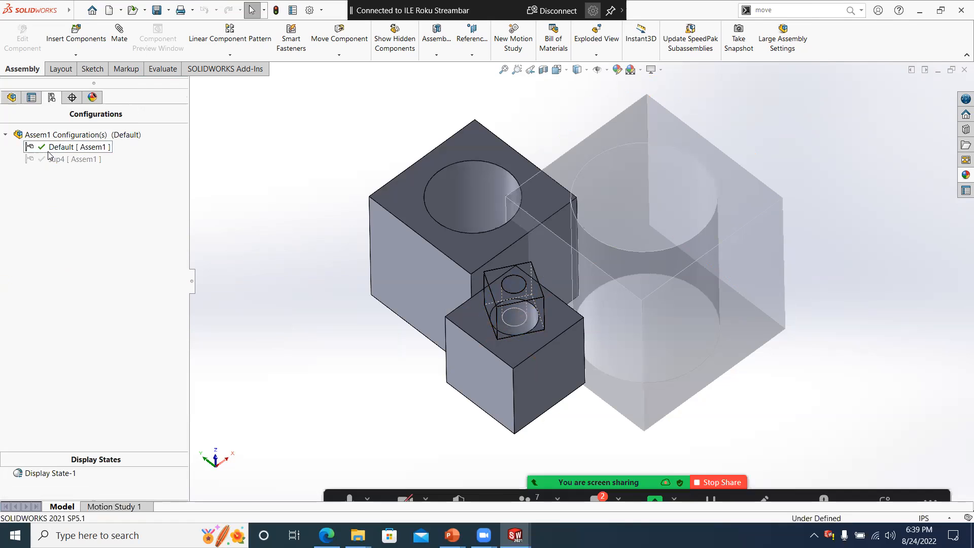
middle_drag(305, 181, 277, 161)
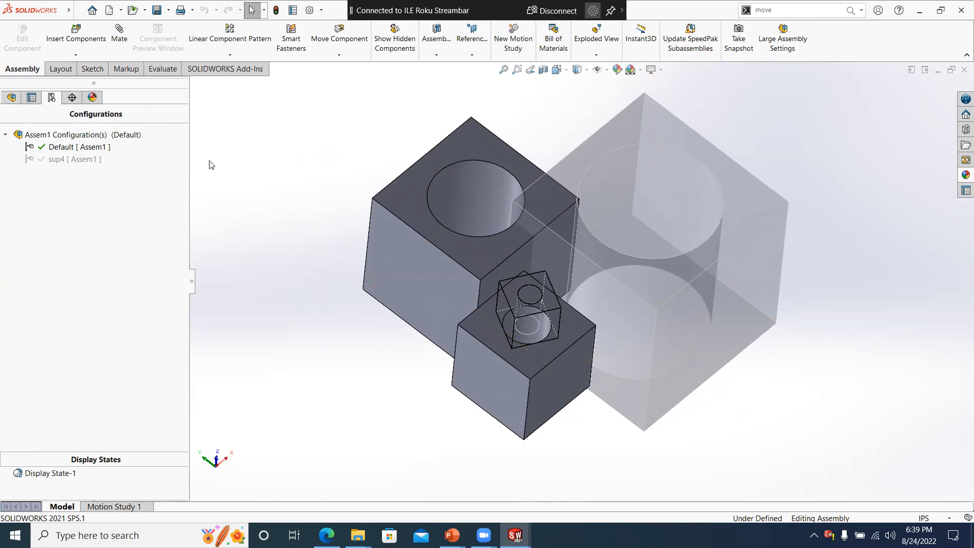
- Link the display states to the configurations in the properties of Display State-1
drag(96, 452, 85, 250)
right_click(74, 272)
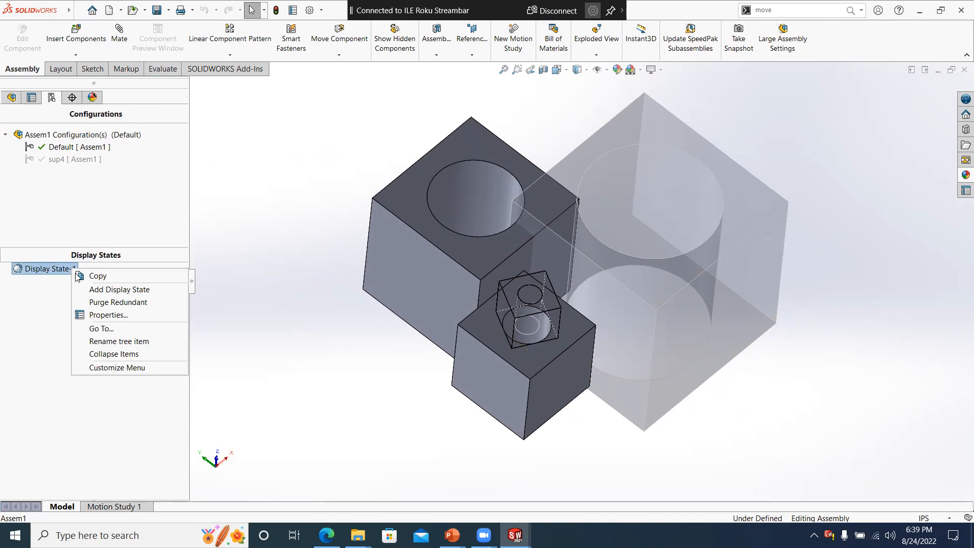
click(108, 320)
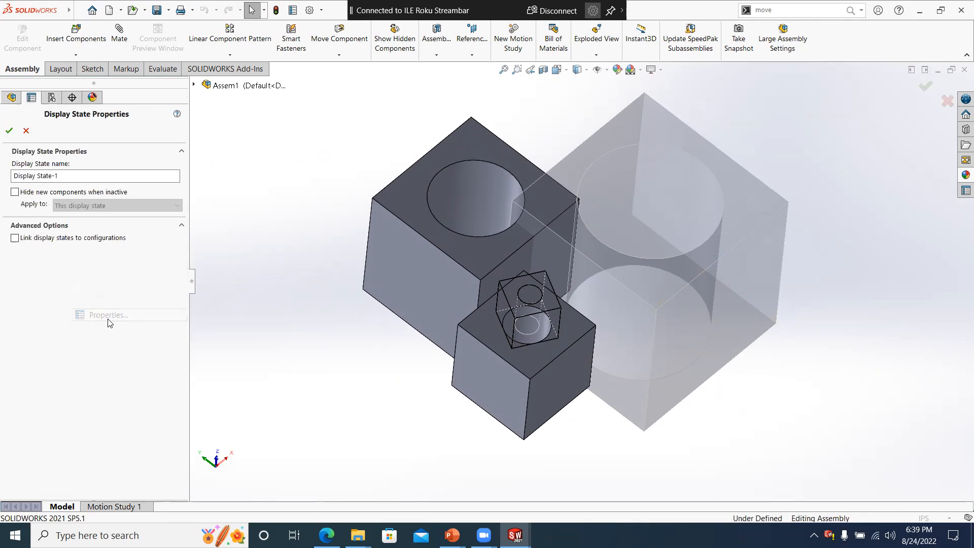
click(20, 238)
click(9, 131)
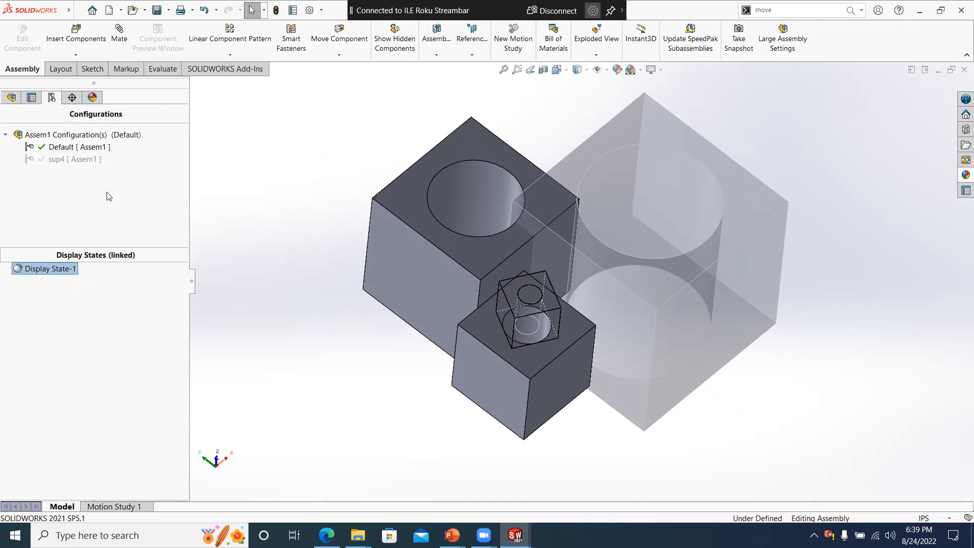
- Reset the 1X1X1 cube to Default Display in the Default configuration
click(11, 97)
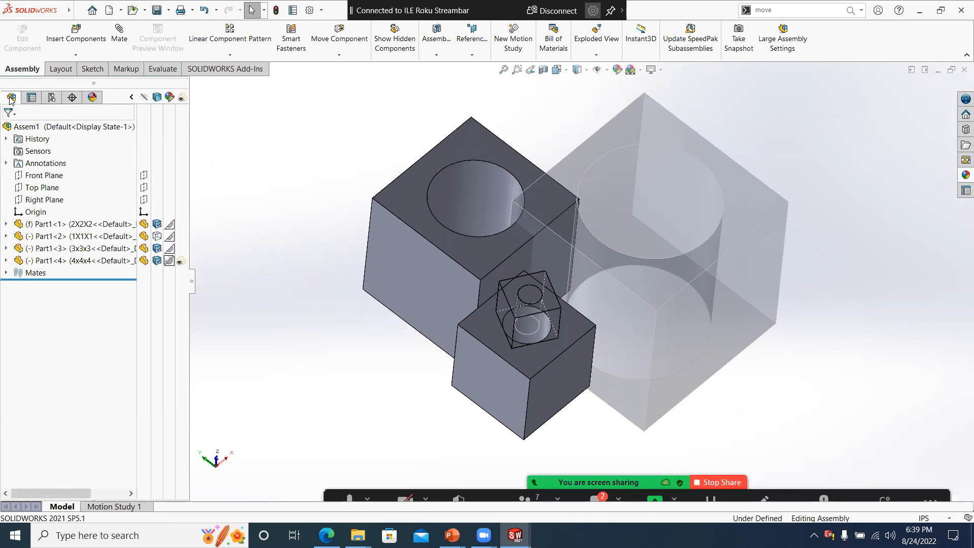
click(51, 97)
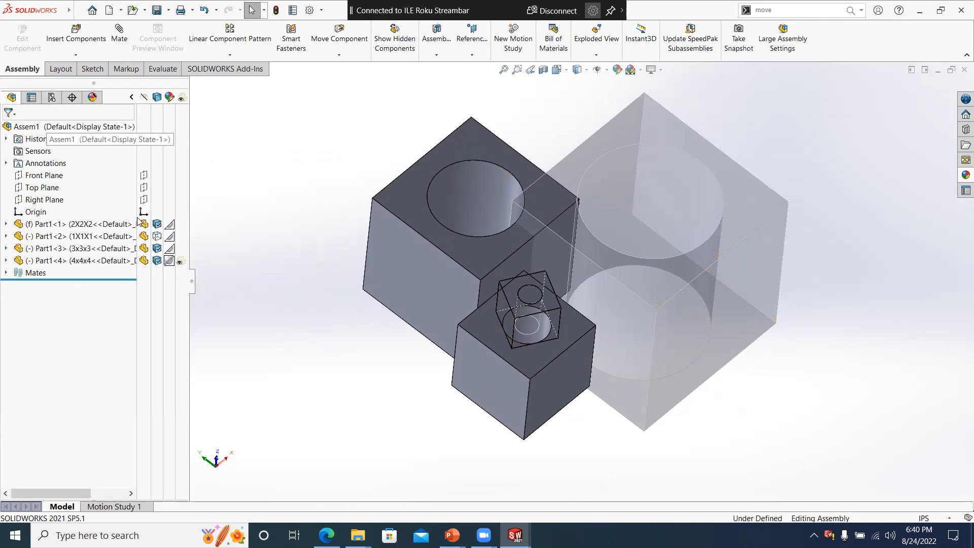
click(157, 236)
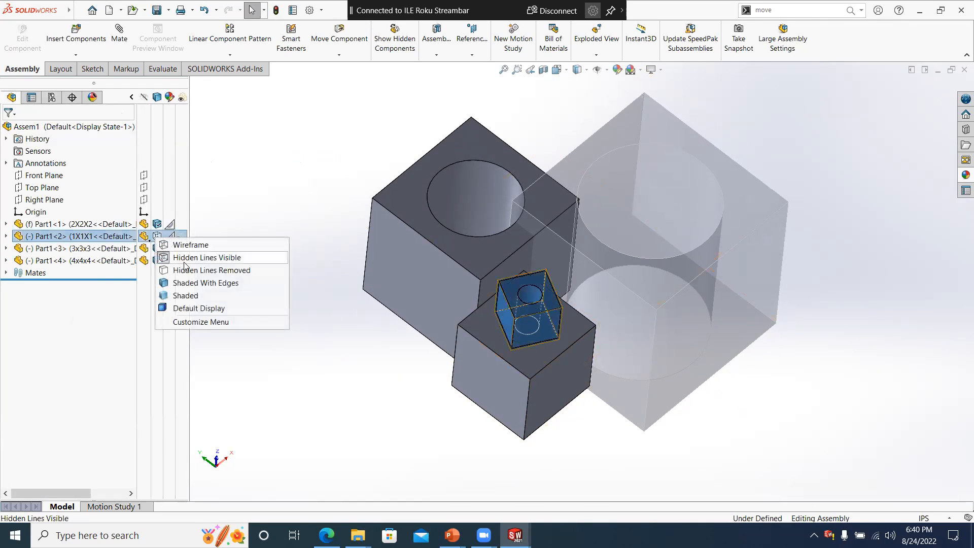
click(187, 308)
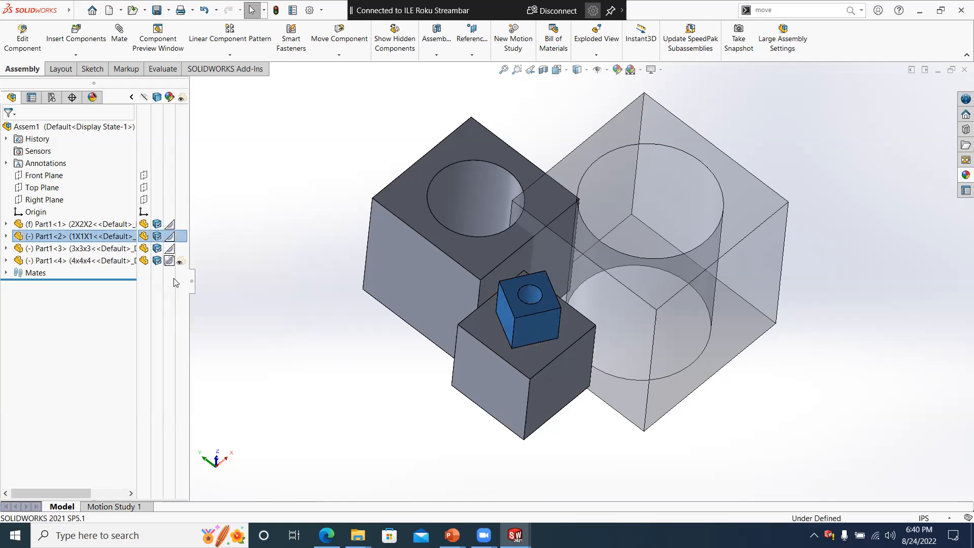
click(298, 244)
- Turn off the transparency of the 4x4x4 cube in the Default configuration and activate the sup4 configuration
click(51, 98)
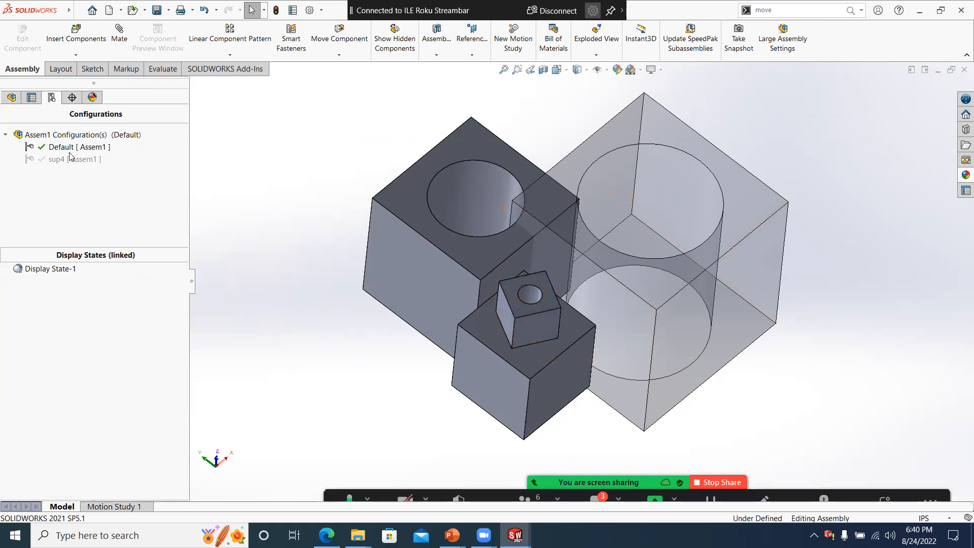
click(12, 97)
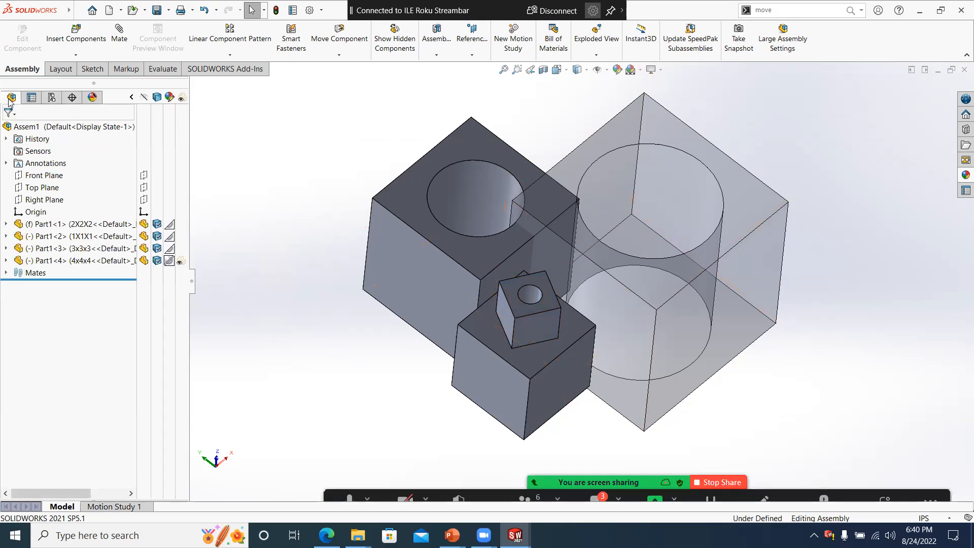
click(177, 261)
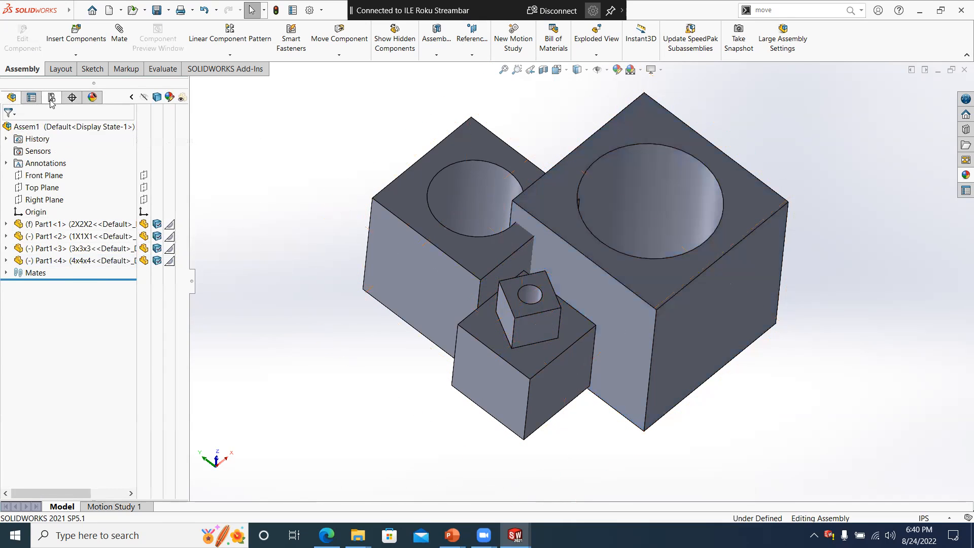
click(51, 97)
double_click(70, 160)
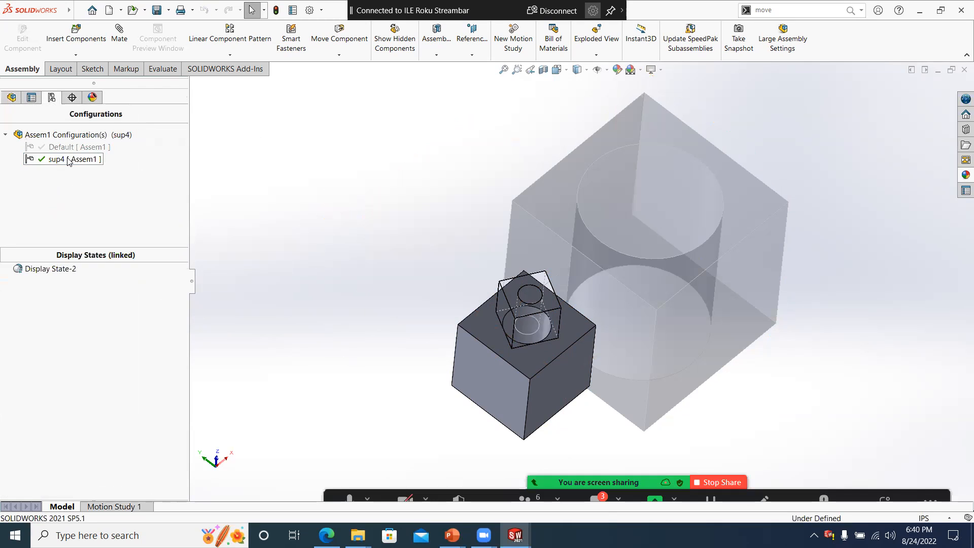